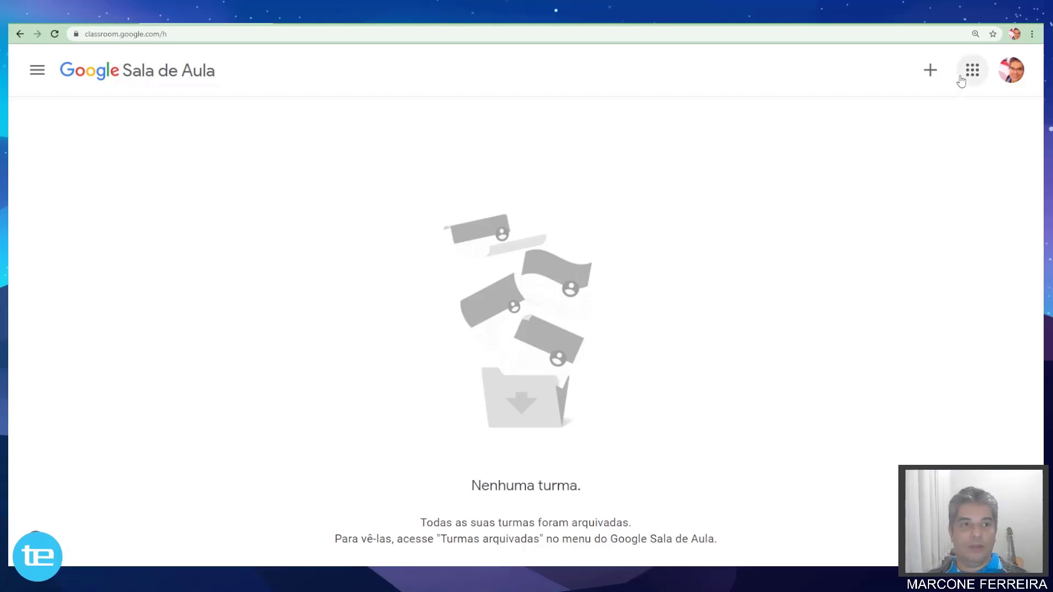
Start a new class with the + menu's 'Criar turma' option.
click(929, 71)
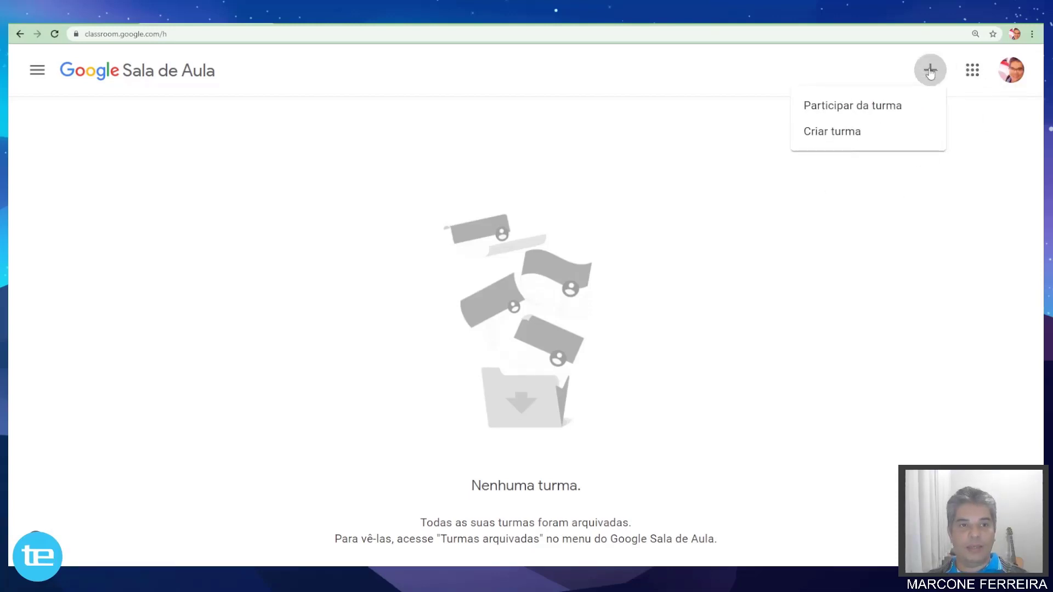
click(834, 133)
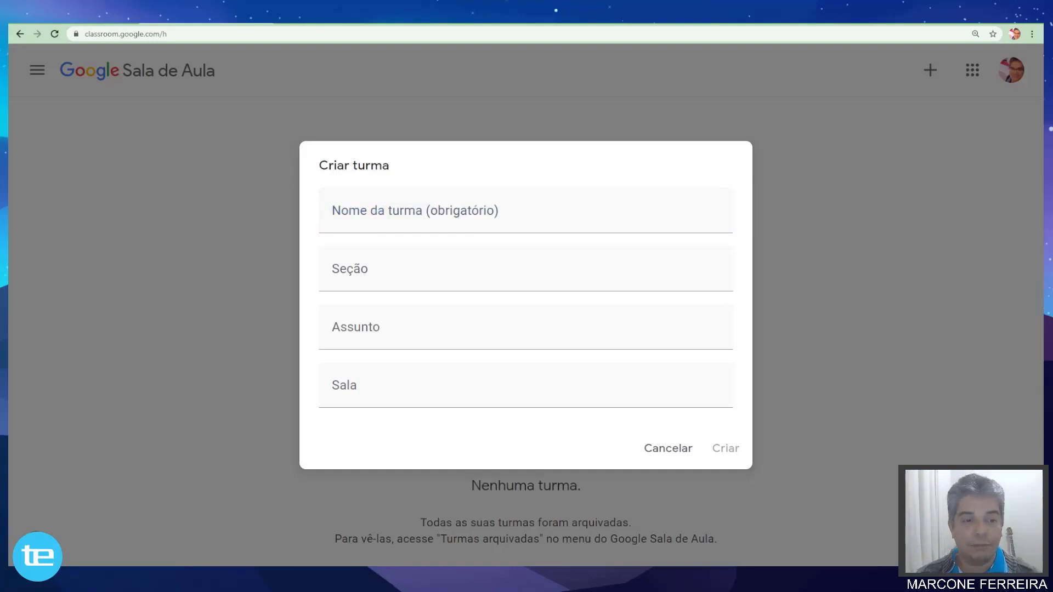
Place the cursor in the empty 'Nome da turma' field of the Criar turma form.
click(384, 217)
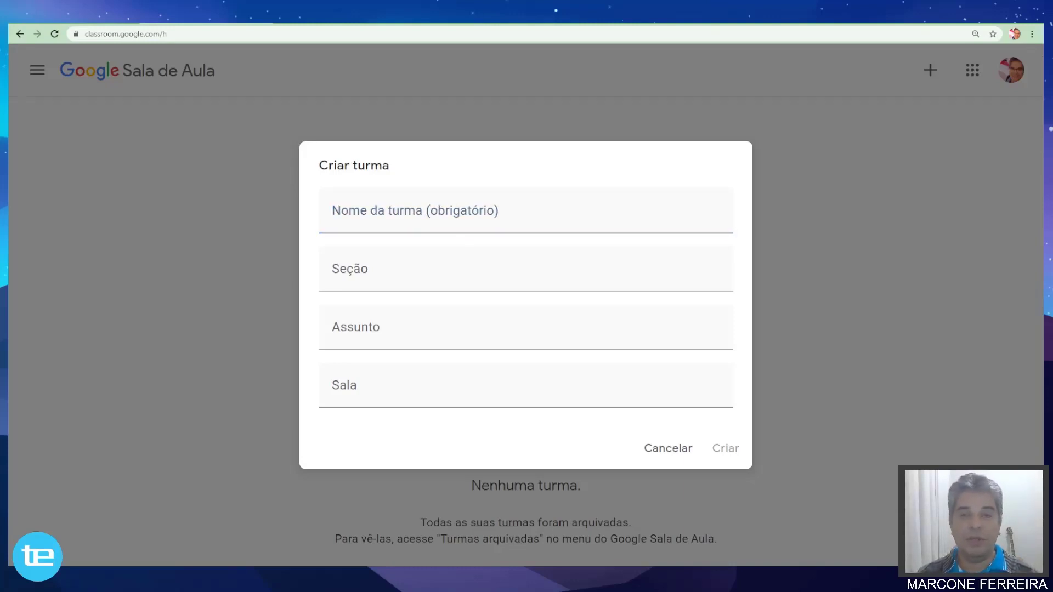
click(526, 227)
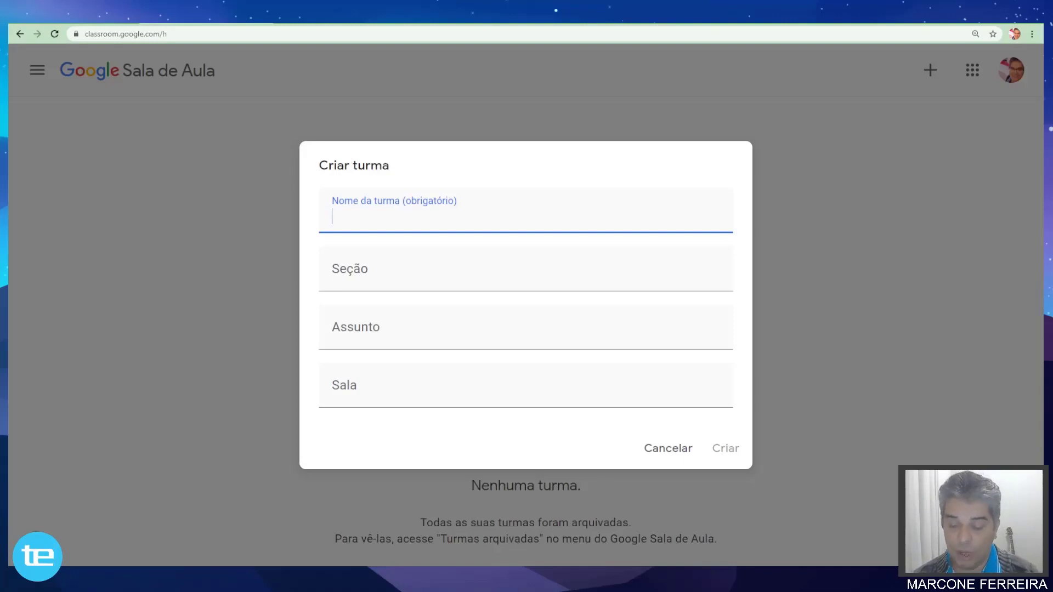
Enter '4º ANO' as the class name, fixing the typo.
text(4º)
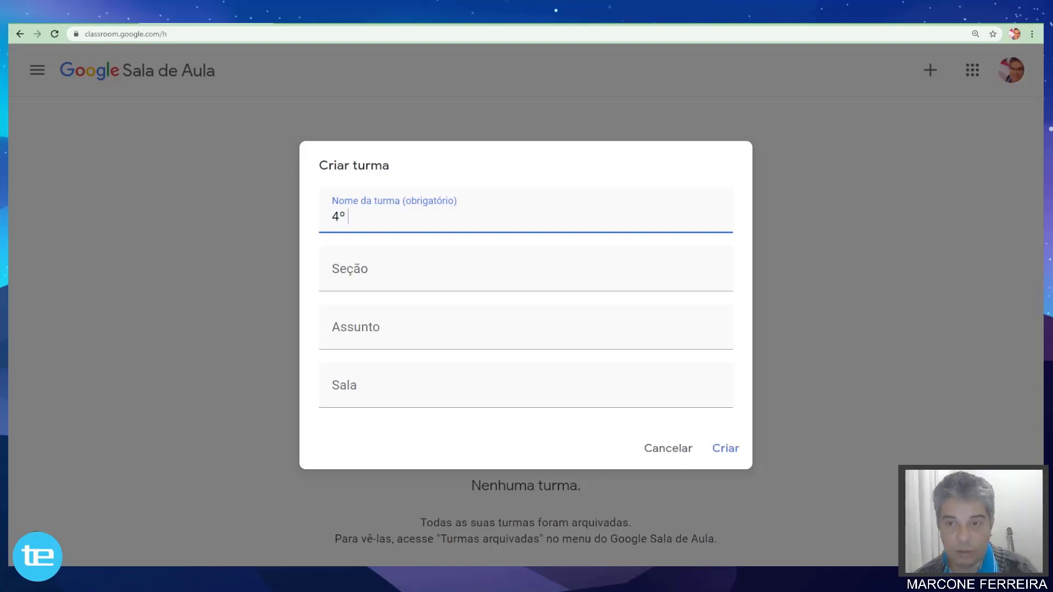
text( NO)
key(BackSpace)
key(BackSpace)
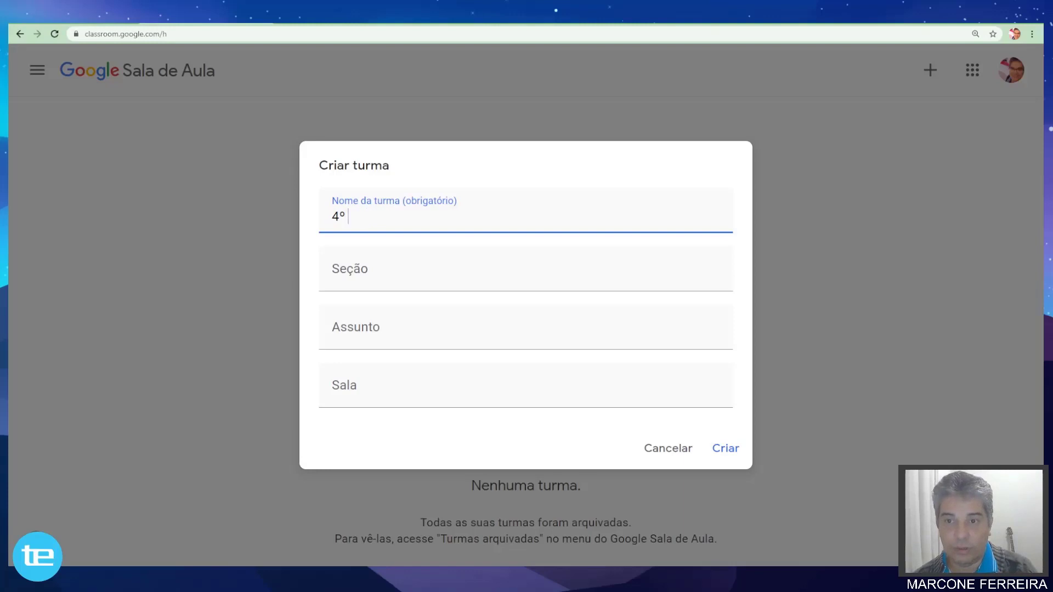
text(ANO)
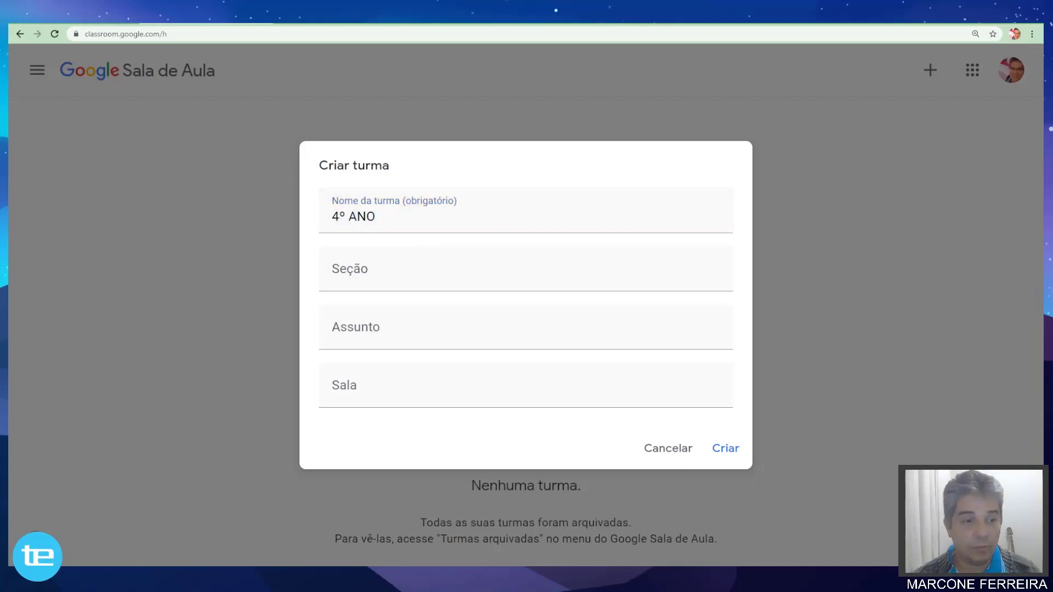
key(alt+Tab)
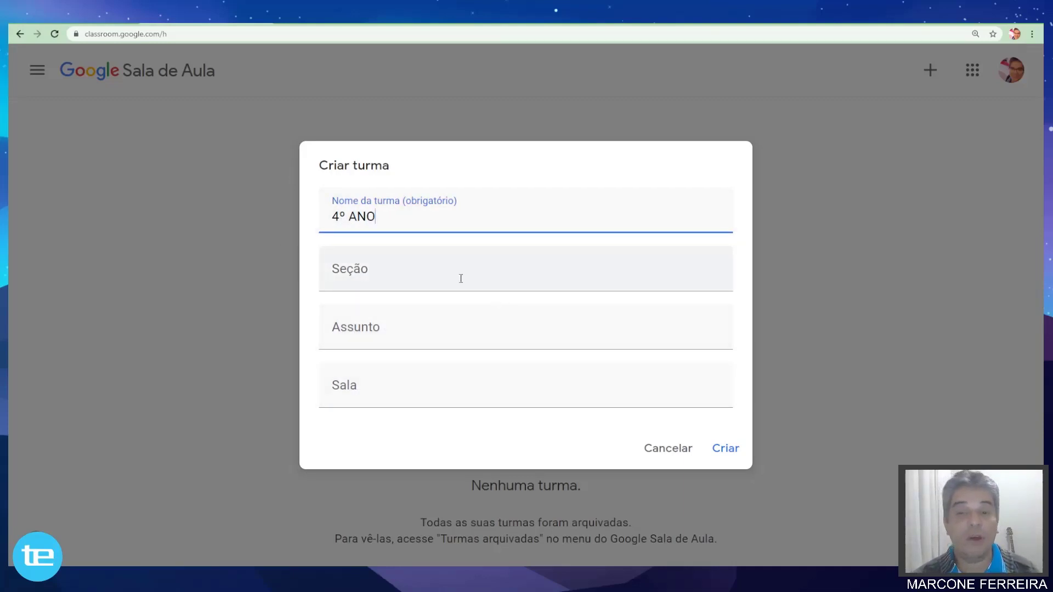
click(359, 276)
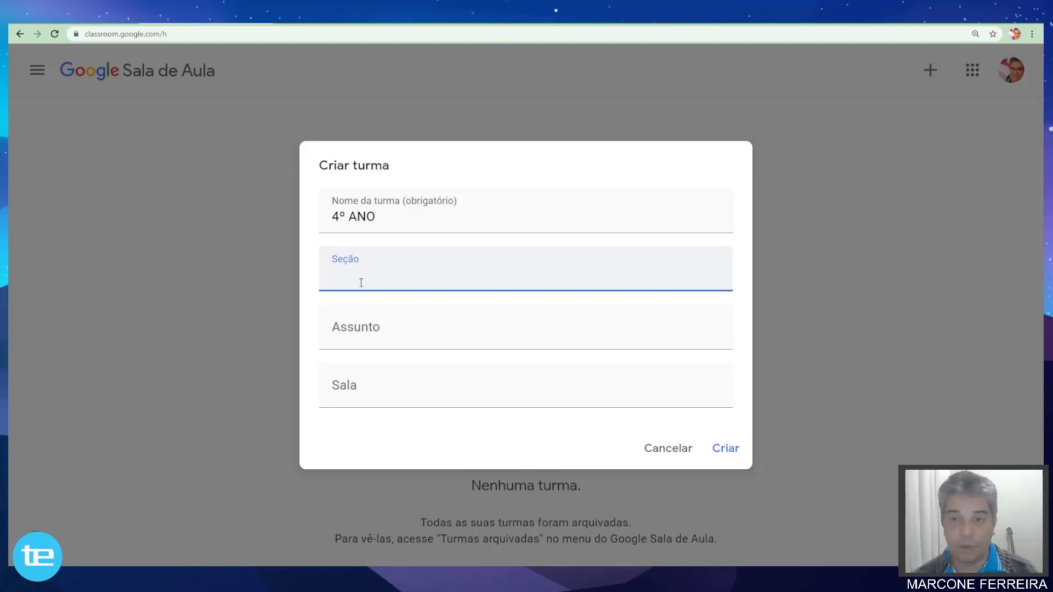
Enter 'TURNO DA MANHÃ' in the Seção field.
text(TURNO )
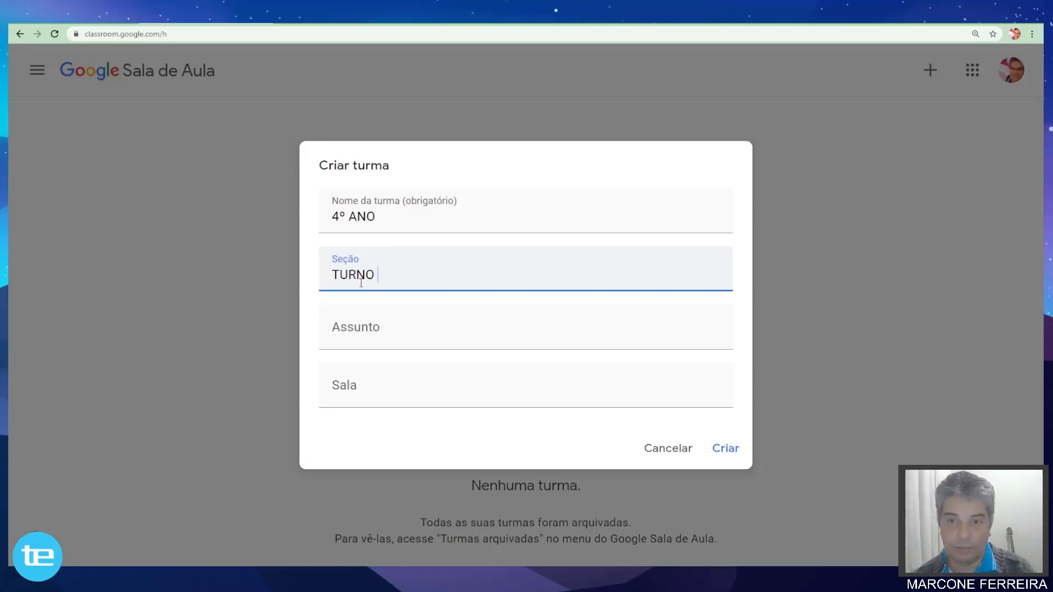
text(DA MANHÃ)
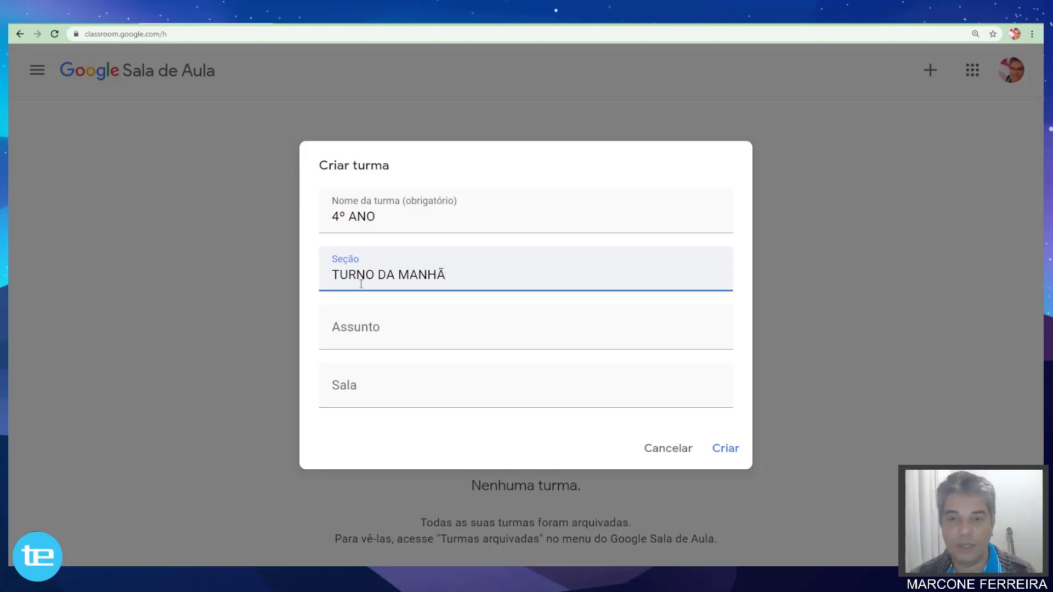
click(356, 337)
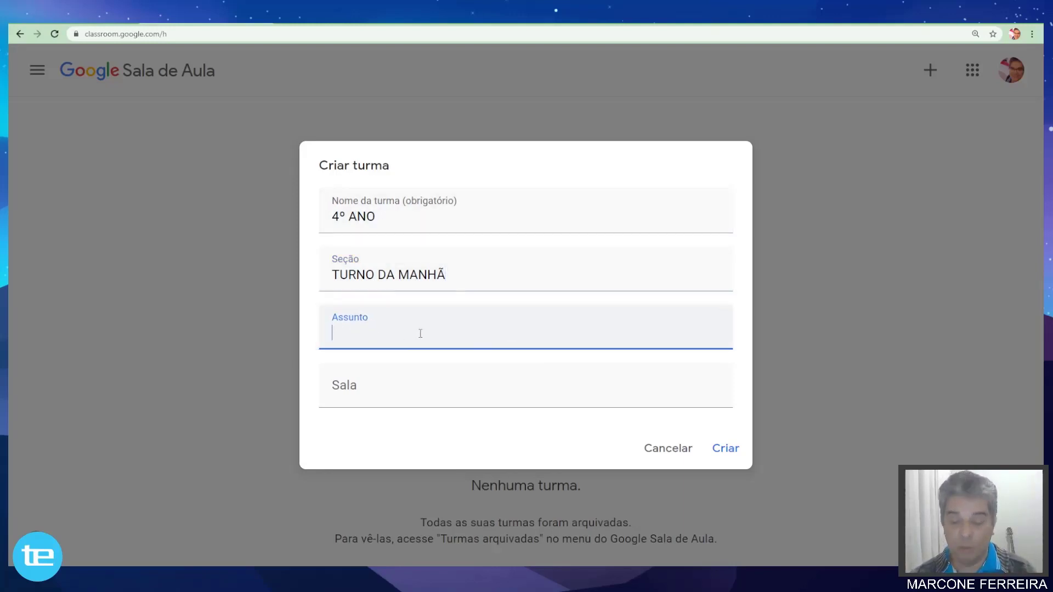
Type 'GERAL' in the Assunto field and browse the suggested subjects list.
text(GERAL)
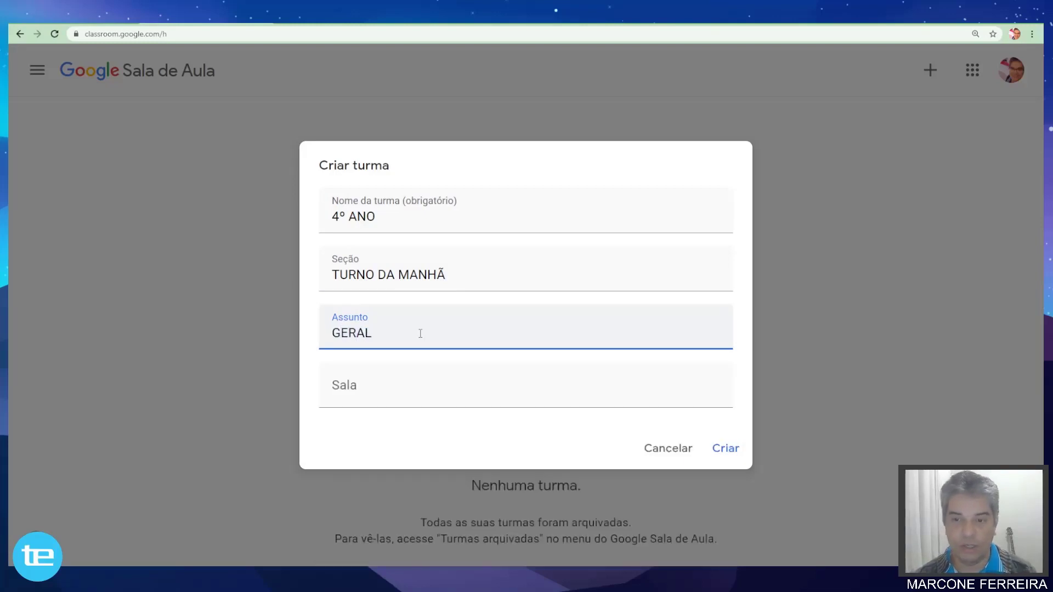
key(BackSpace)
key(BackSpace)
key(BackSpace)
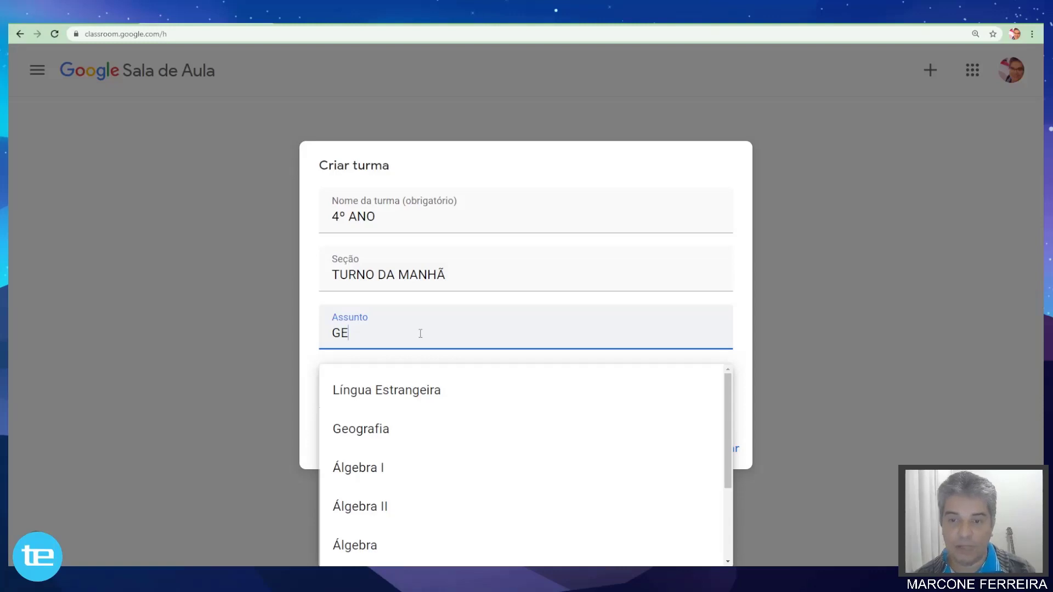
scroll(393, 398, down, 3)
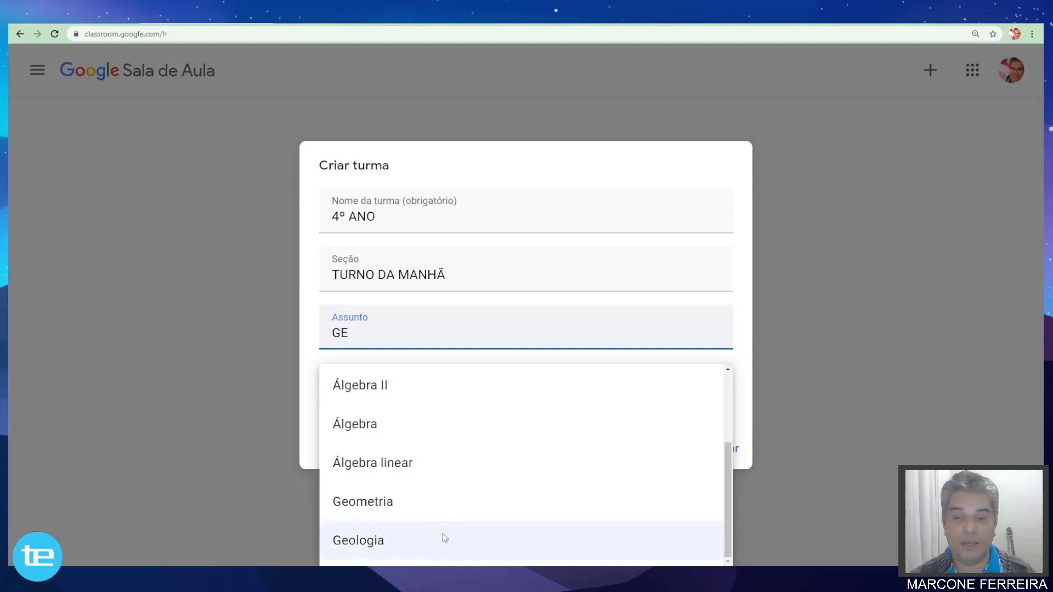
scroll(388, 474, up, 2)
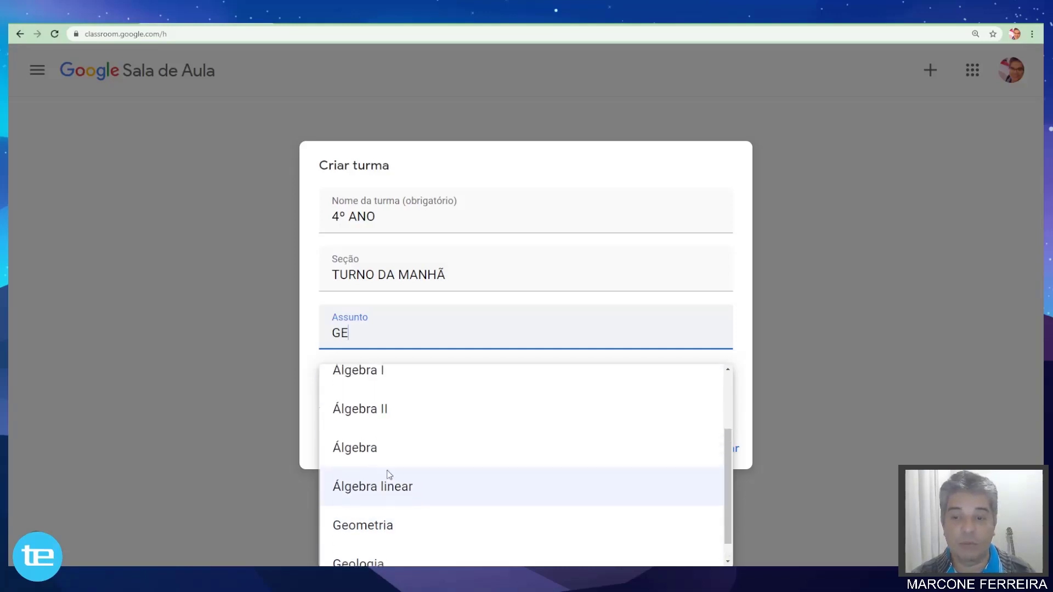
scroll(392, 471, down, 2)
scroll(392, 470, down, 1)
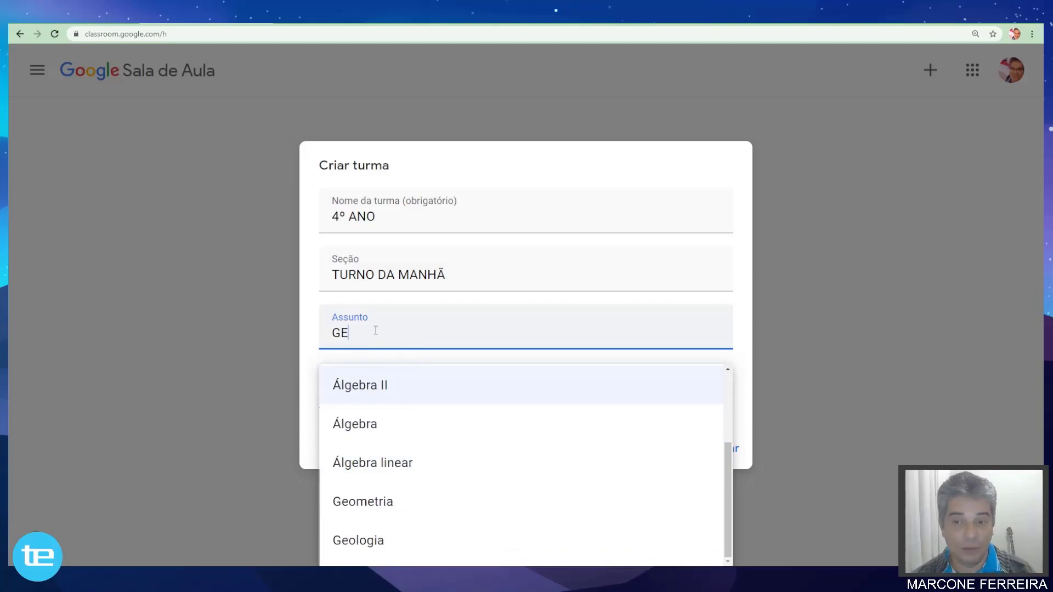
Complete subject 'GERAL', set room '4º ANO A', and create the class.
text(RAL)
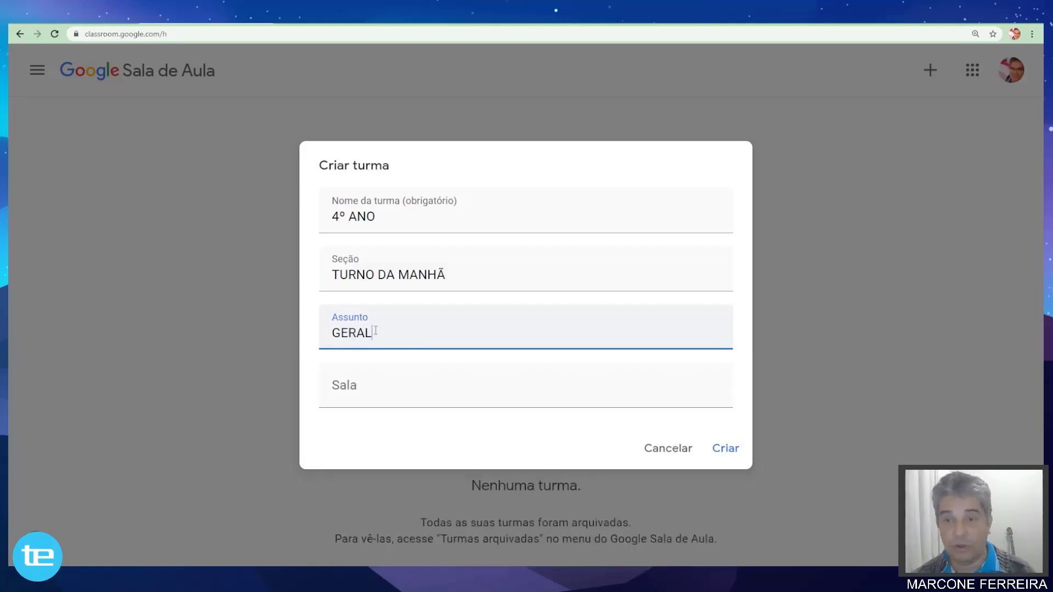
click(369, 401)
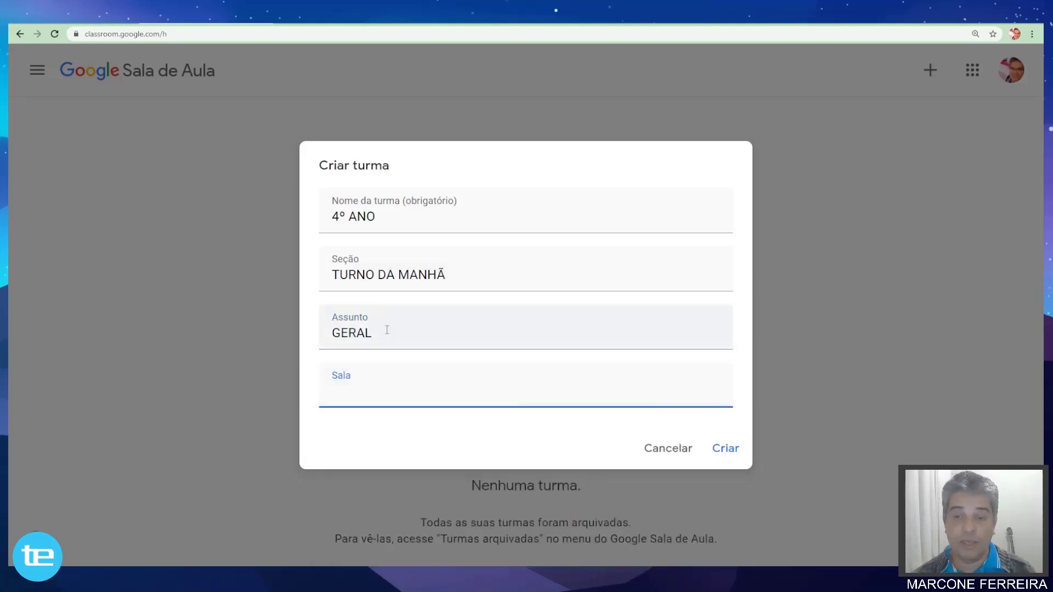
text(4ºA)
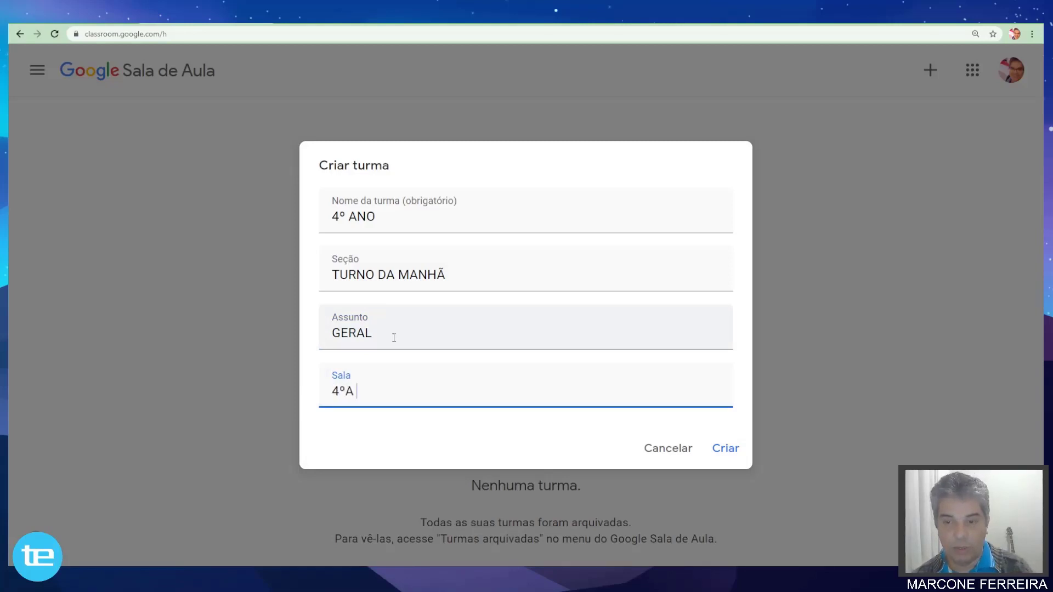
key(BackSpace)
text(ANO A)
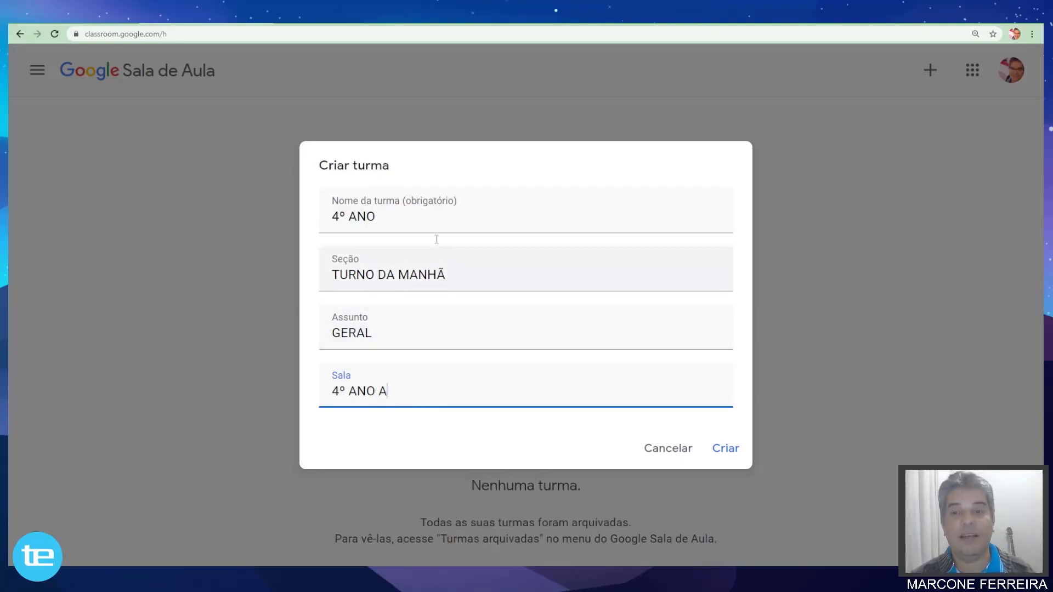
click(727, 448)
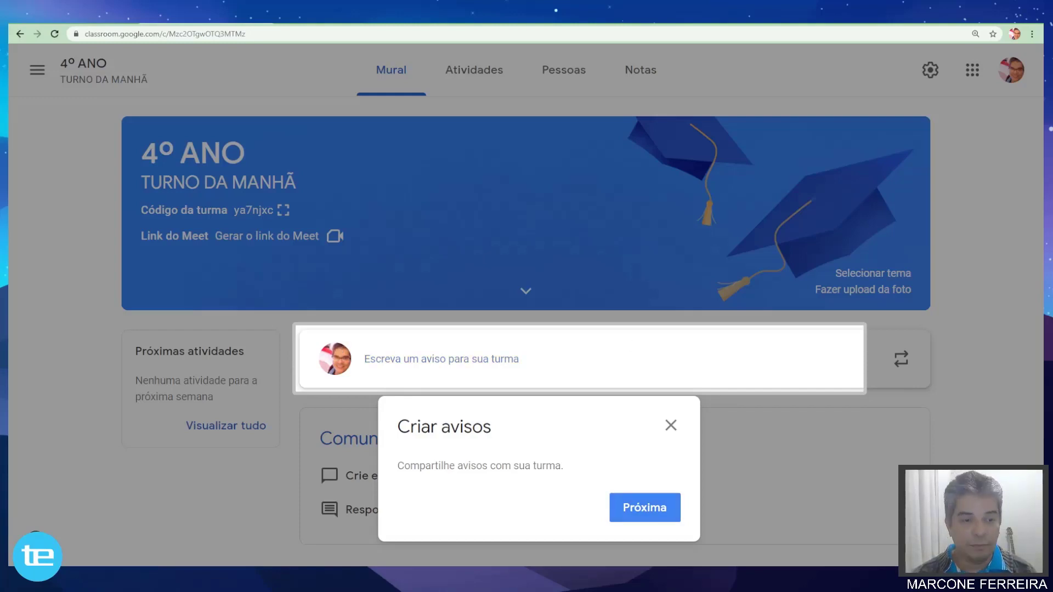
Dismiss the 'Criar avisos' and 'Reutilizar avisos' tips with Próxima and Ok.
click(651, 514)
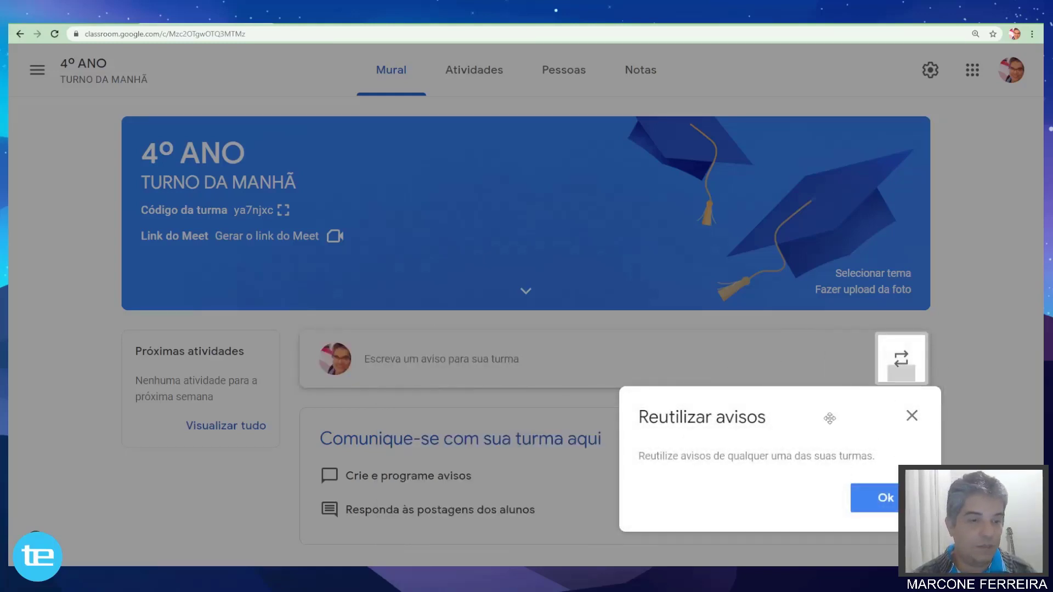
click(884, 498)
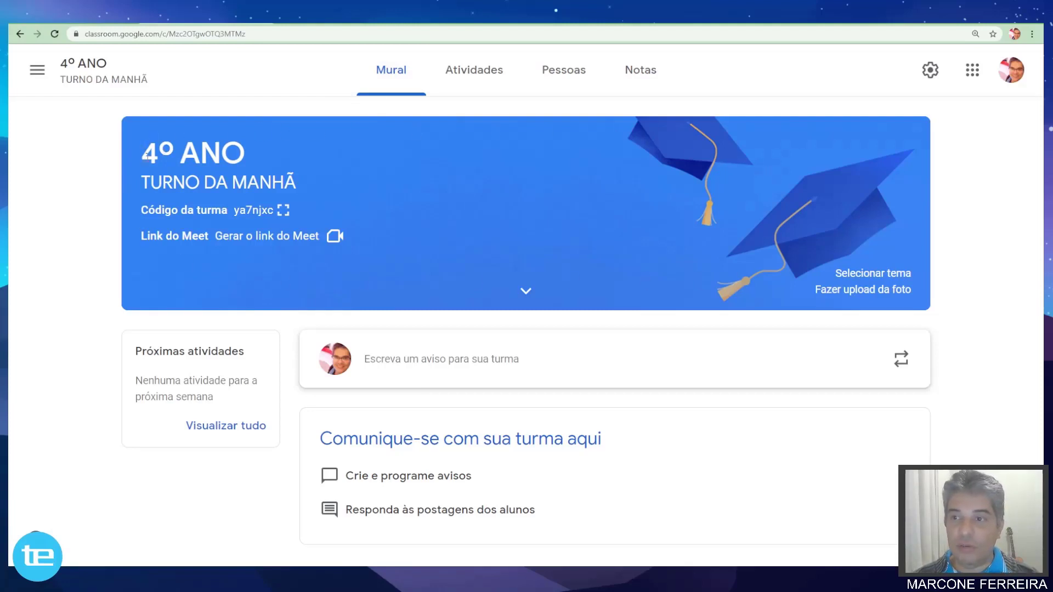
drag(147, 155, 248, 153)
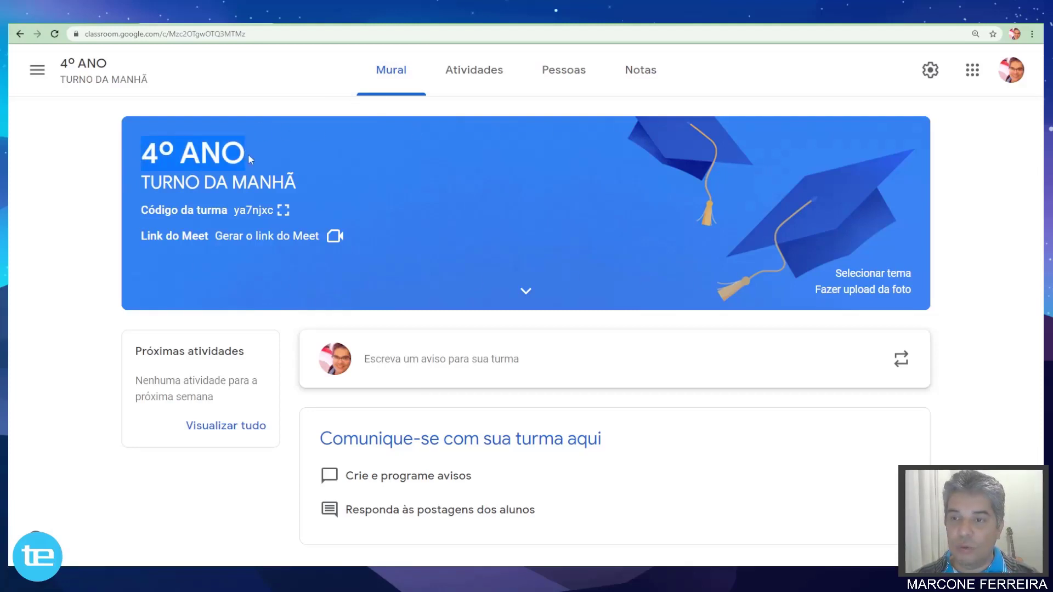
drag(148, 186, 315, 181)
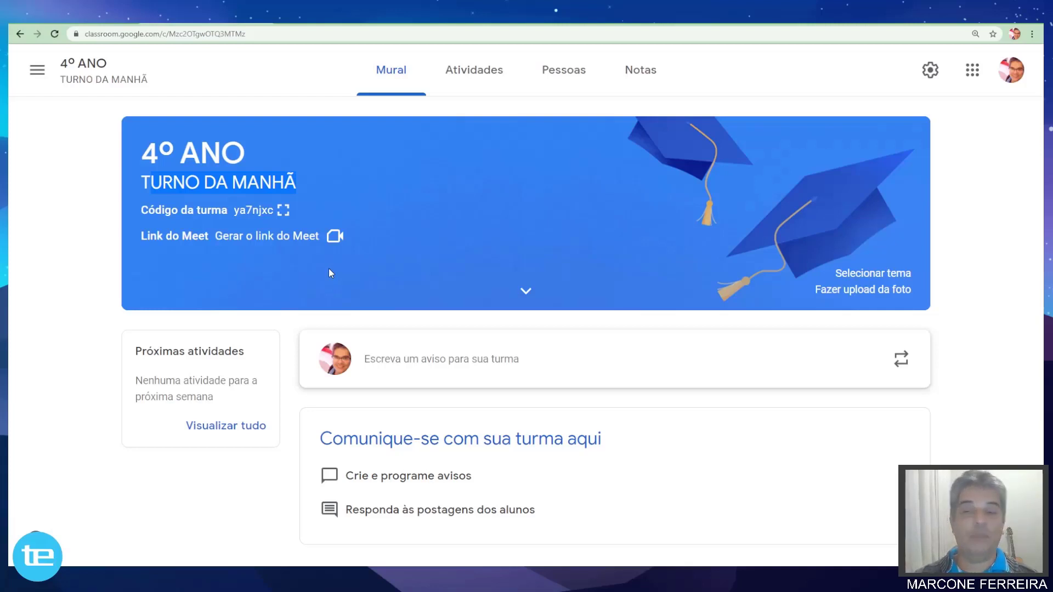
Enlarge the class code, copy the student invite link, and close the display.
click(284, 210)
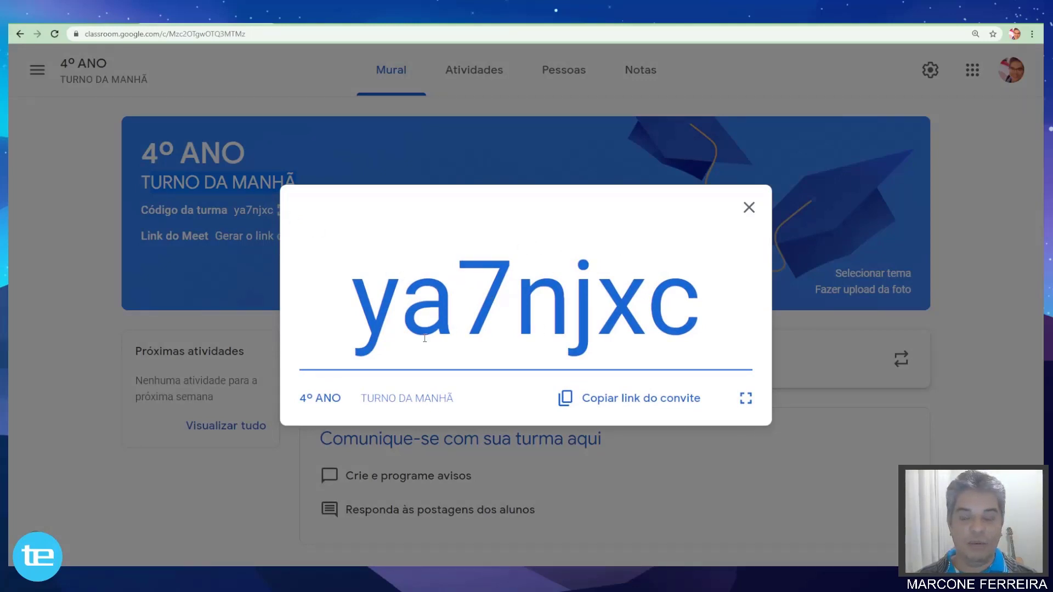
click(637, 400)
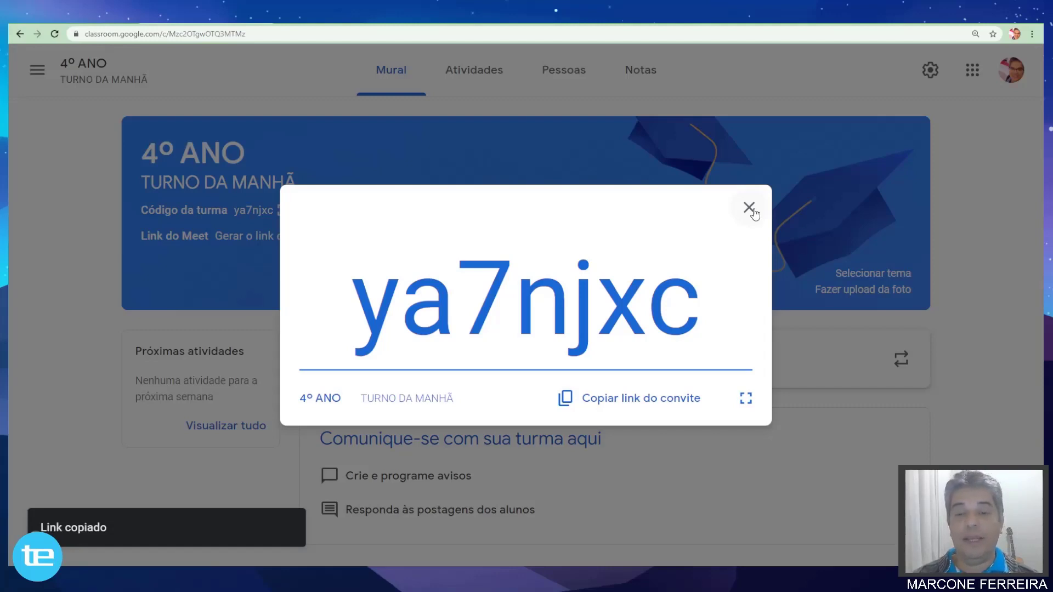
click(754, 214)
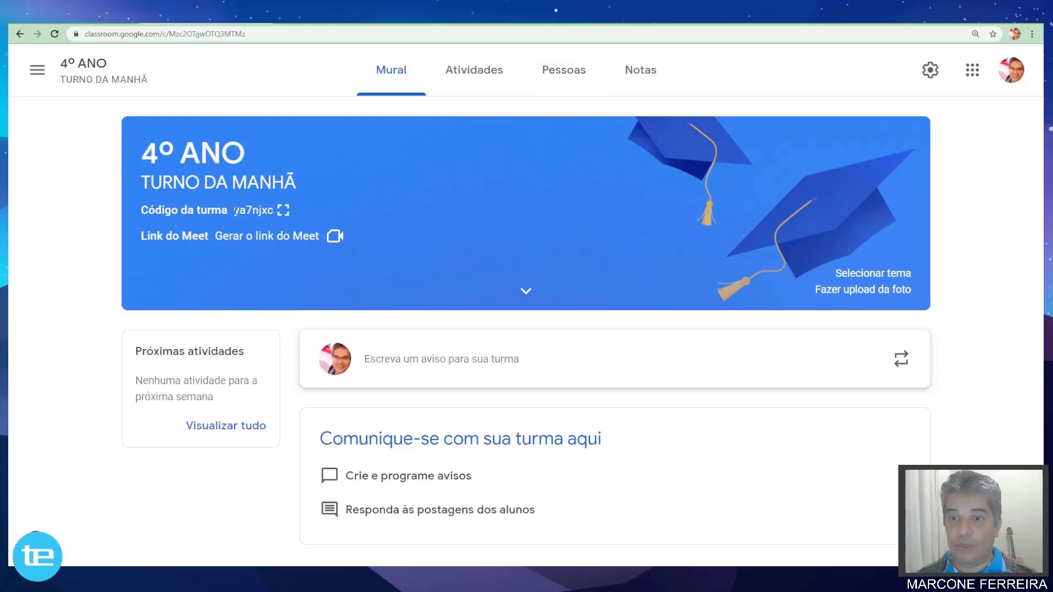
drag(235, 210, 274, 212)
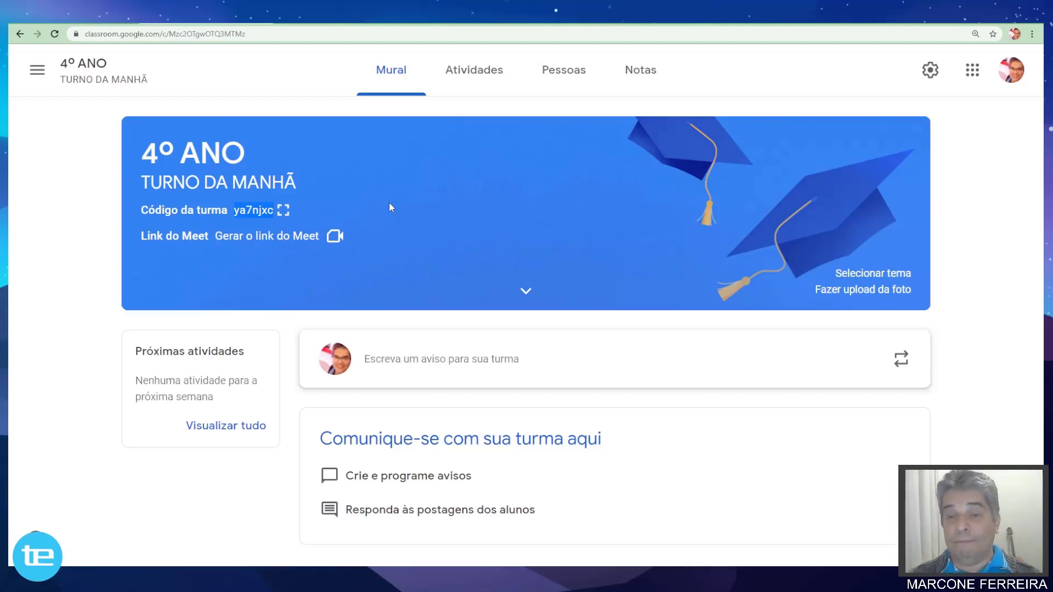
key(alt+Tab)
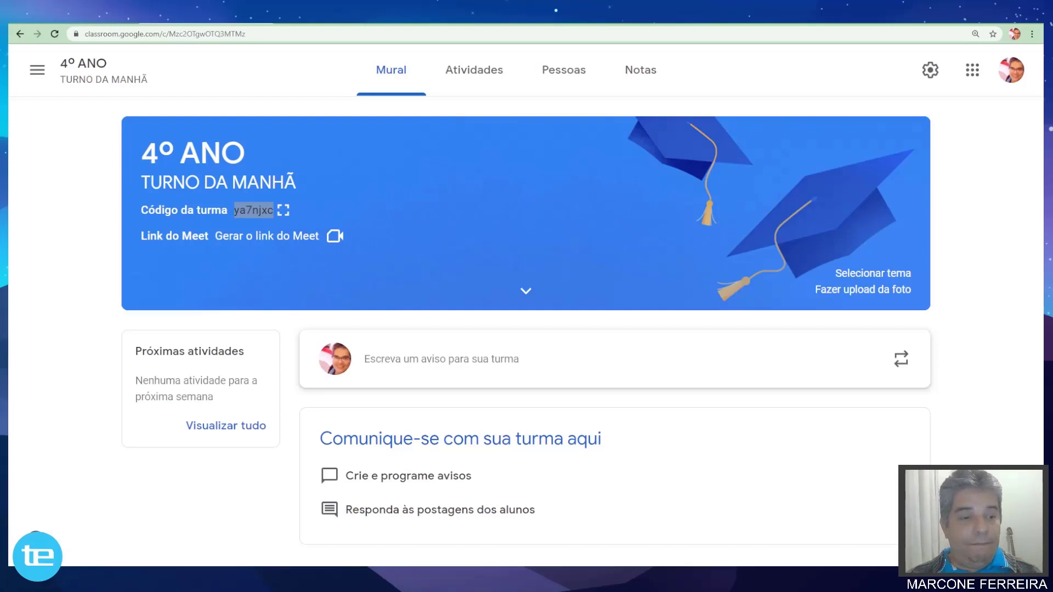
key(alt+Tab)
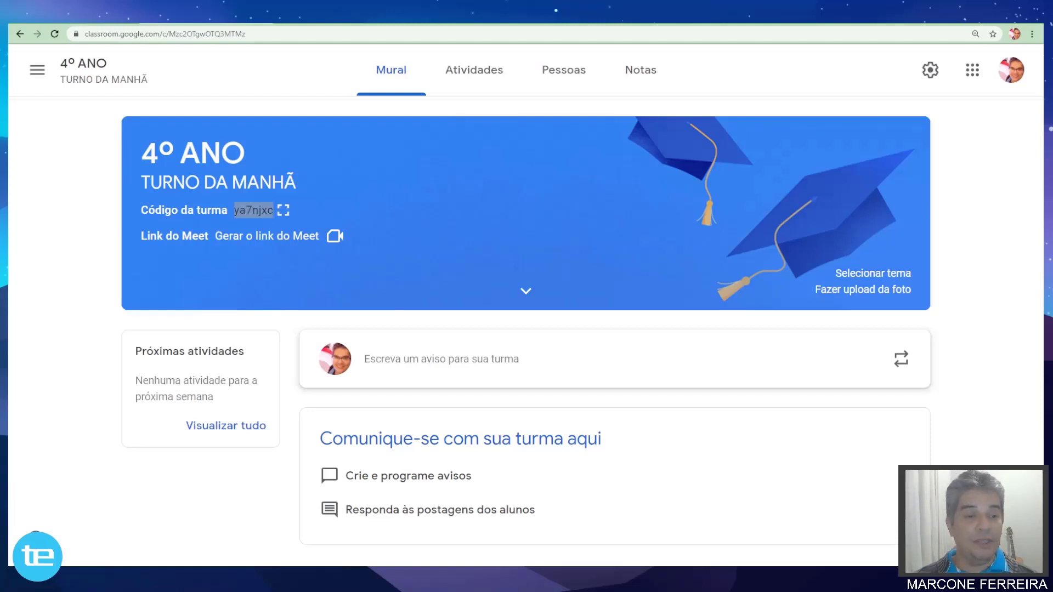
key(alt+Tab)
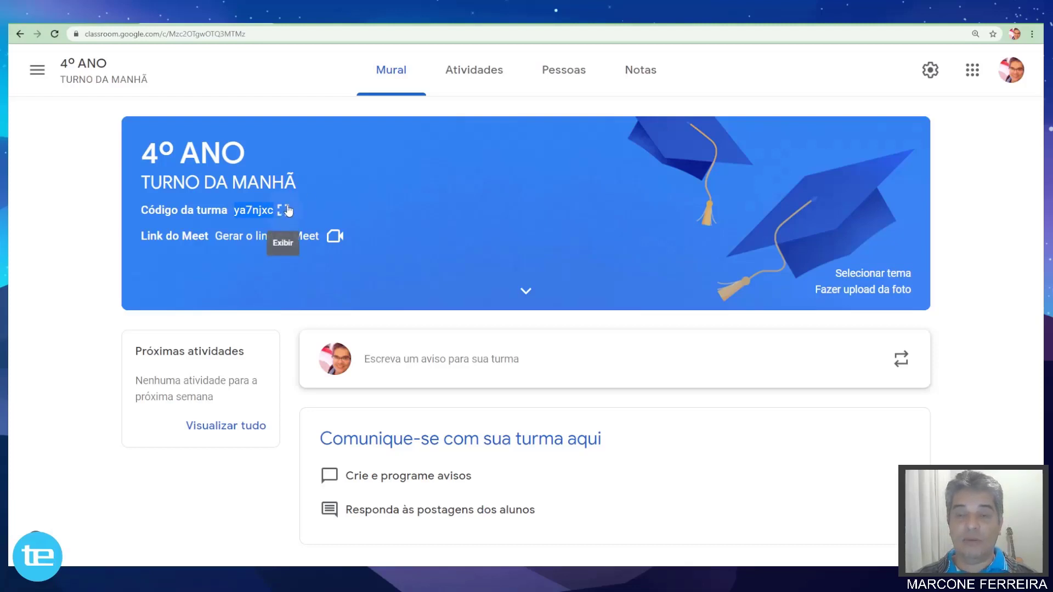
click(284, 209)
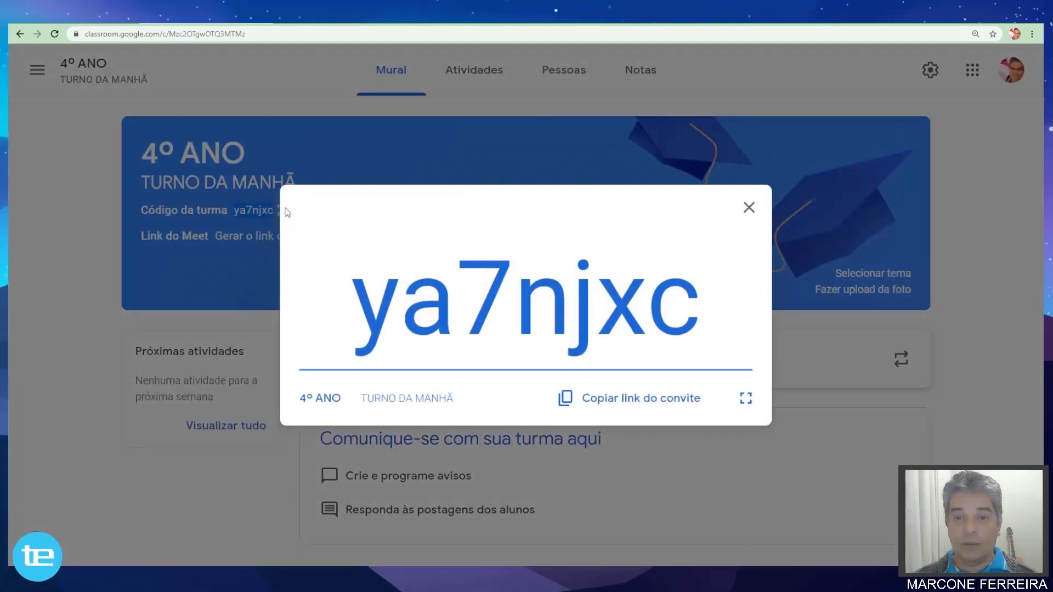
click(746, 401)
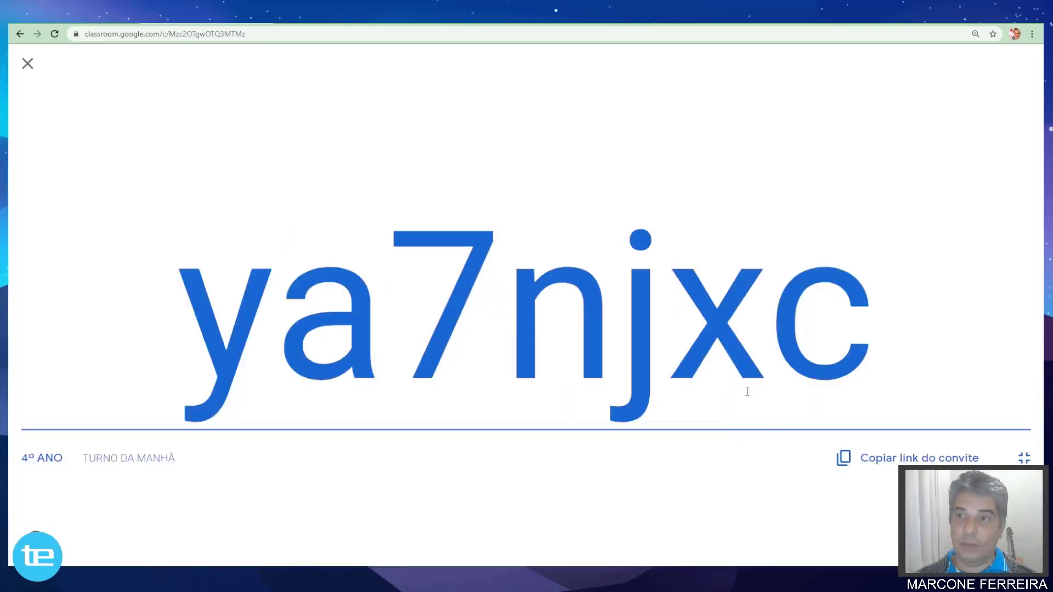
click(1023, 458)
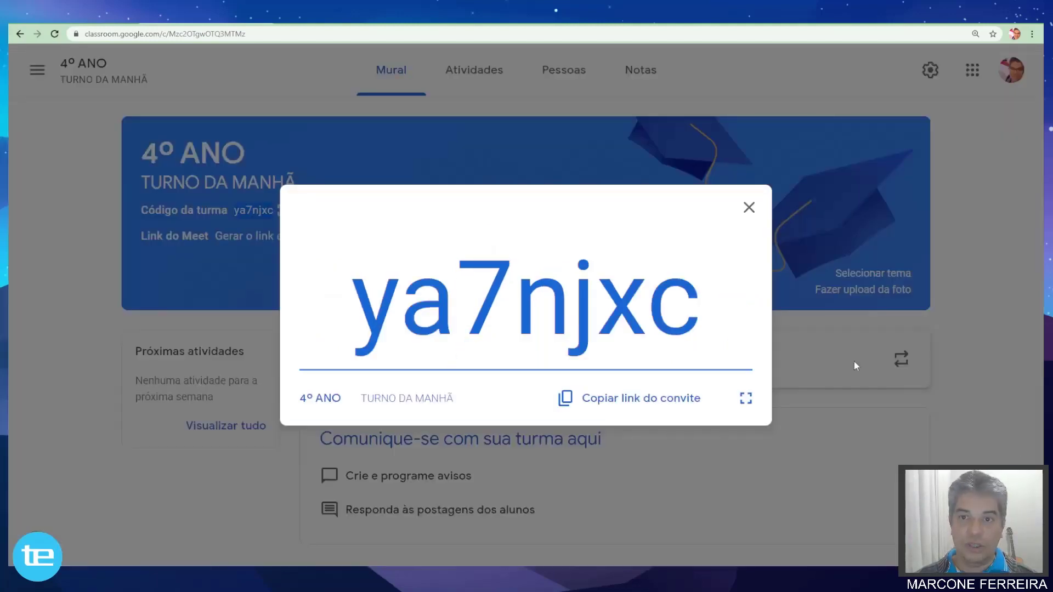
click(748, 209)
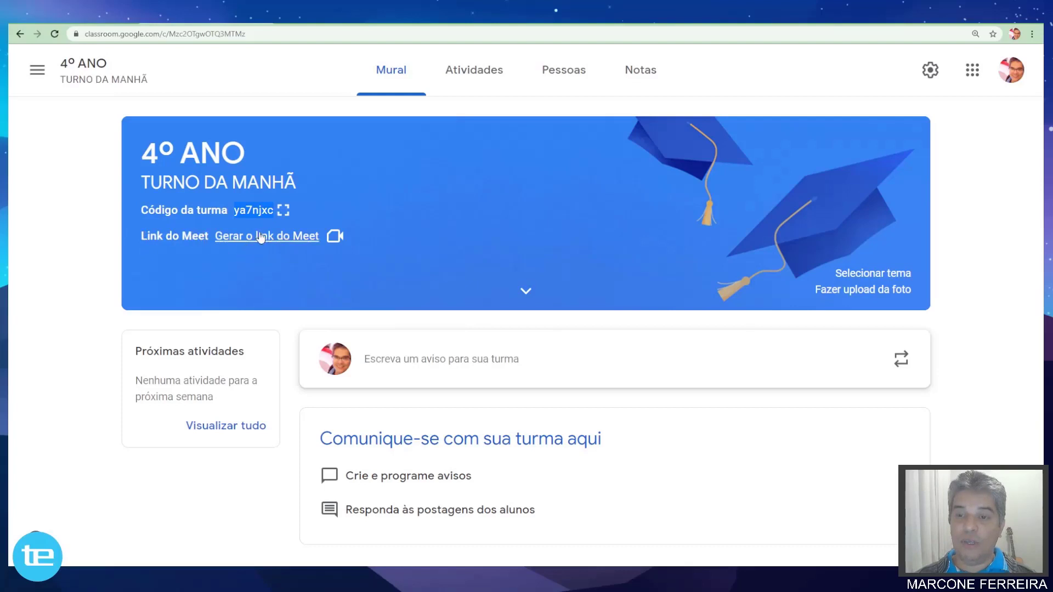
click(295, 236)
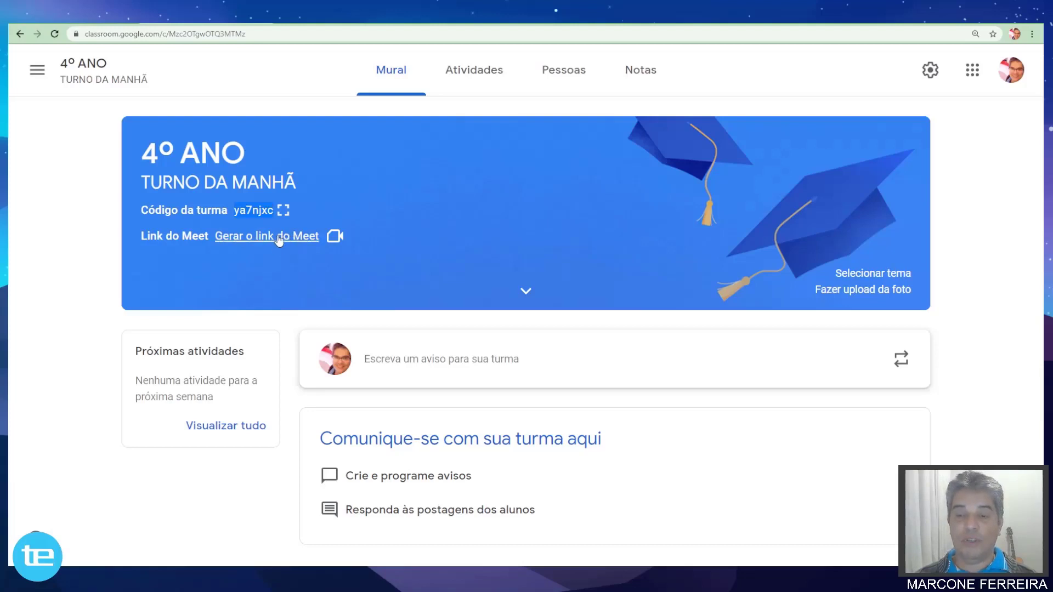
click(335, 237)
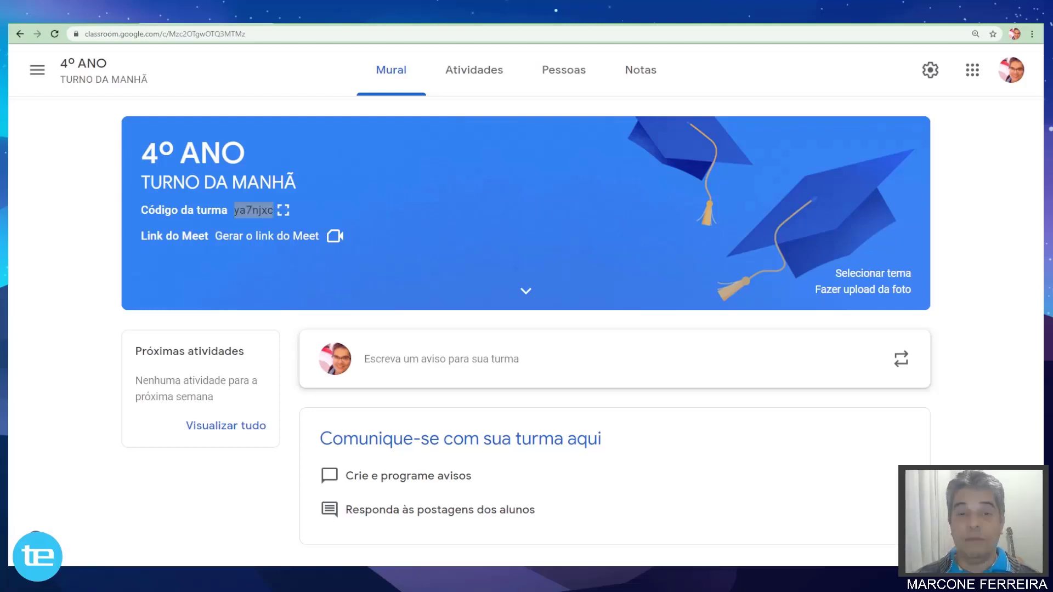
key(alt+Tab)
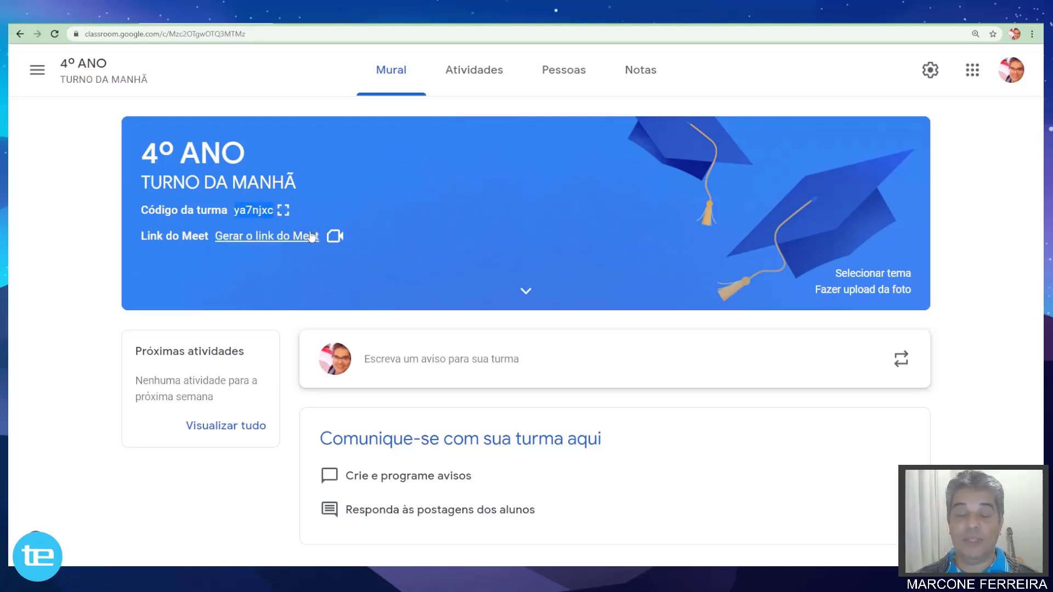
key(alt+Tab)
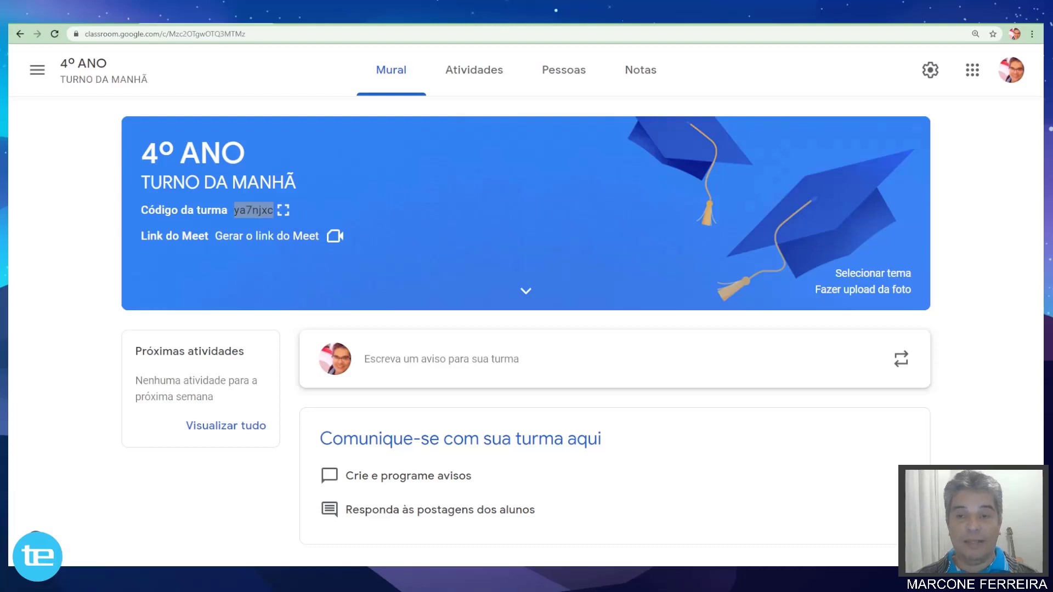
key(alt+Tab)
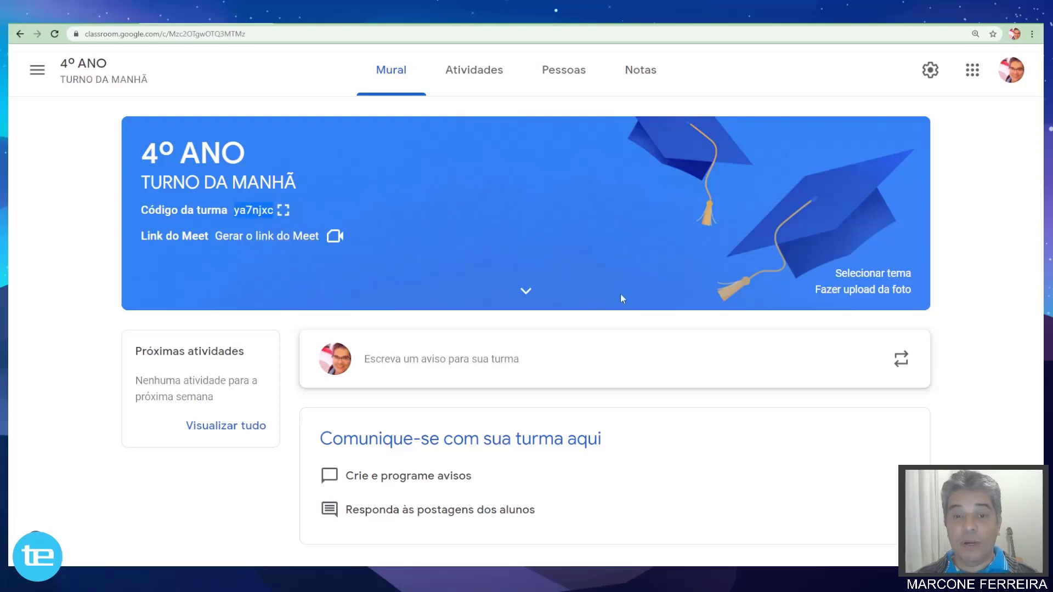
key(alt+Tab)
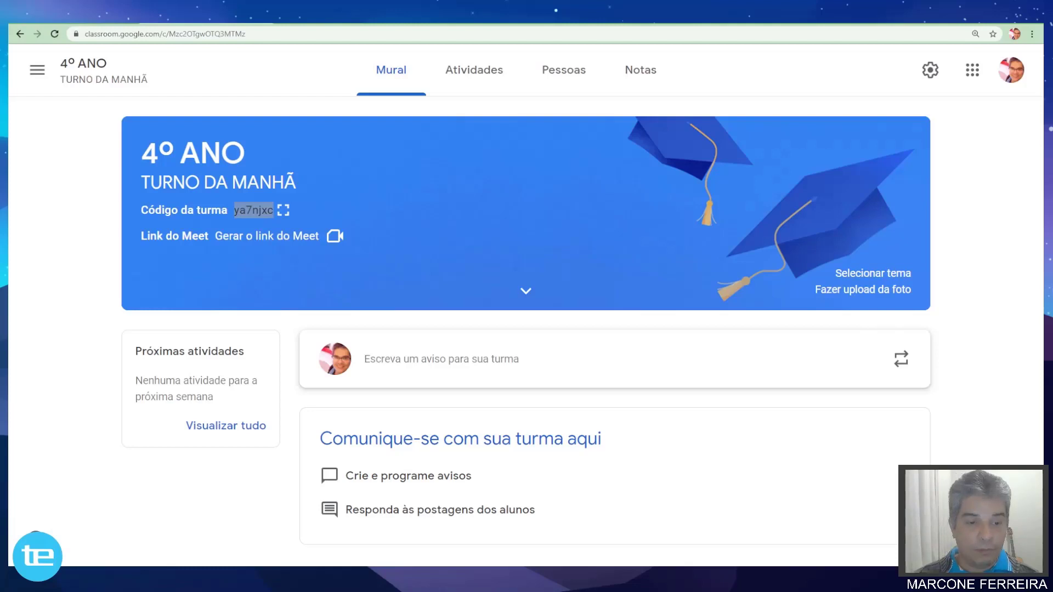
key(alt+Tab)
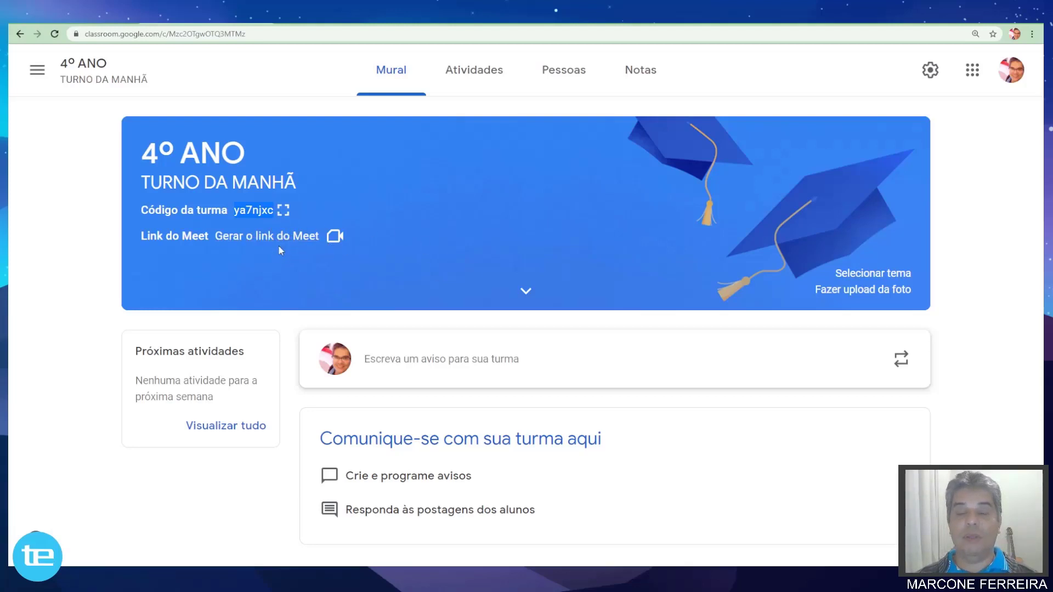
click(334, 236)
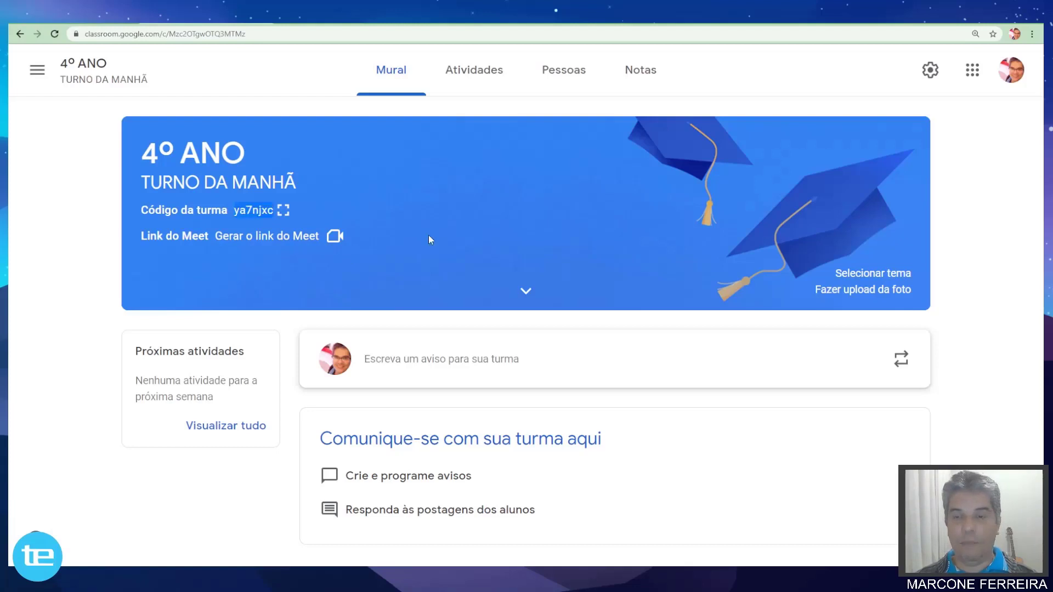
click(334, 237)
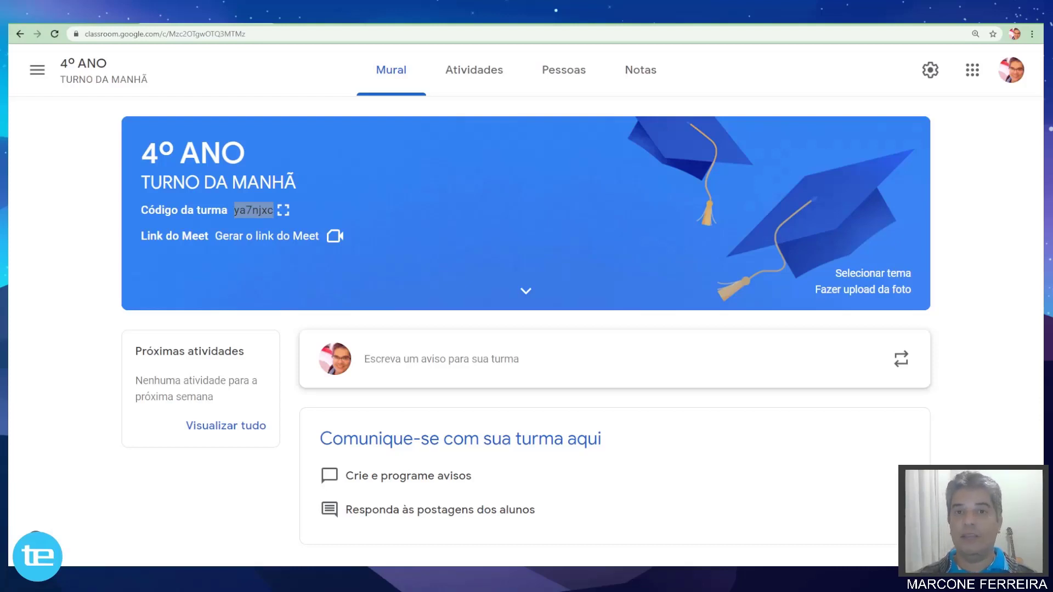
key(alt+Tab)
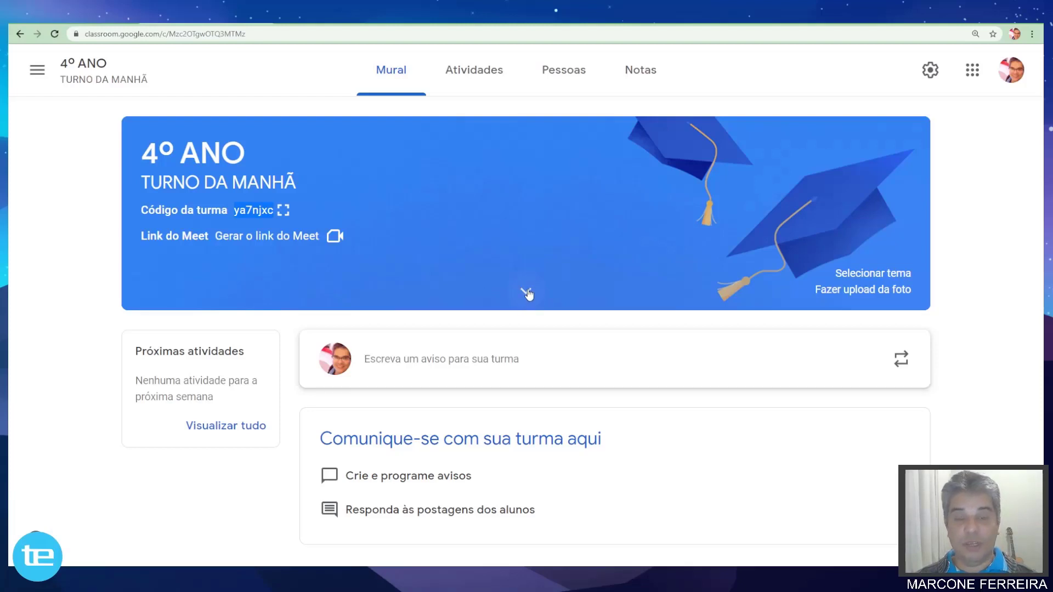
click(528, 293)
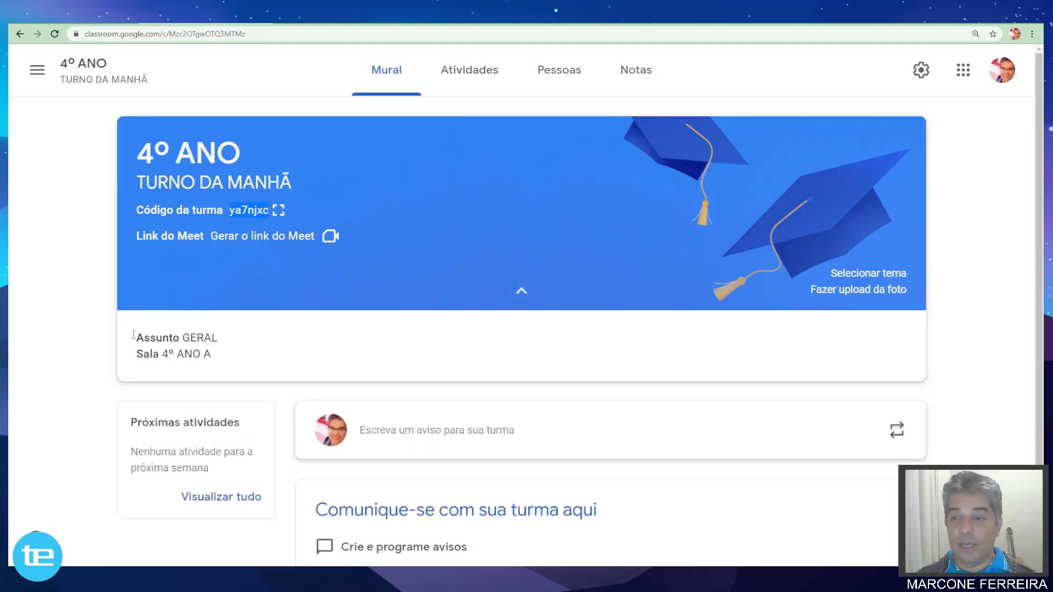
drag(133, 335, 231, 339)
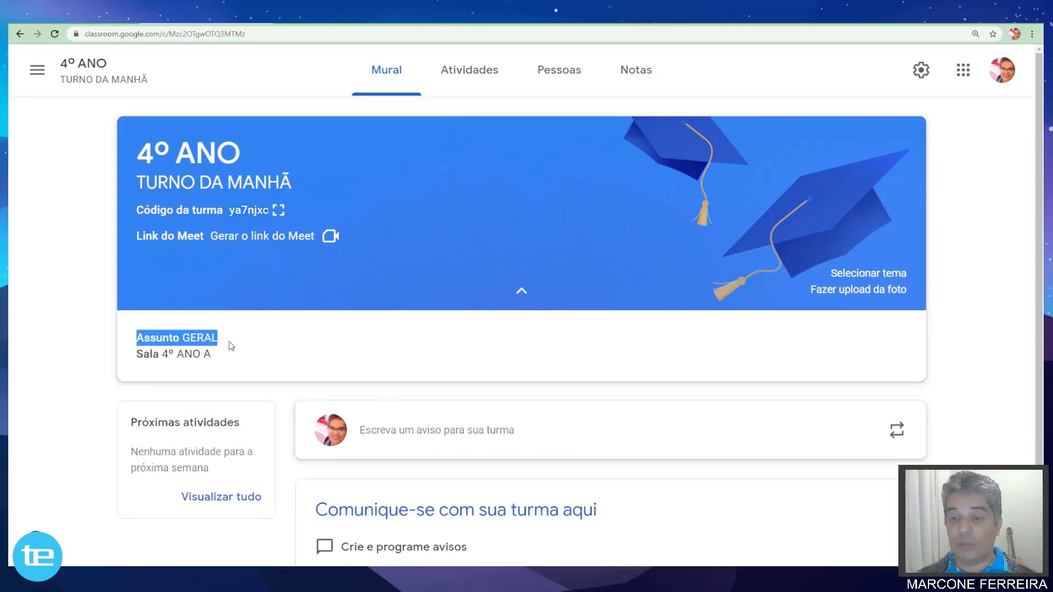
drag(137, 354, 193, 355)
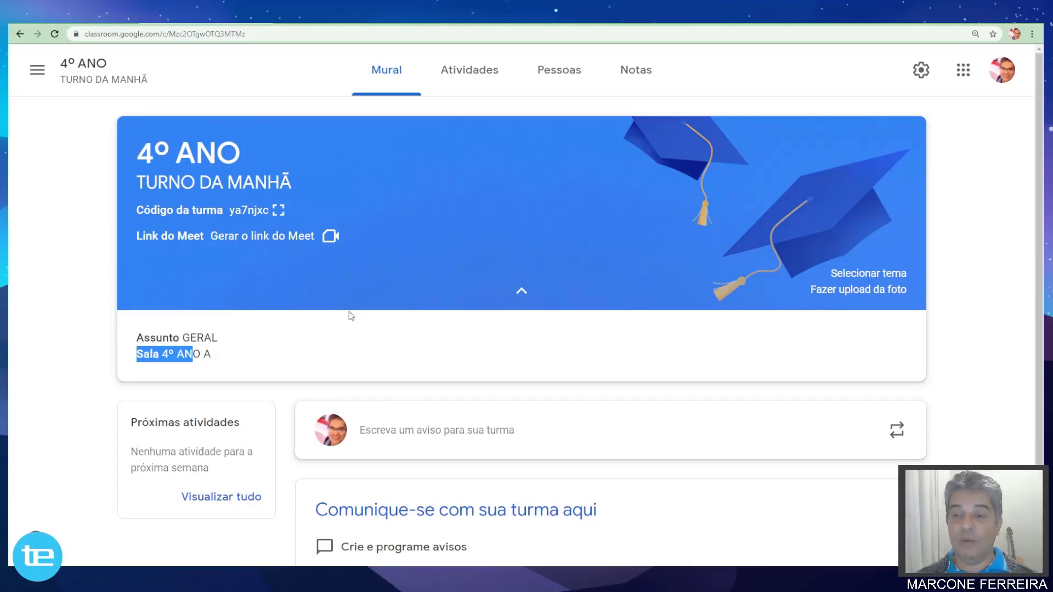
click(522, 290)
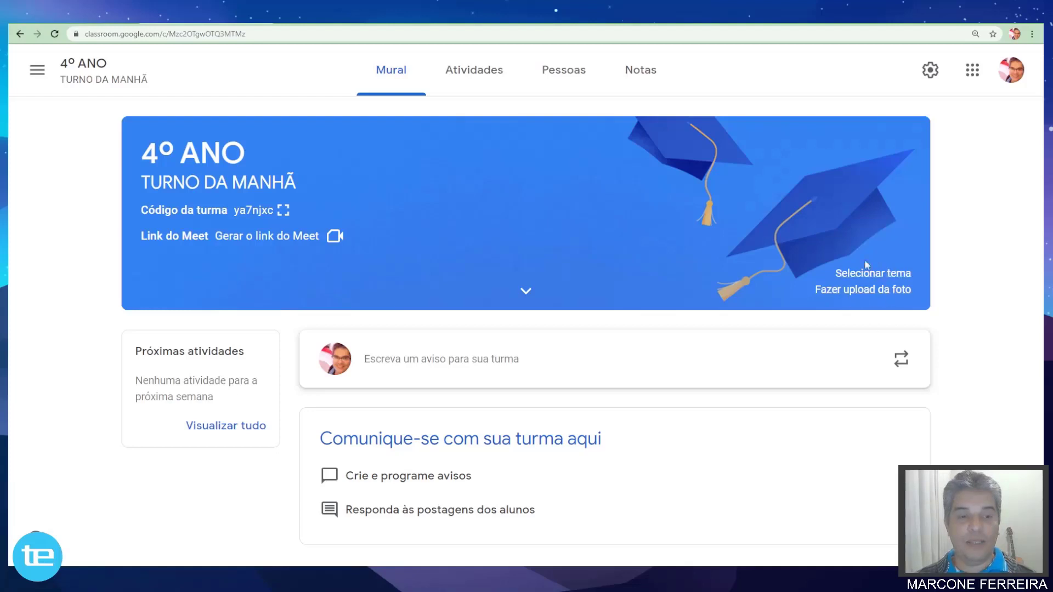
Browse the theme gallery's Português e História, Matemática, Artes, Esportes and Outro categories.
click(870, 275)
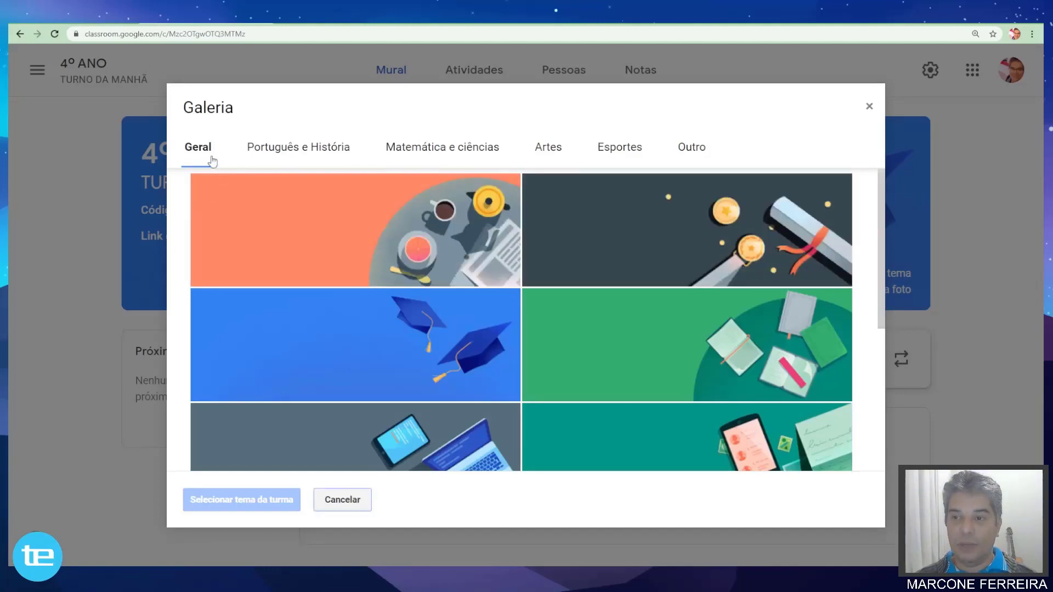
scroll(341, 254, down, 4)
scroll(341, 254, up, 1)
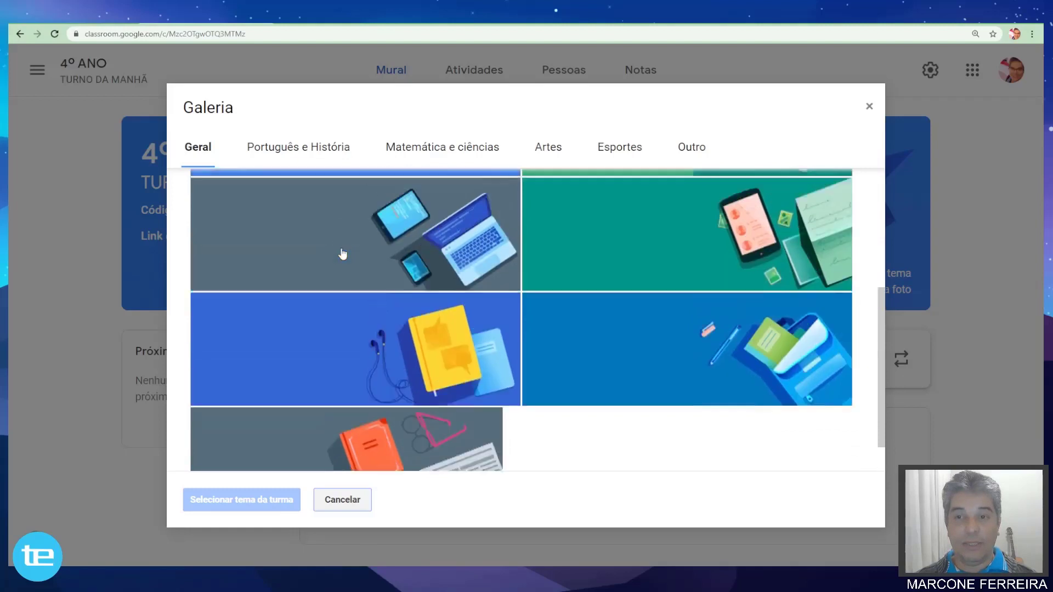
click(303, 141)
click(302, 154)
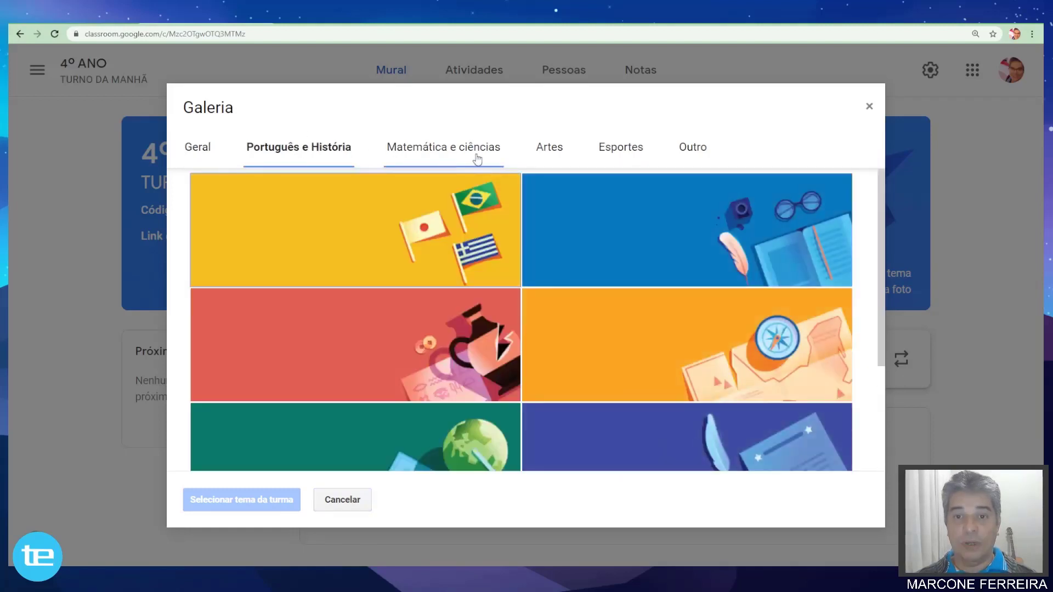
click(476, 159)
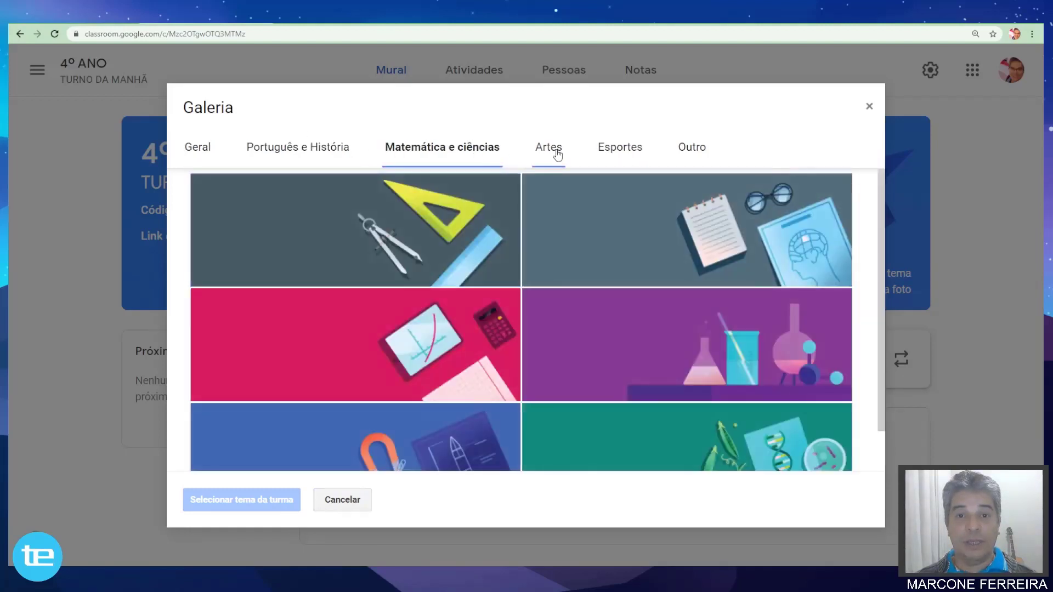
click(554, 155)
click(637, 158)
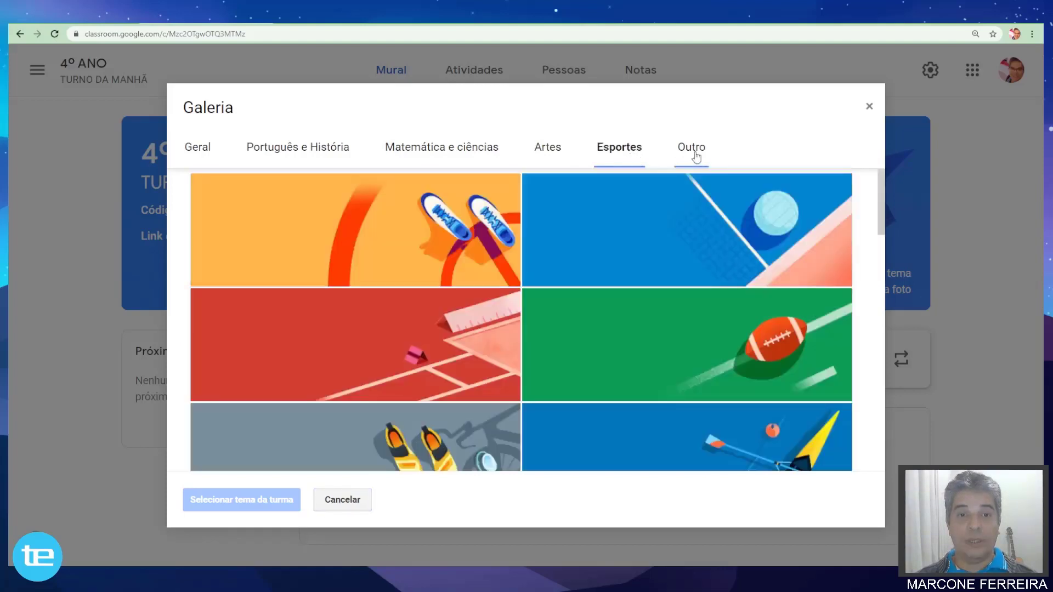
click(692, 155)
scroll(498, 283, down, 5)
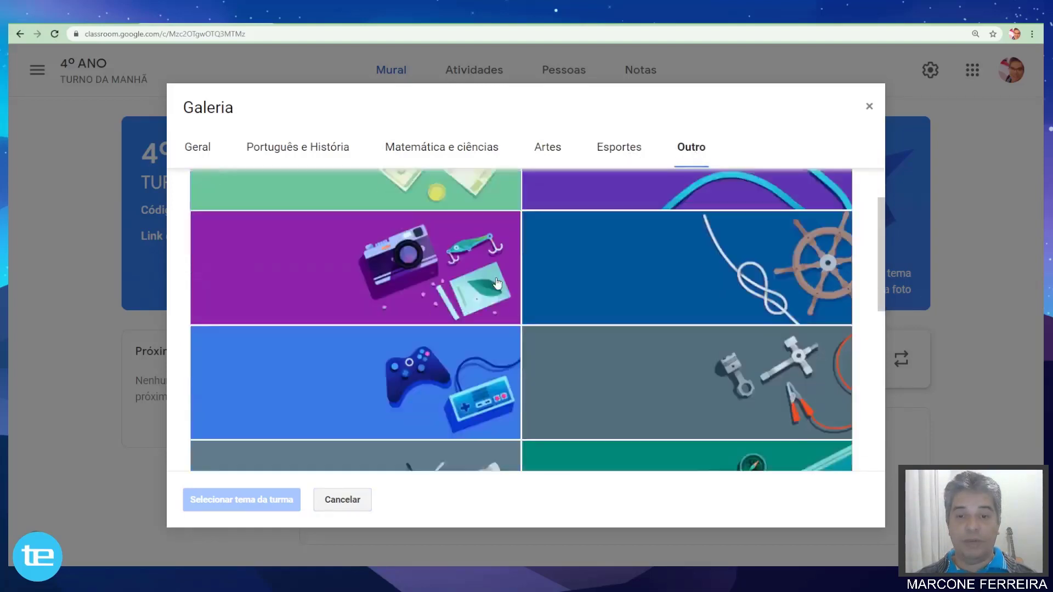
scroll(497, 282, up, 10)
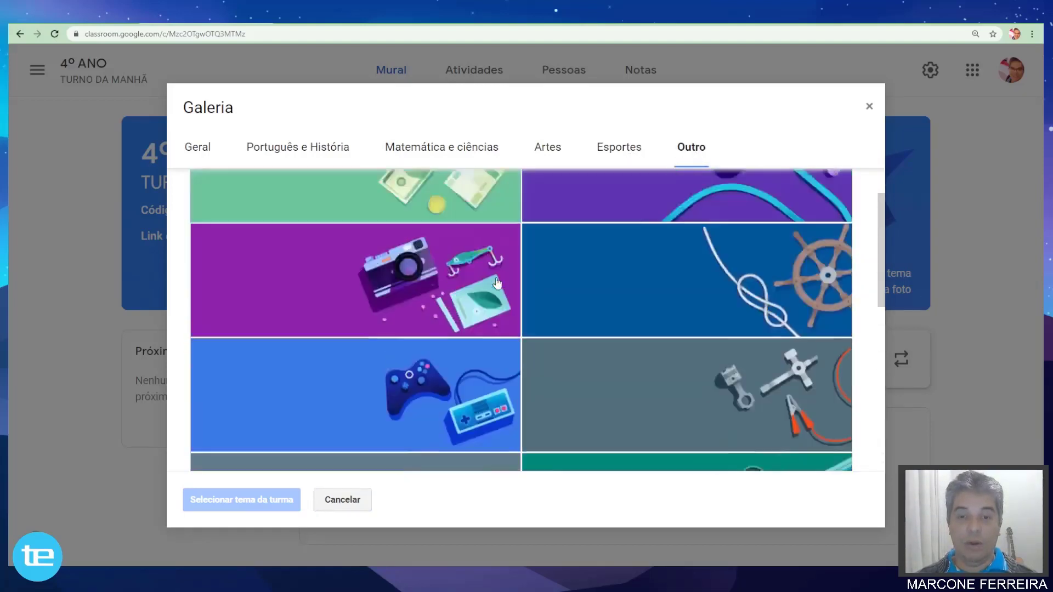
Apply the light-blue backpack theme from the Geral category to the class.
click(195, 147)
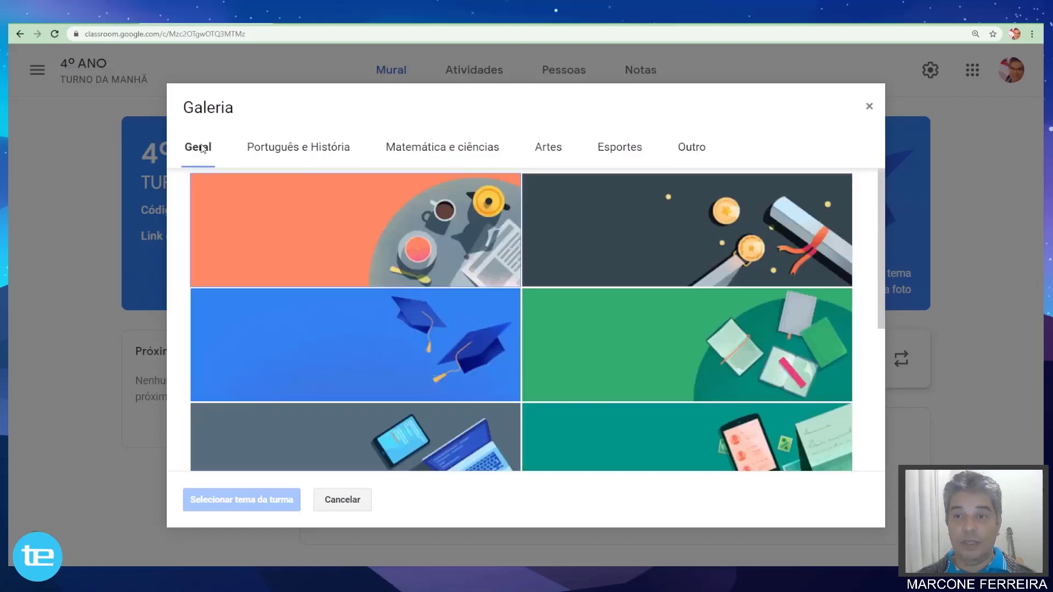
scroll(514, 229, down, 5)
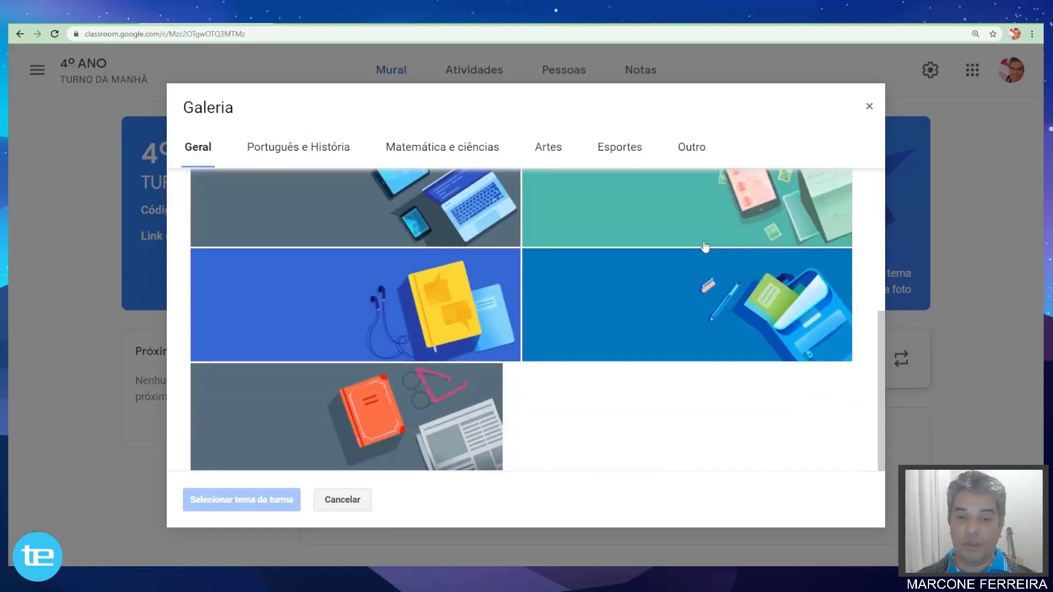
click(678, 291)
click(586, 289)
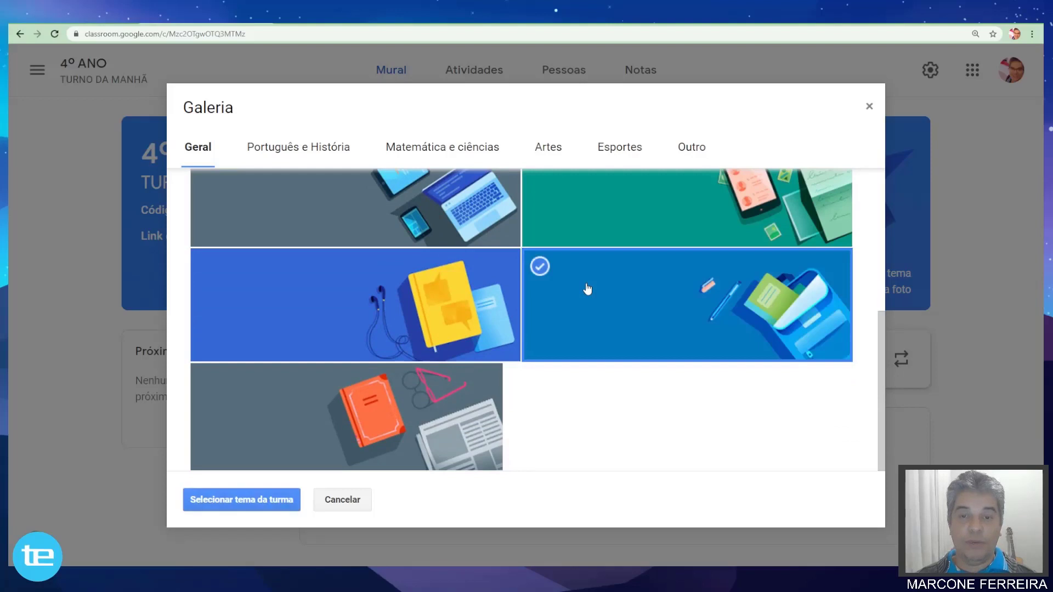
click(244, 500)
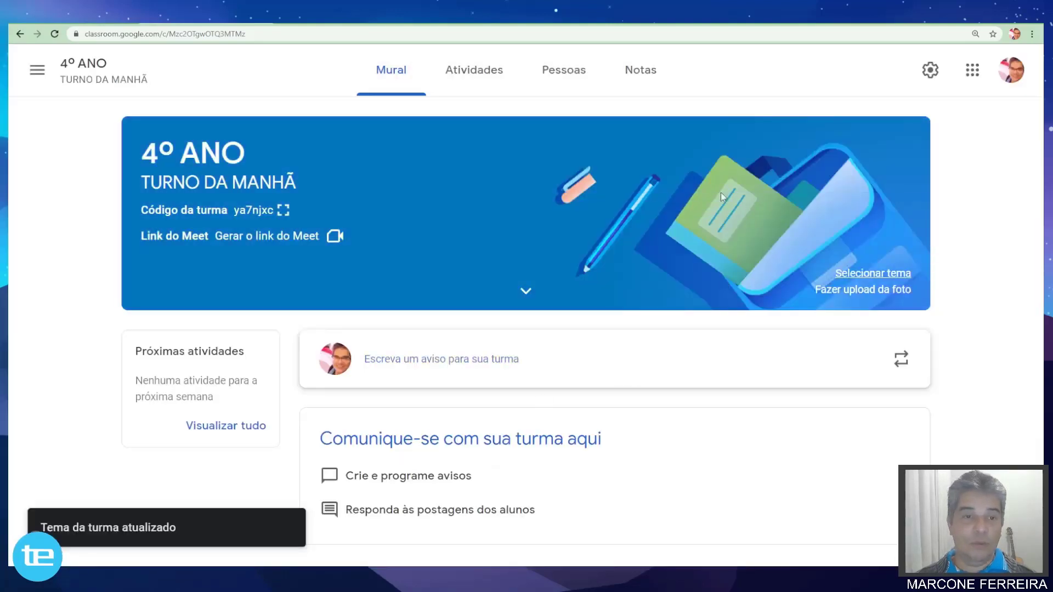
Apply the orange coffee-table theme to the class banner, then bring up the custom photo upload.
click(877, 275)
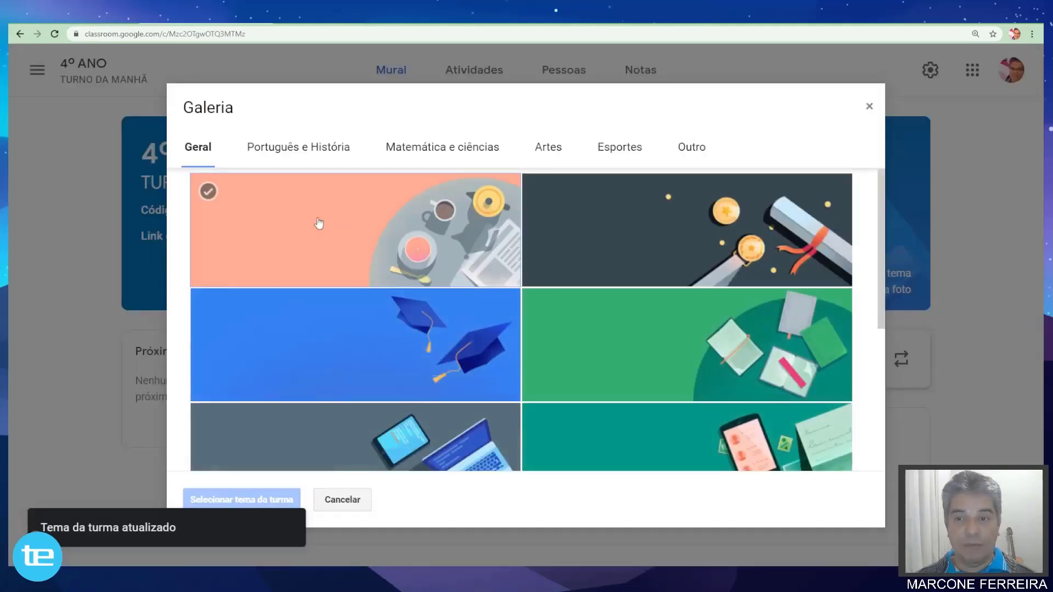
click(255, 220)
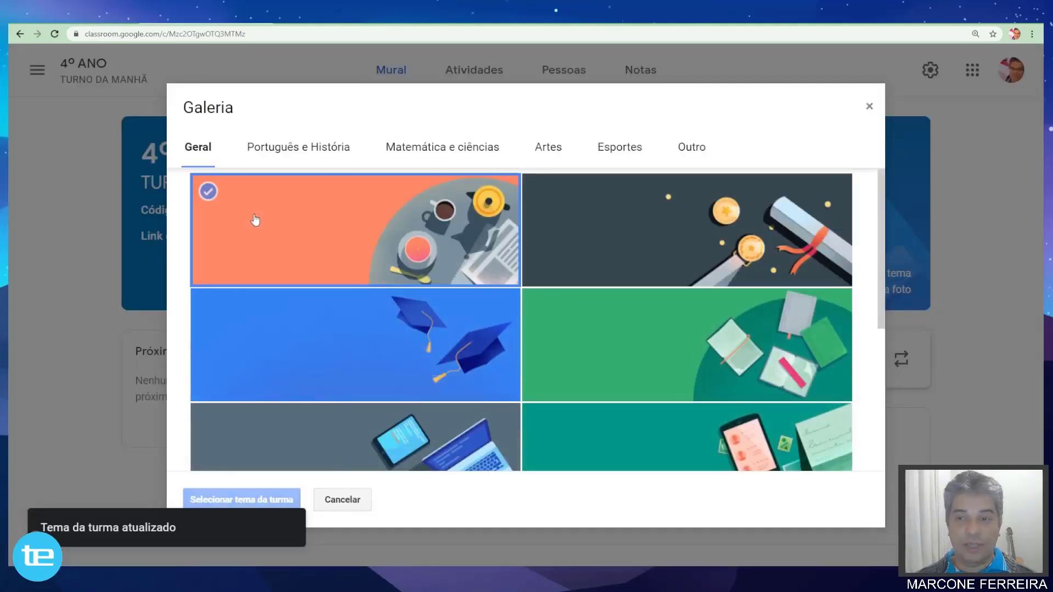
click(252, 500)
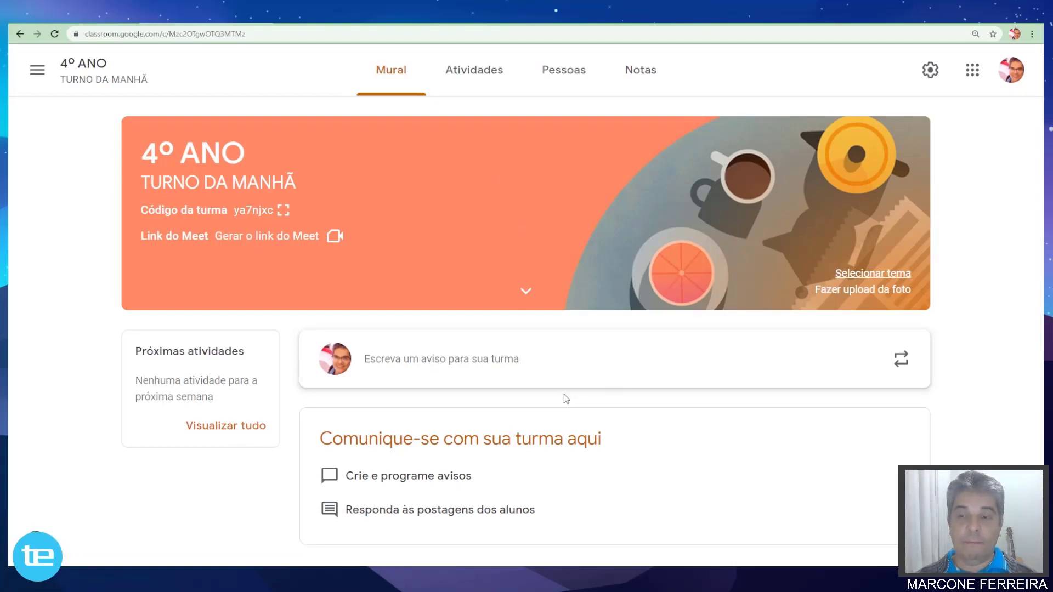
click(855, 294)
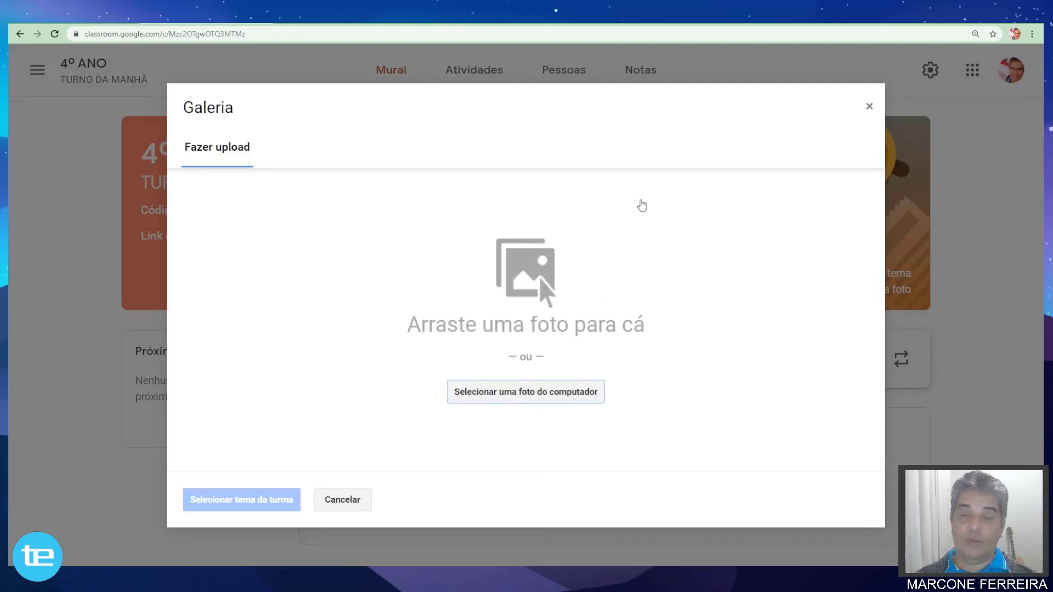
Load HOWAREYOU.jpg, frame its crop over the lettering, then cancel without applying it.
click(521, 393)
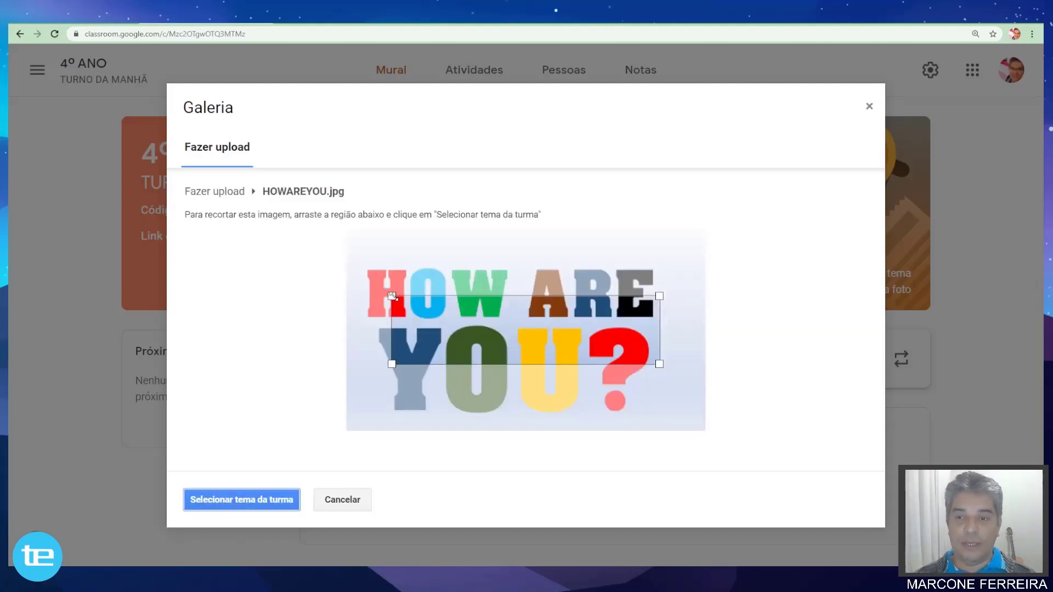
drag(391, 296, 346, 285)
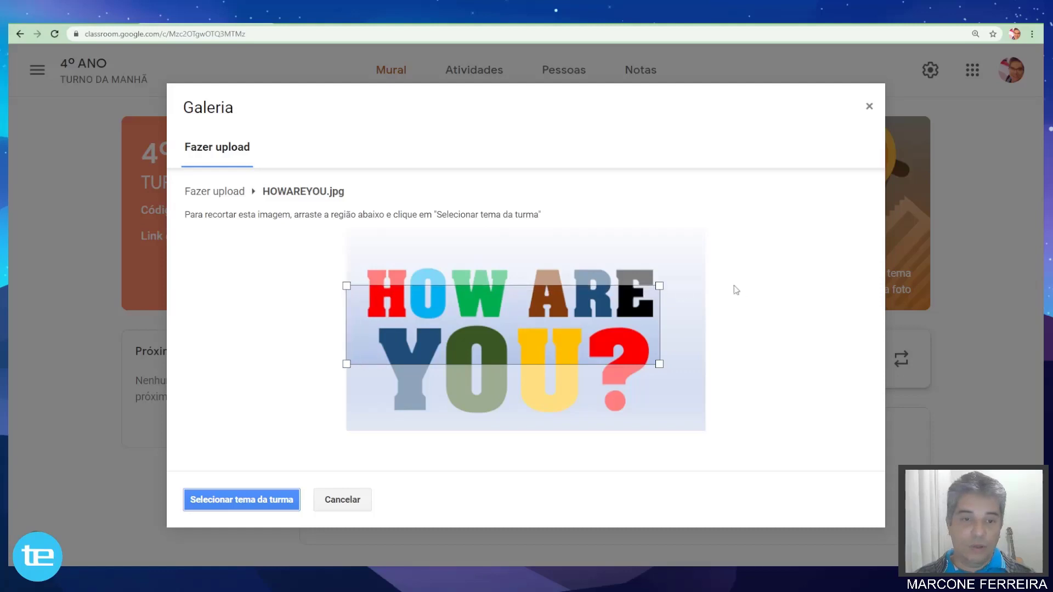
drag(659, 285, 692, 250)
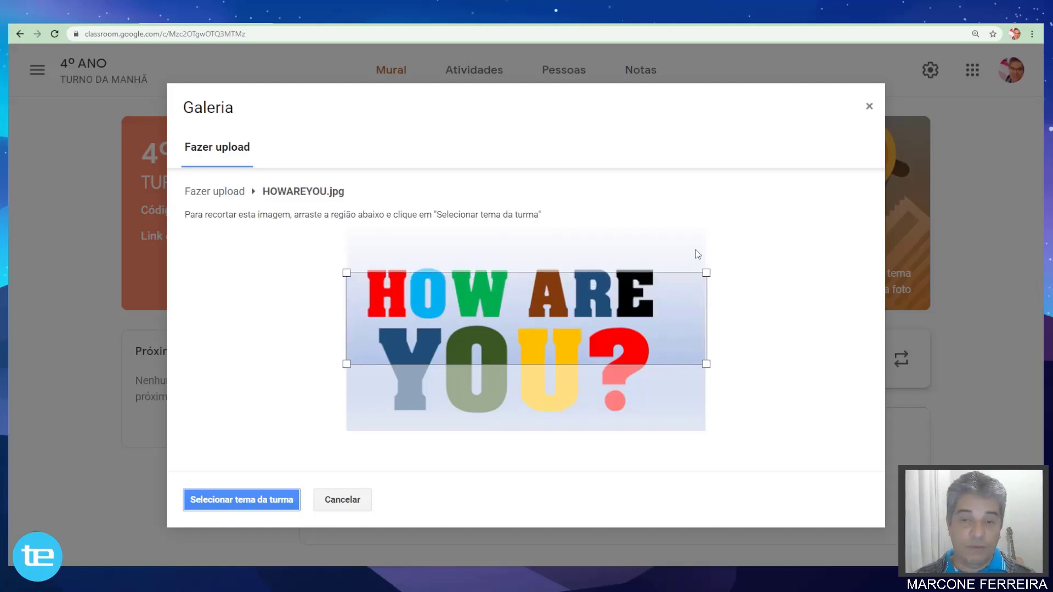
drag(593, 327, 616, 316)
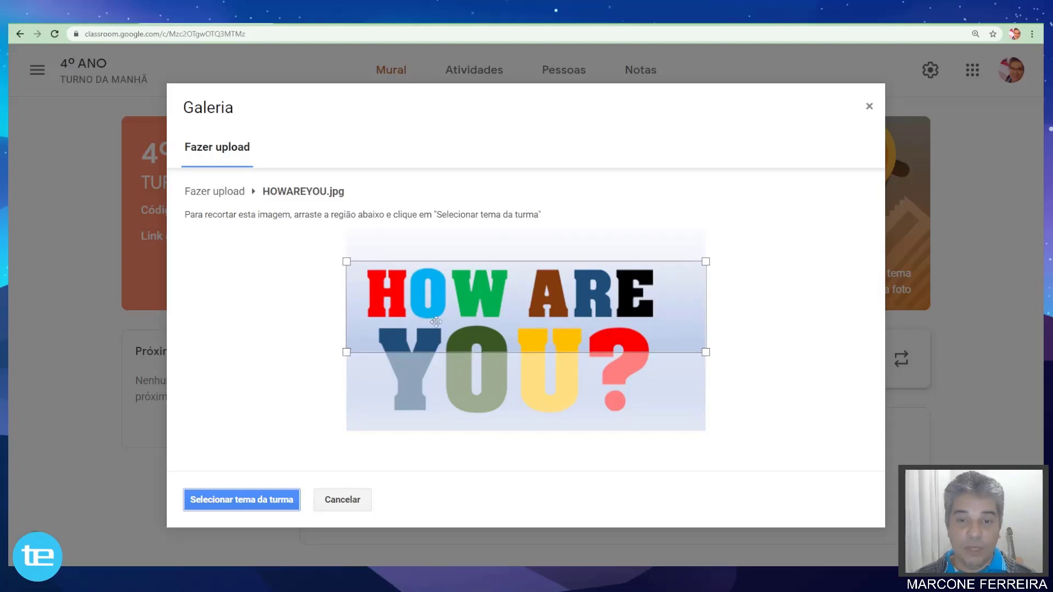
mouse_move(612, 293)
mouse_down()
mouse_move(608, 310)
mouse_move(613, 294)
mouse_up()
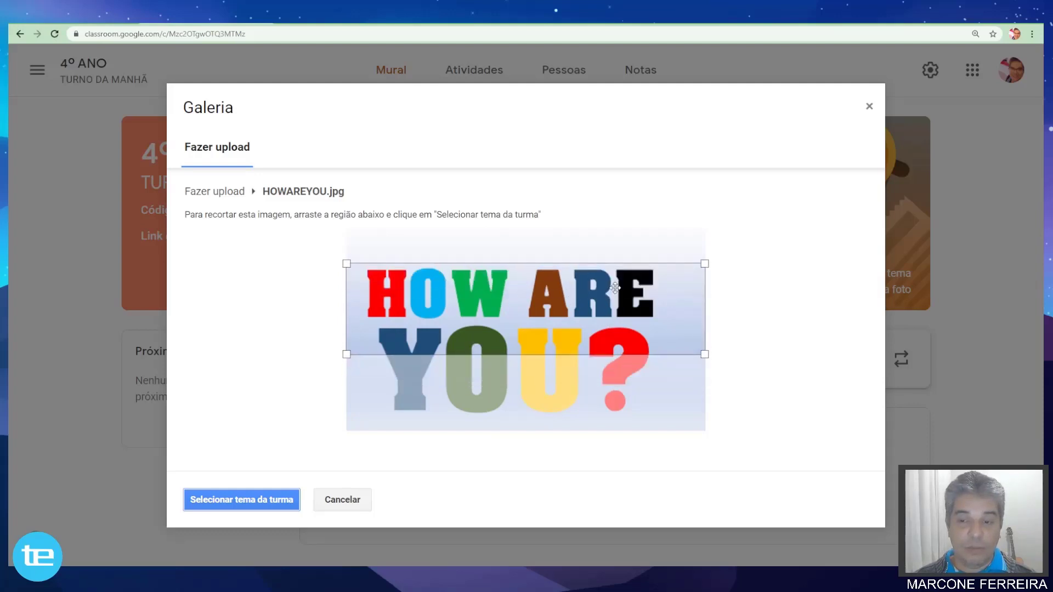
click(330, 501)
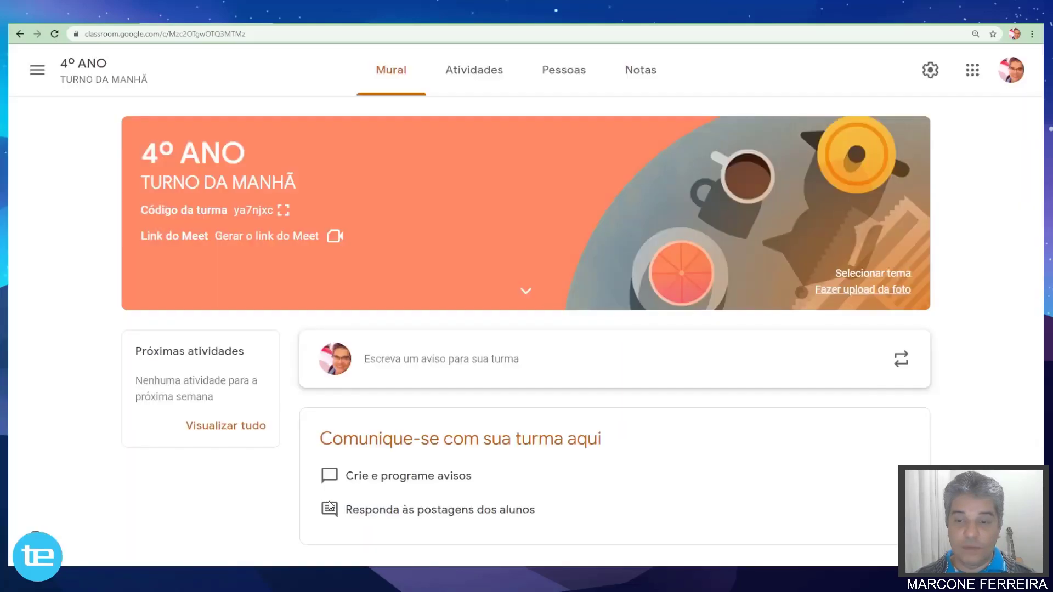
Upload 20200509_114722.jpg after the too-small warning, cropping it full-width over the sky and tree.
click(875, 292)
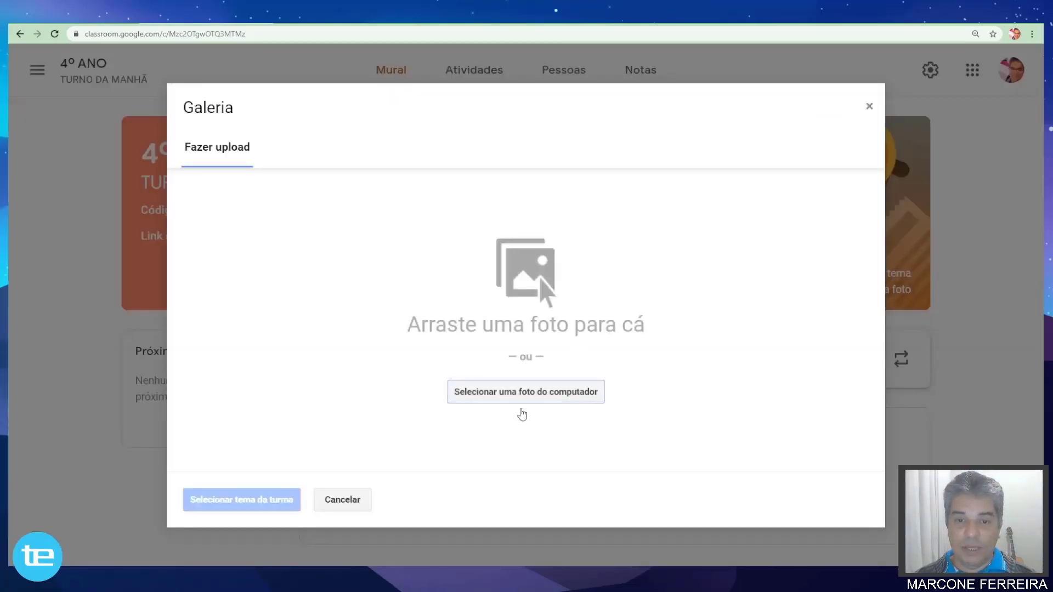
click(519, 403)
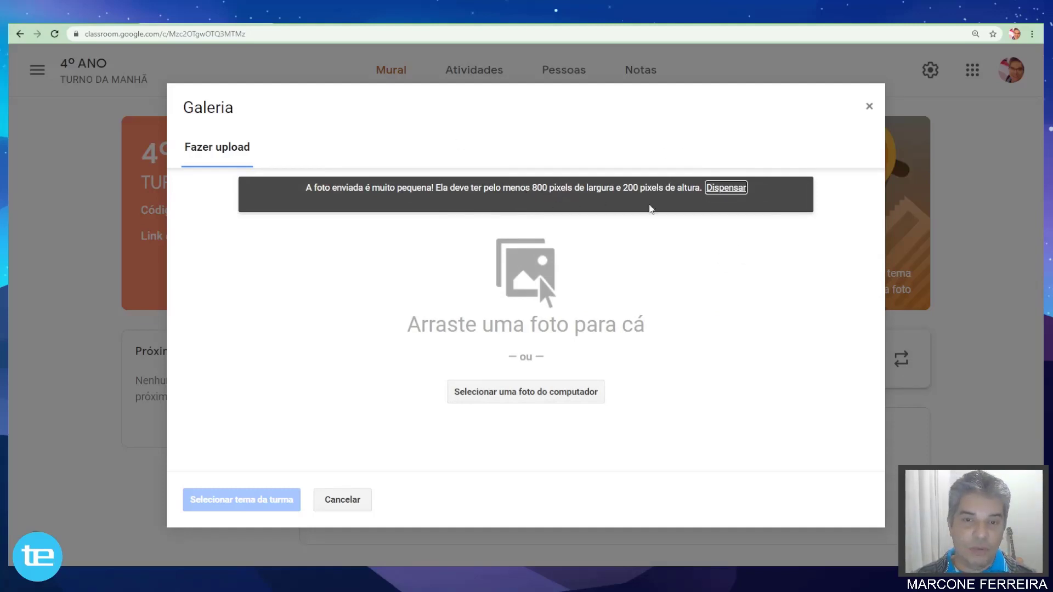
click(726, 189)
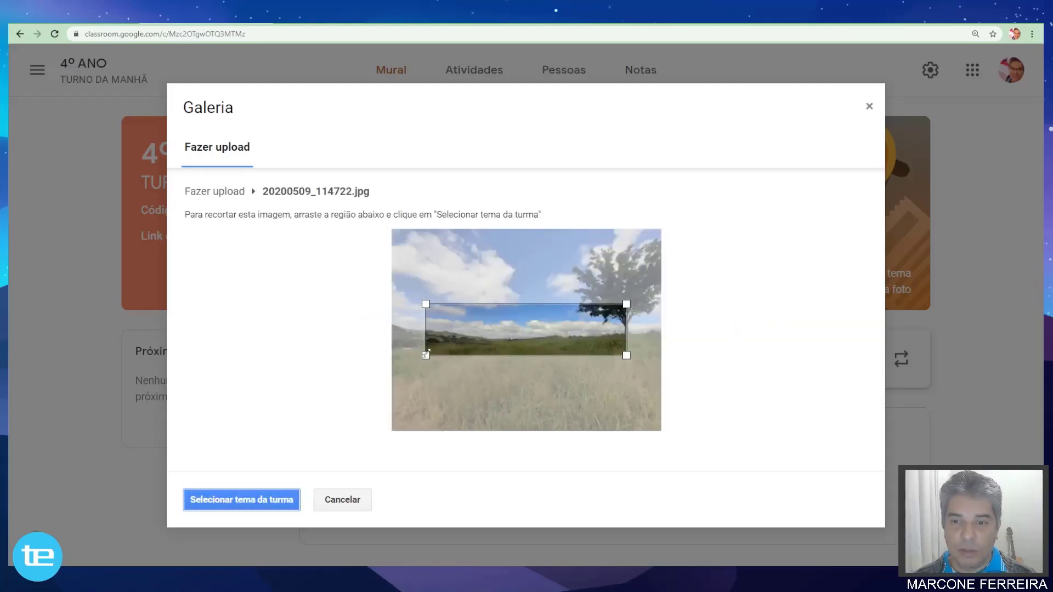
drag(425, 355, 395, 362)
drag(626, 304, 660, 289)
mouse_move(599, 334)
mouse_down()
mouse_move(608, 299)
mouse_move(607, 321)
mouse_up()
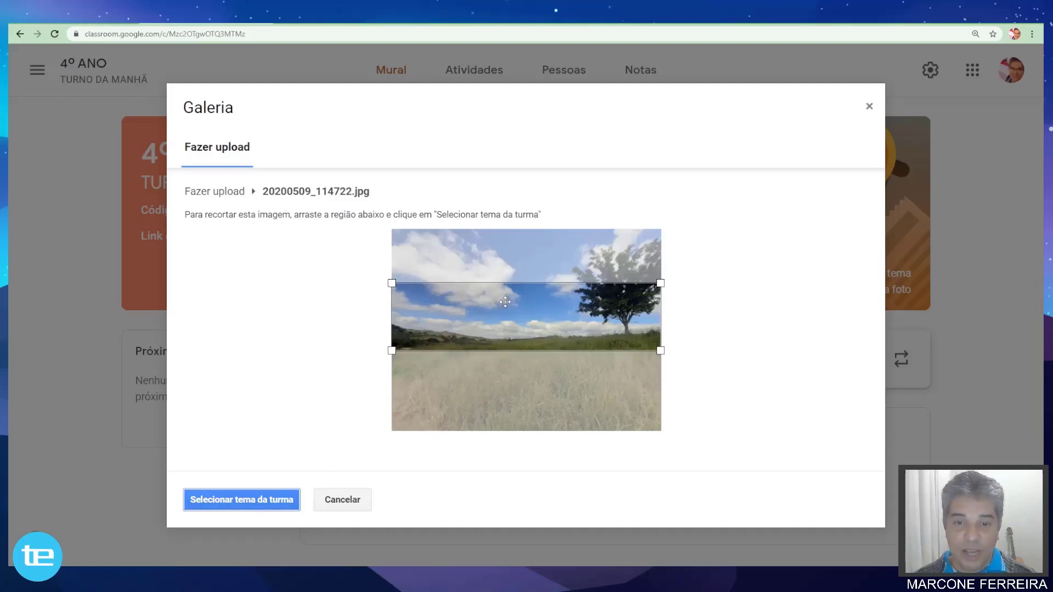
Set the cropped landscape photo as the banner and begin a new class announcement.
click(233, 501)
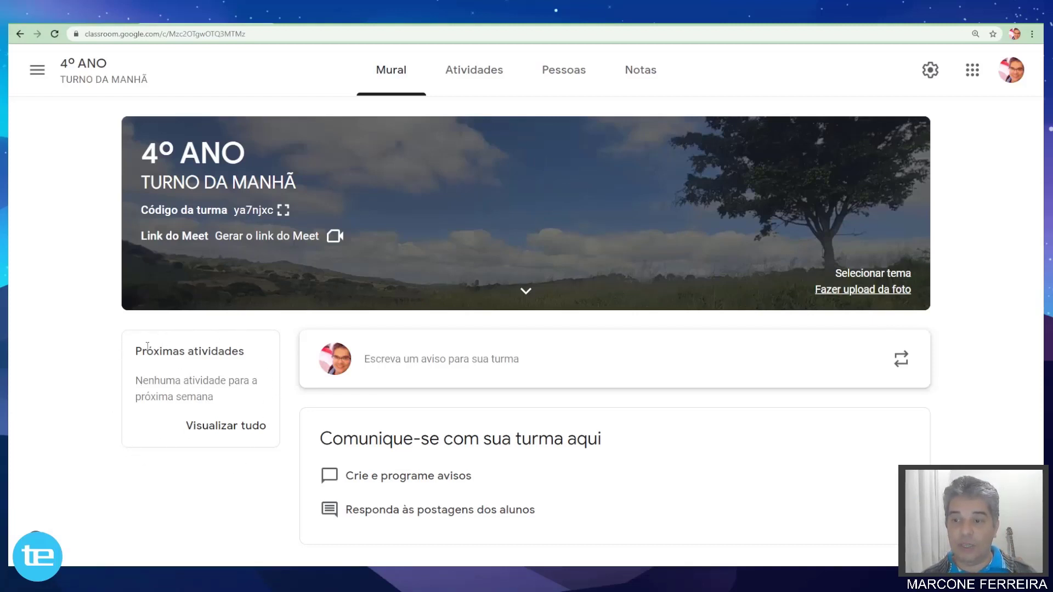
drag(137, 351, 251, 356)
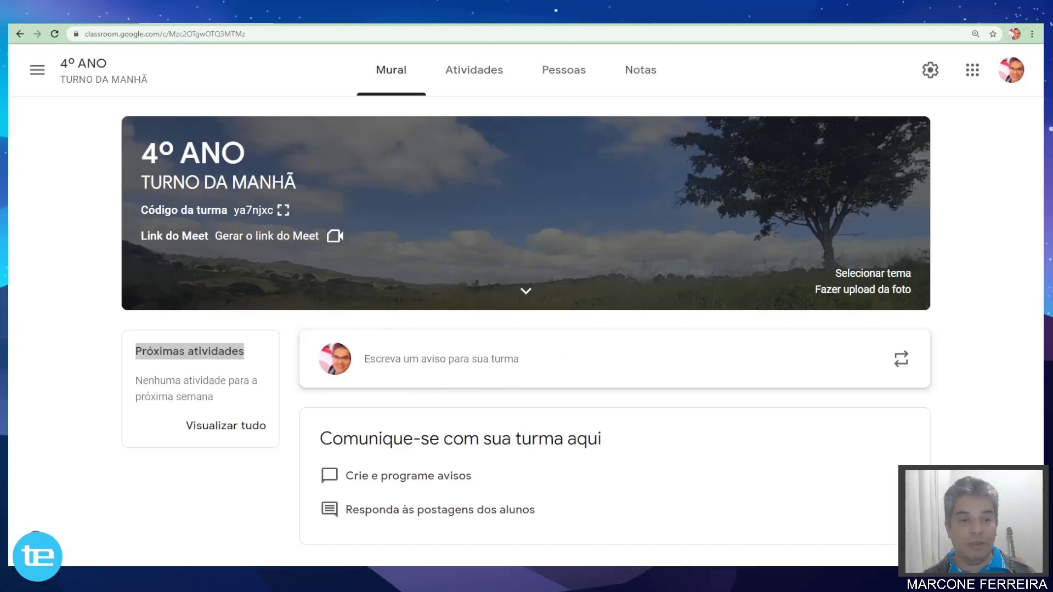
click(436, 359)
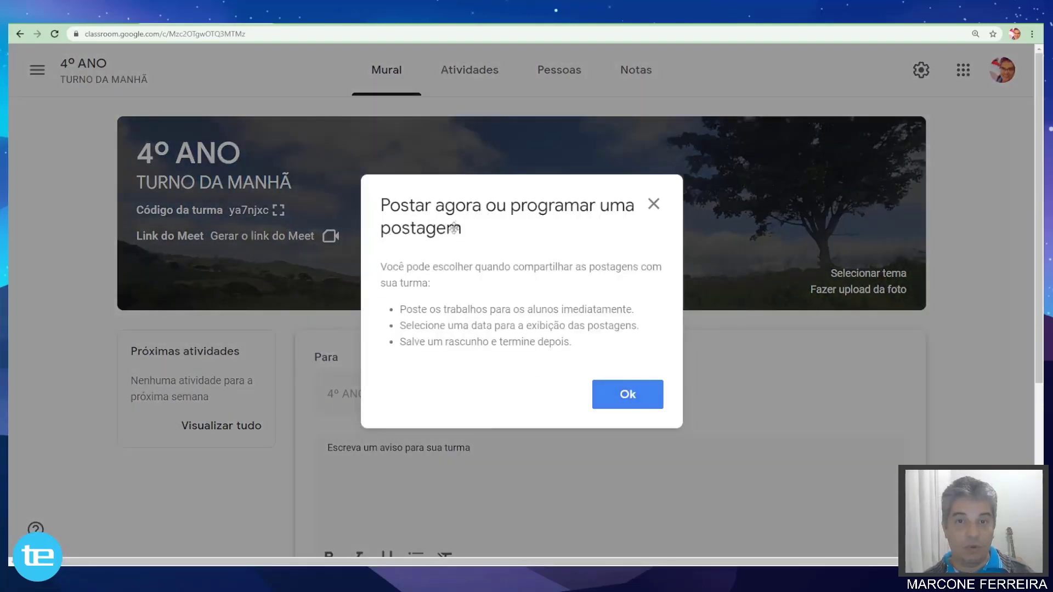
Dismiss the posting tip and keep the announcement addressed to all students of 4º ANO.
click(626, 394)
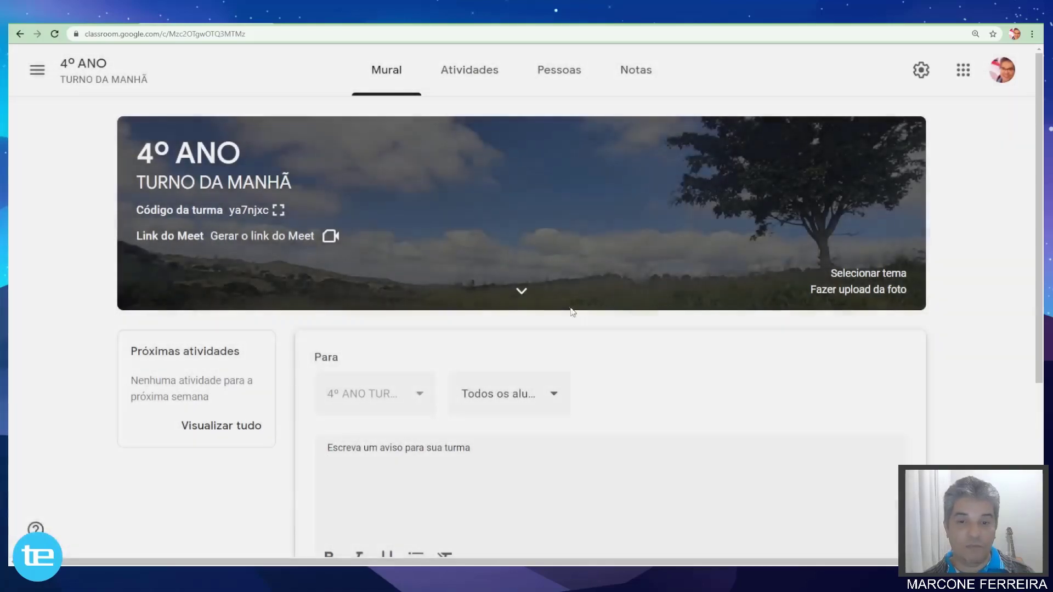
scroll(522, 278, down, 4)
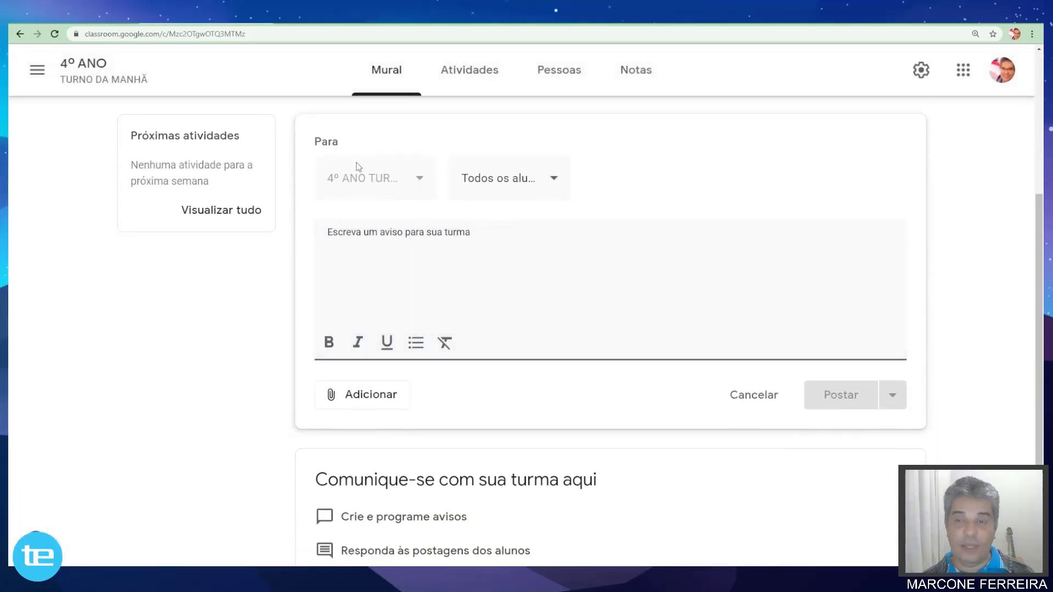
click(422, 178)
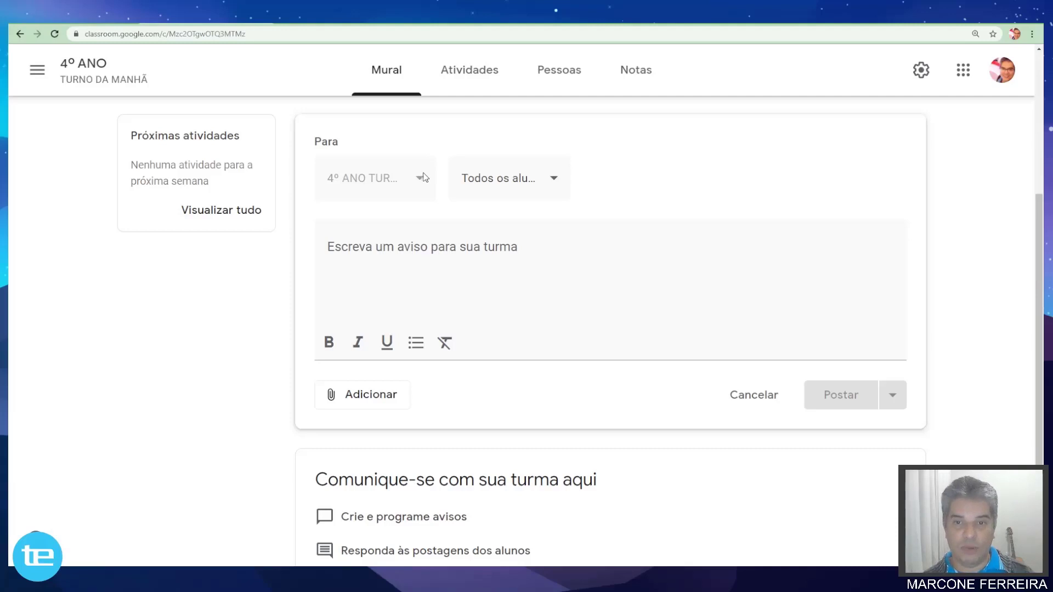
click(555, 183)
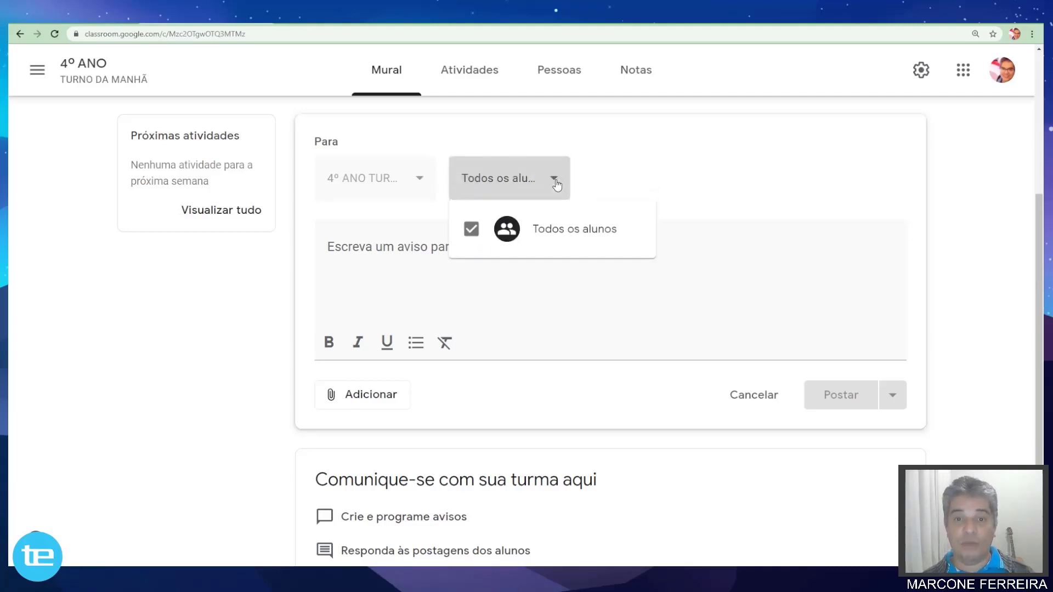
click(557, 186)
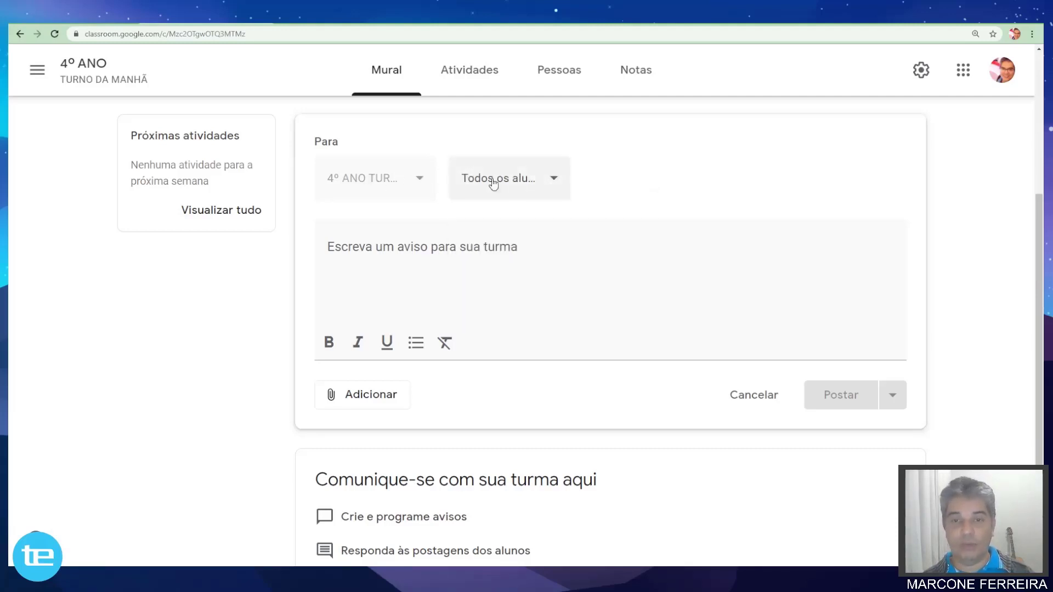
click(531, 181)
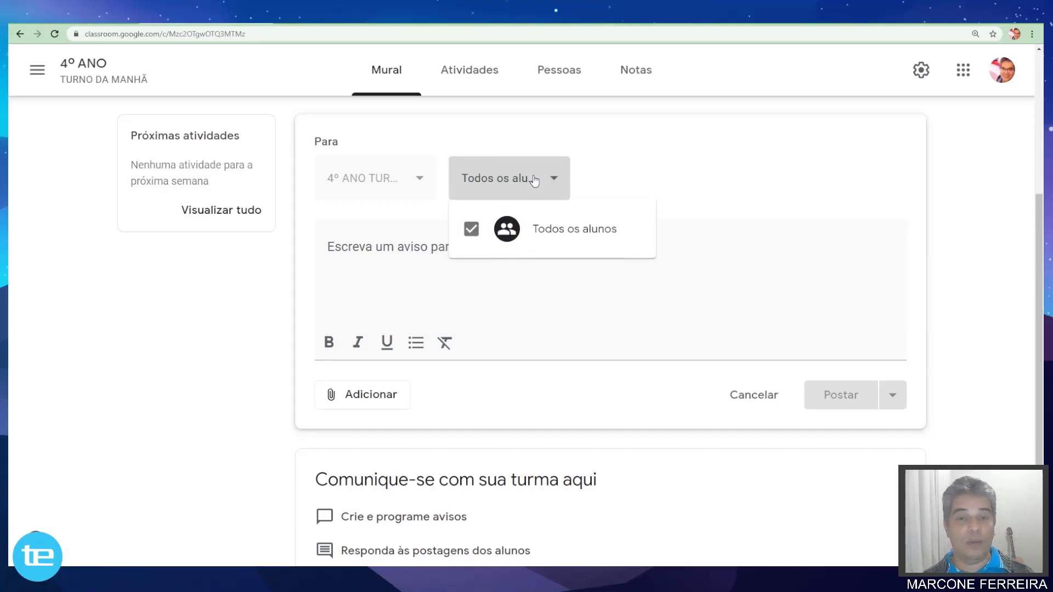
click(535, 181)
click(416, 252)
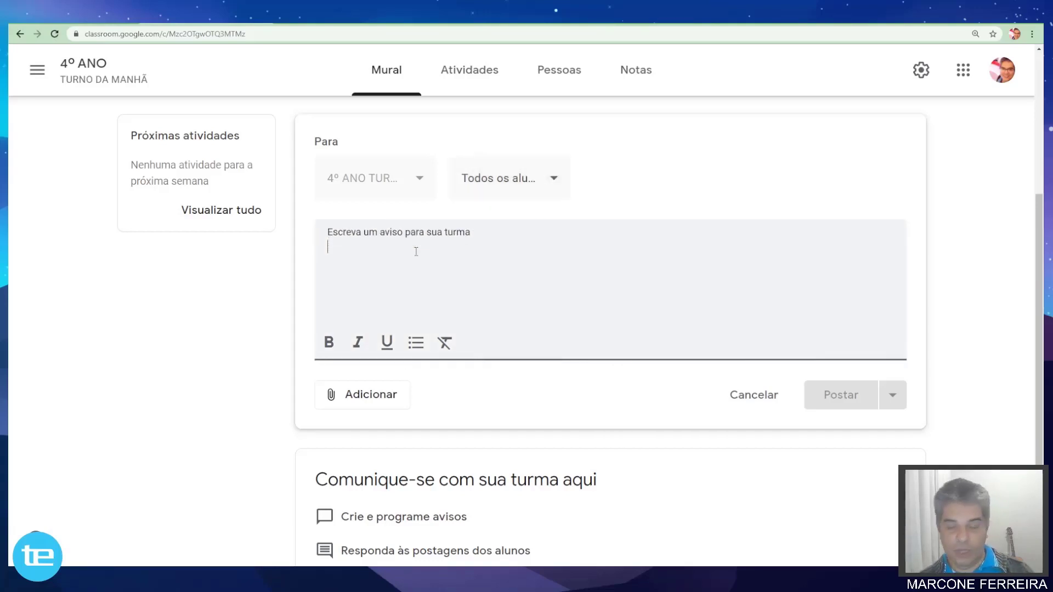
Type the announcement title 'Boas vindas ao 4º ANO'.
text(bOAS)
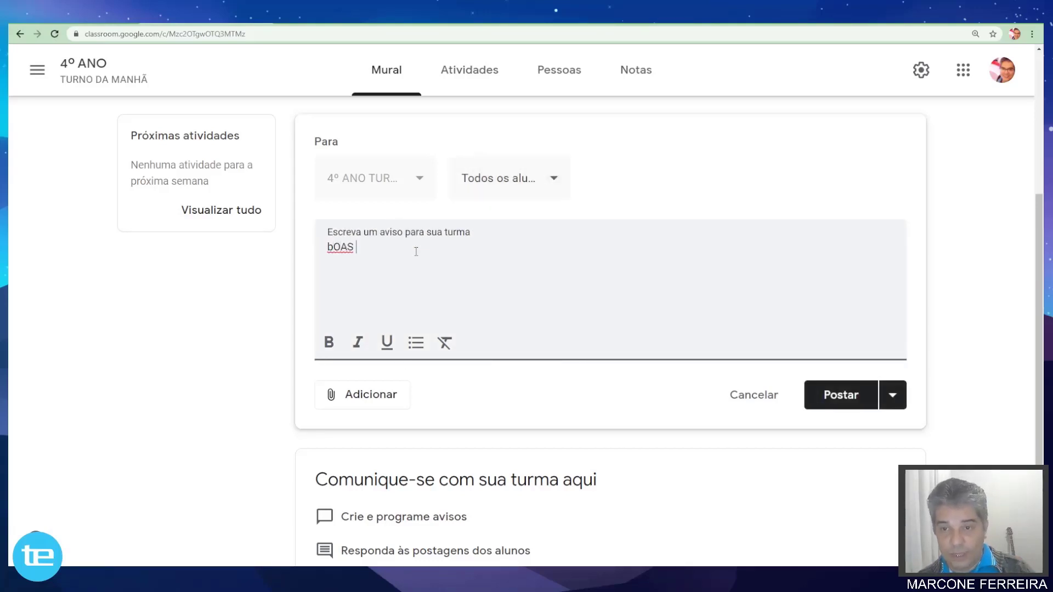
key(BackSpace)
key(BackSpace)
key(BackSpace)
text(Bosas)
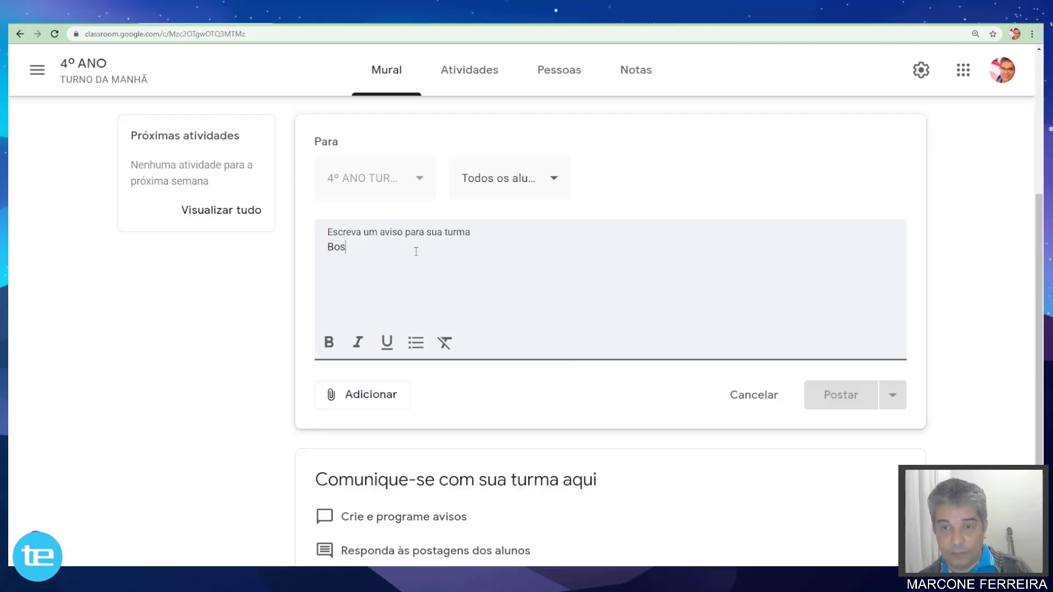
key(BackSpace)
key(BackSpace)
key(BackSpace)
key(BackSpace)
text(as v)
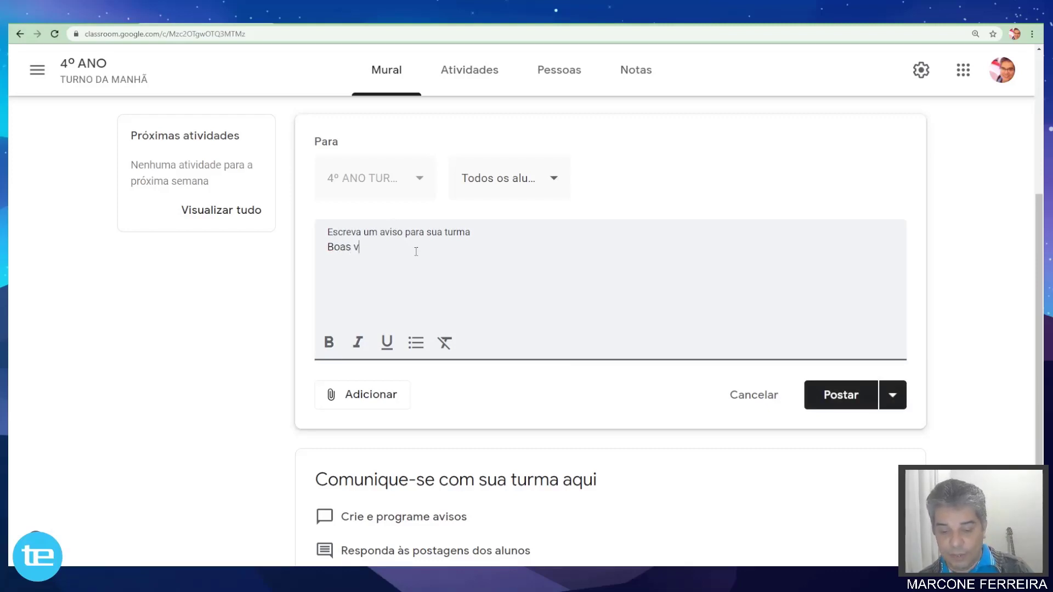
text(indas ao curso do)
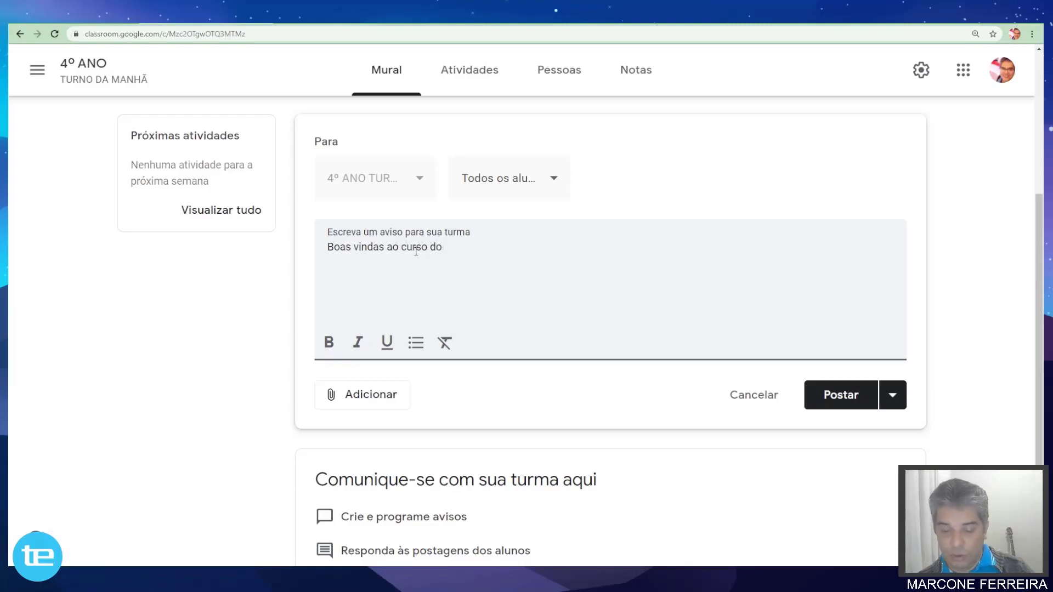
key(BackSpace)
key(BackSpace)
key(BackSpace)
key(BackSpace)
key(BackSpace)
key(BackSpace)
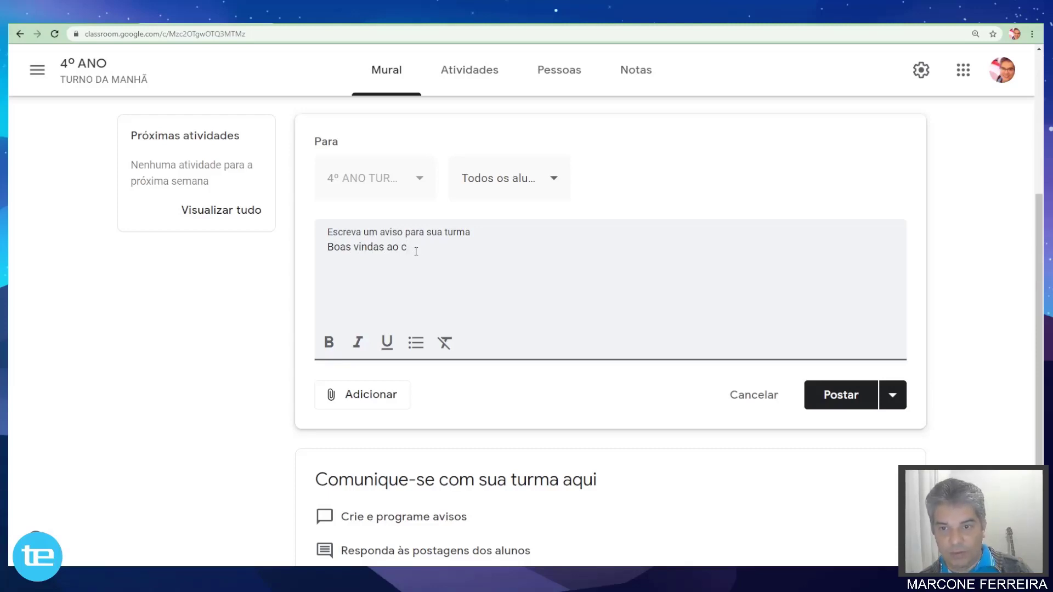
text(4º ANO)
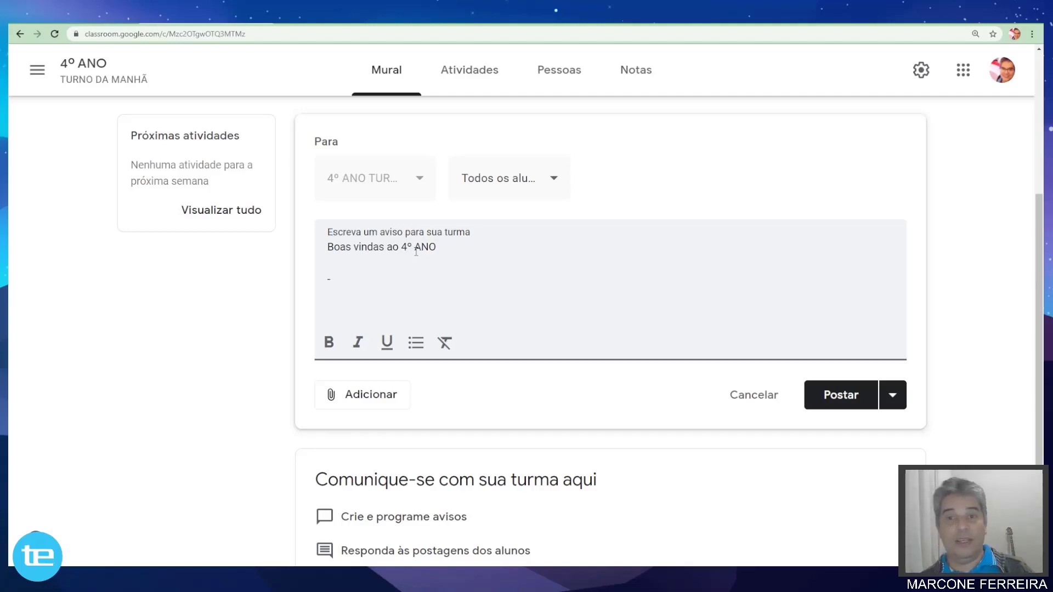
Add the lines 'TÓPICO 1' and '- TÓPICO 2', then select the welcome line.
text(T)
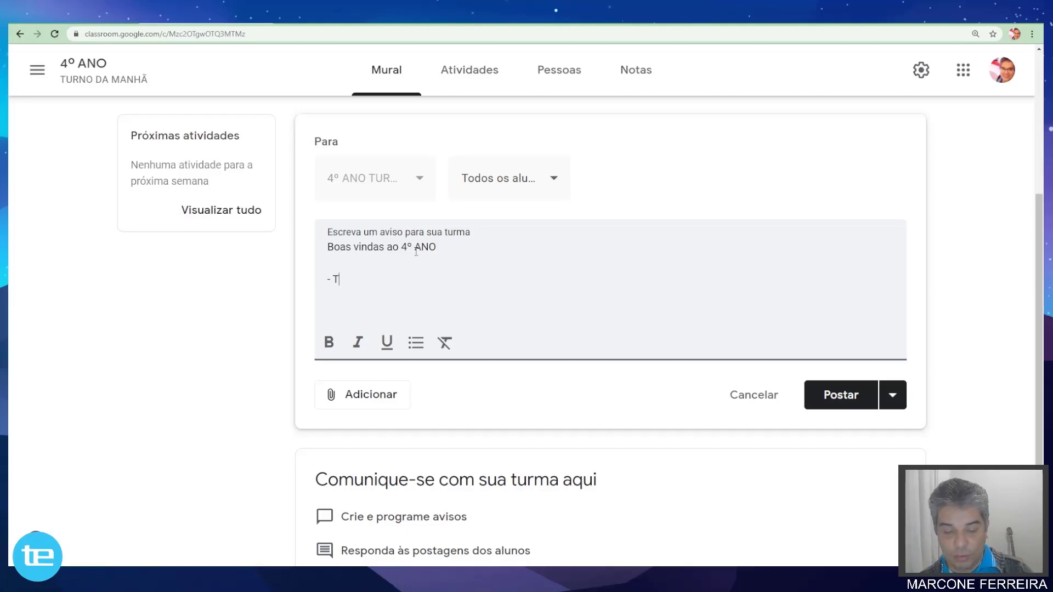
text(ÓPICO 1)
key(Return)
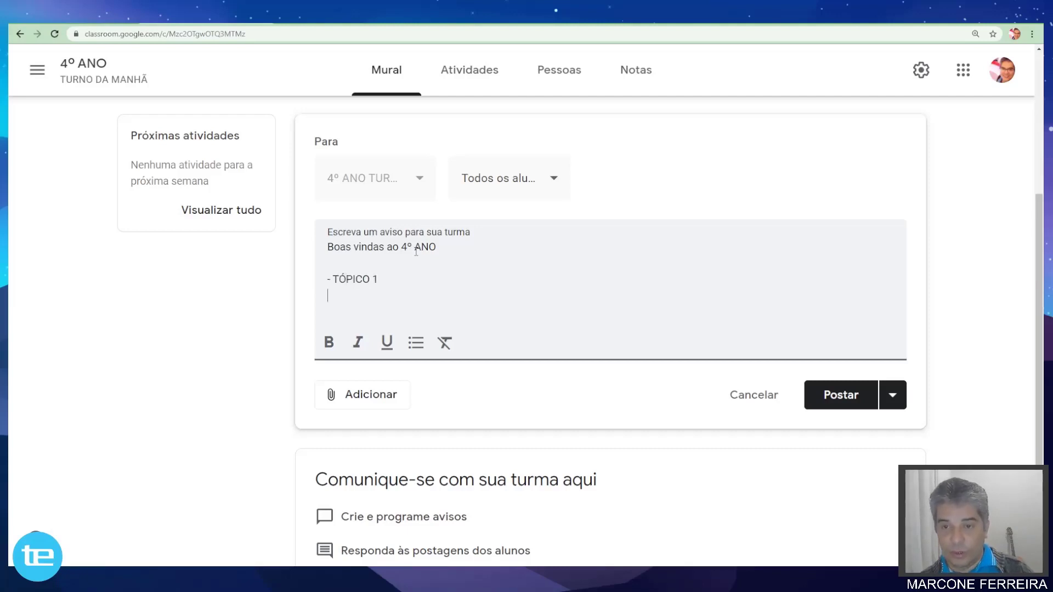
text(- TÓP)
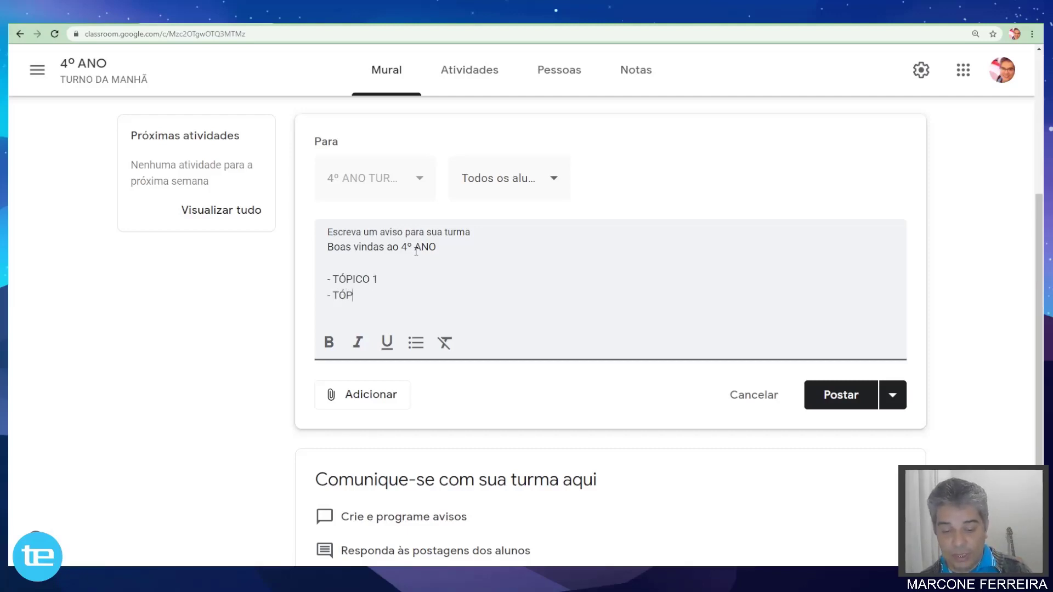
text(ICO 2)
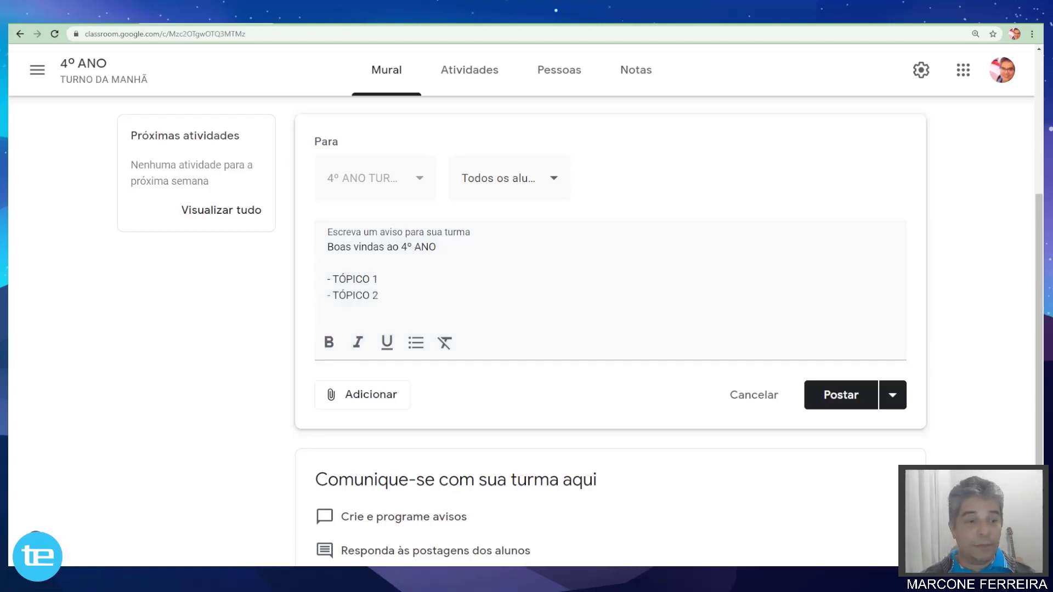
click(336, 223)
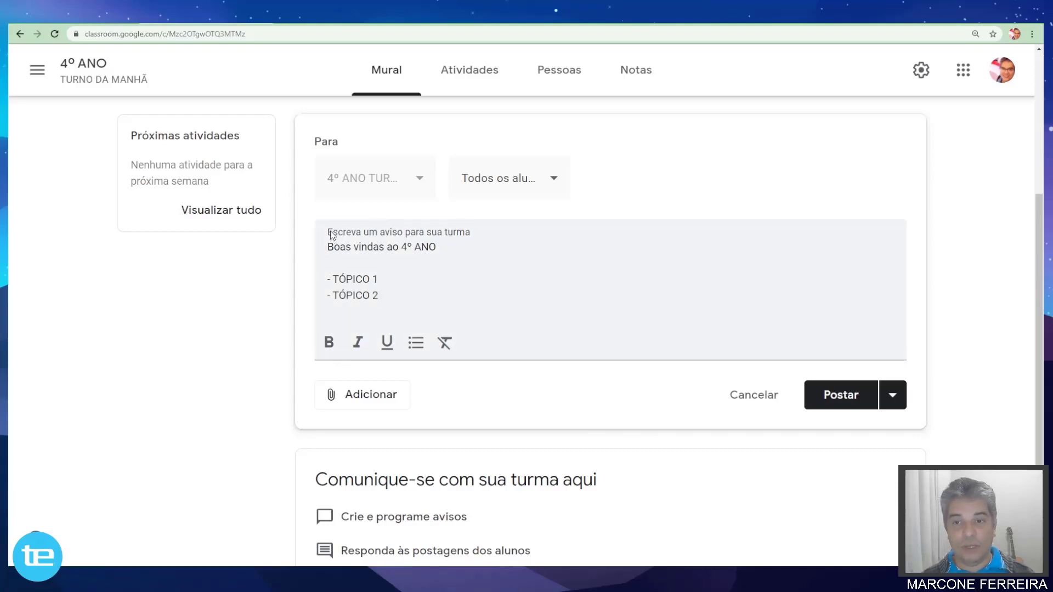
click(352, 252)
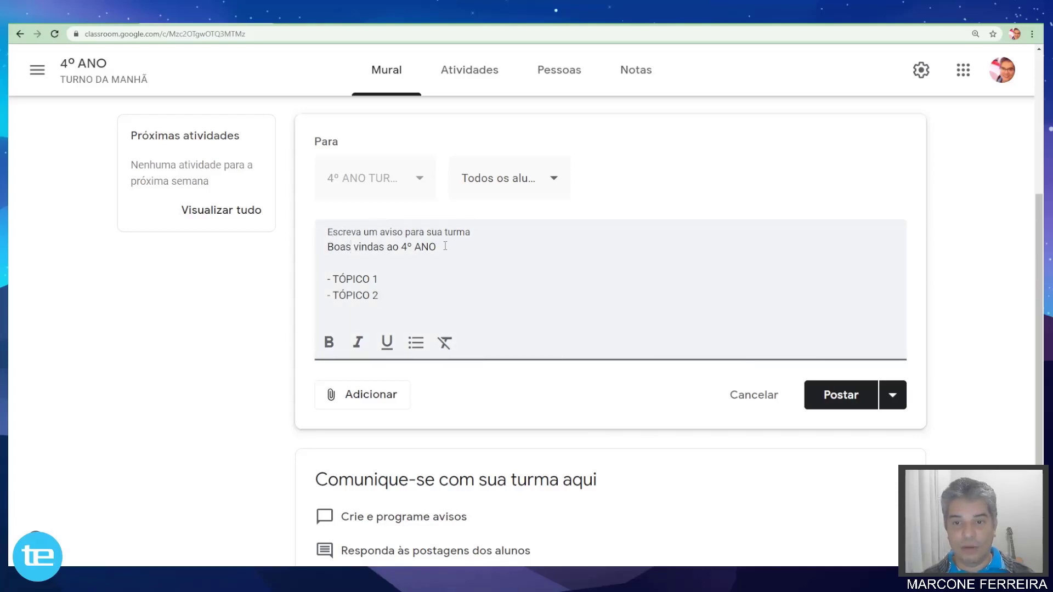
drag(437, 247, 329, 247)
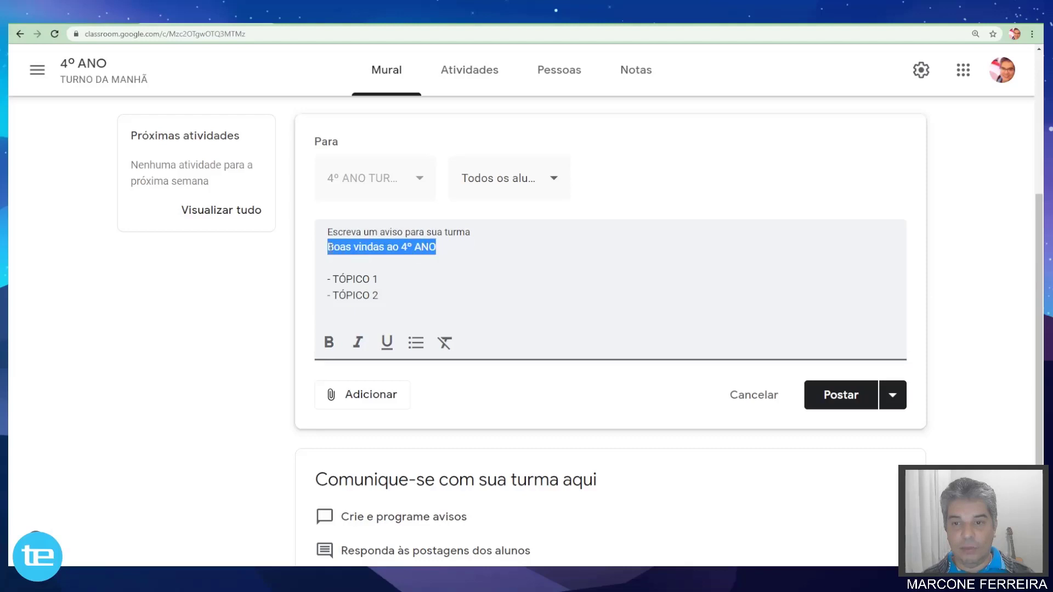
Make the welcome line bold and italicise TÓPICO 1.
click(328, 342)
click(354, 276)
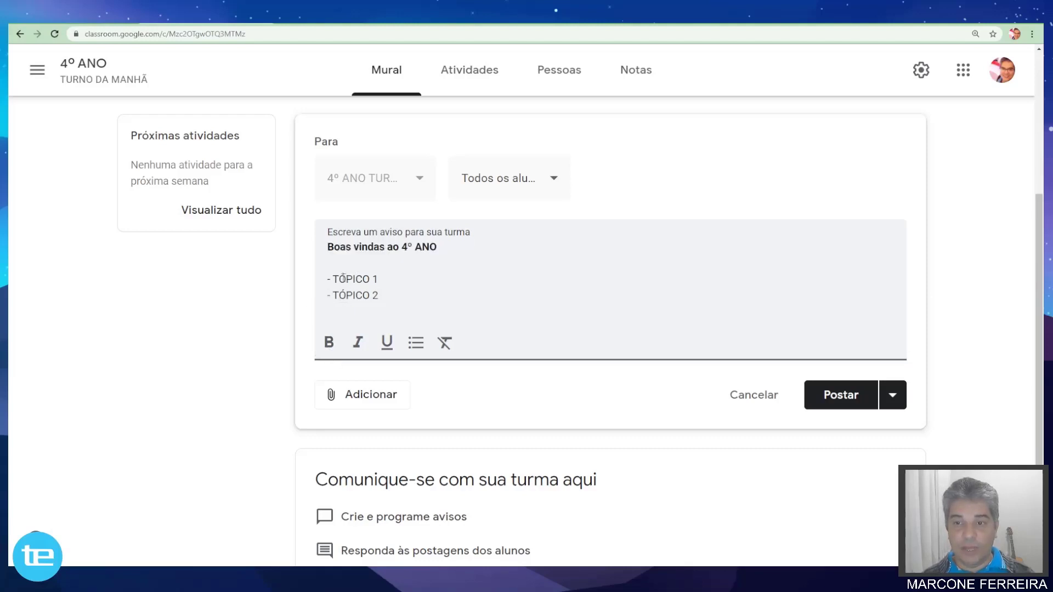
drag(335, 279, 386, 279)
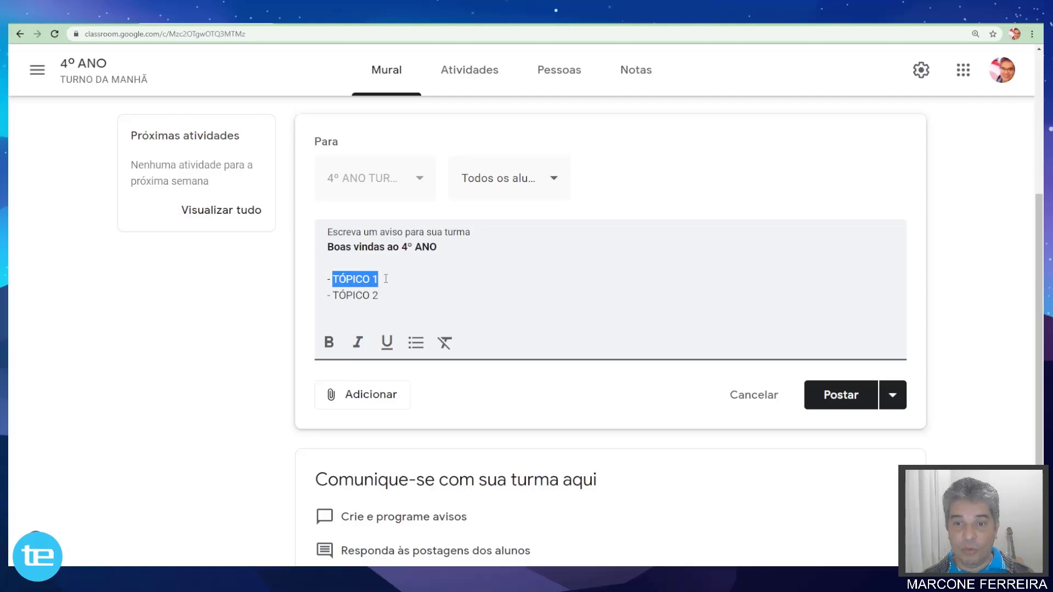
click(357, 342)
click(343, 296)
Underline TÓPICO 2 and turn both topic lines into a bulleted list.
drag(334, 296, 380, 296)
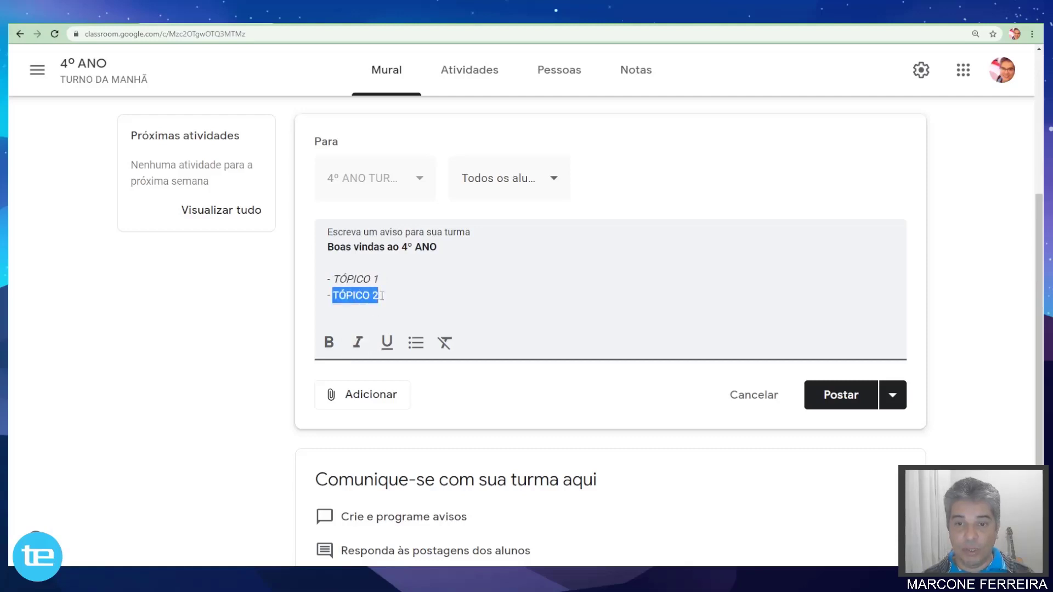
click(387, 342)
click(377, 279)
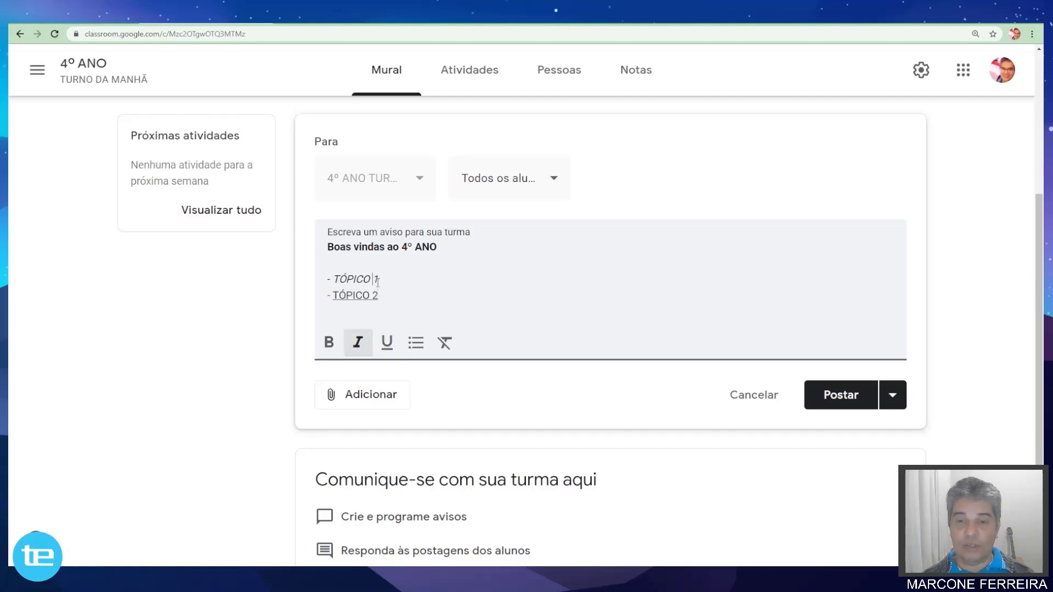
drag(380, 296, 323, 278)
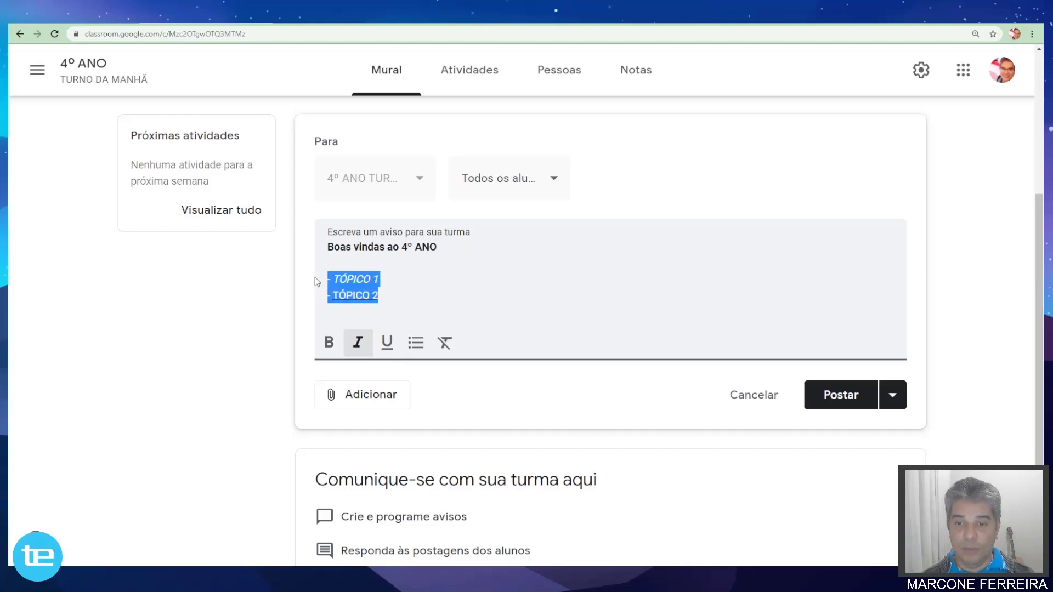
click(415, 345)
click(445, 301)
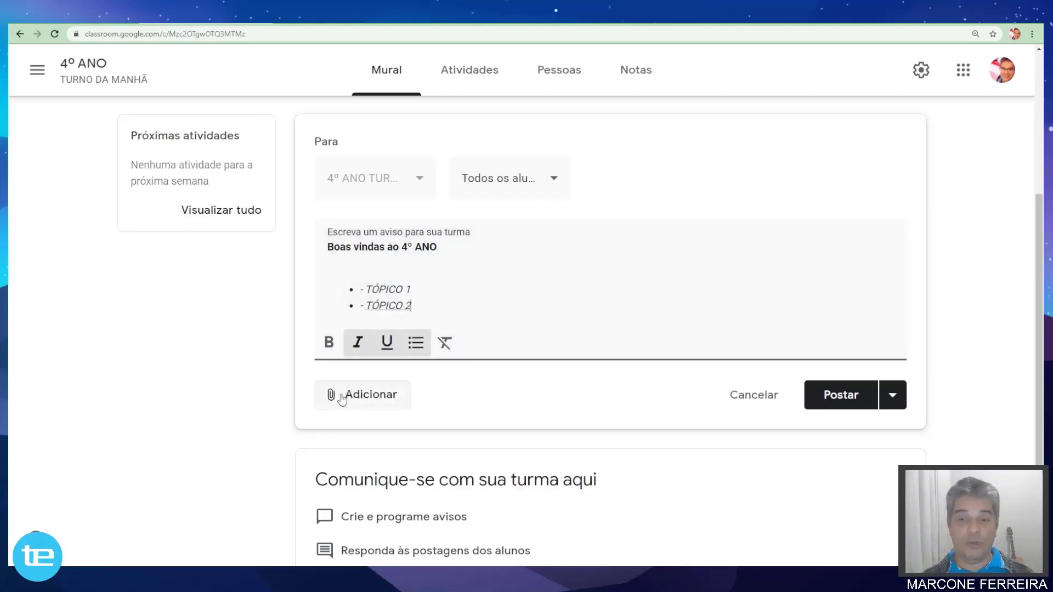
scroll(356, 409, down, 1)
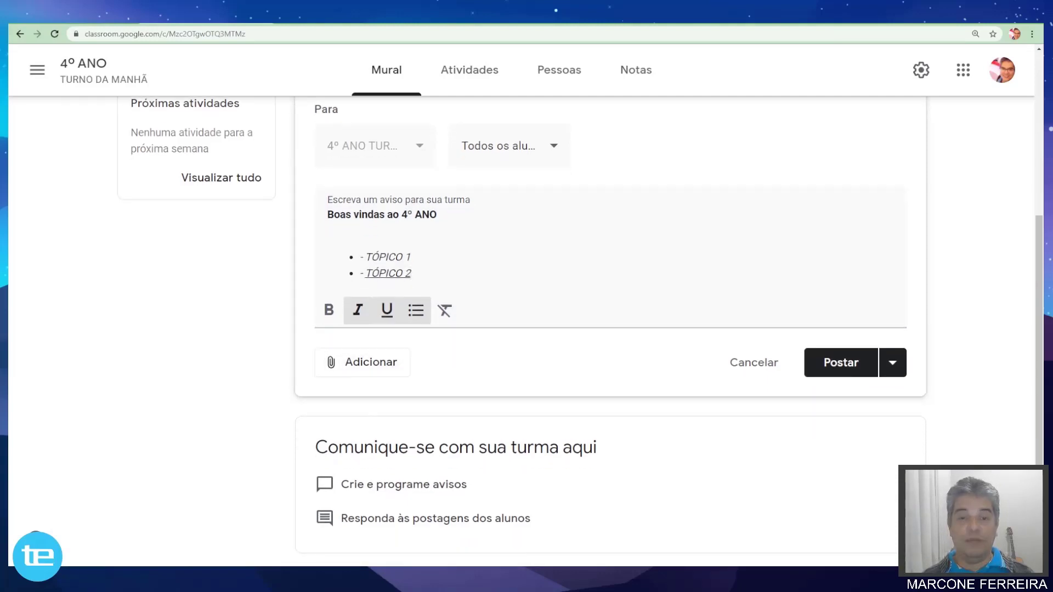
click(335, 364)
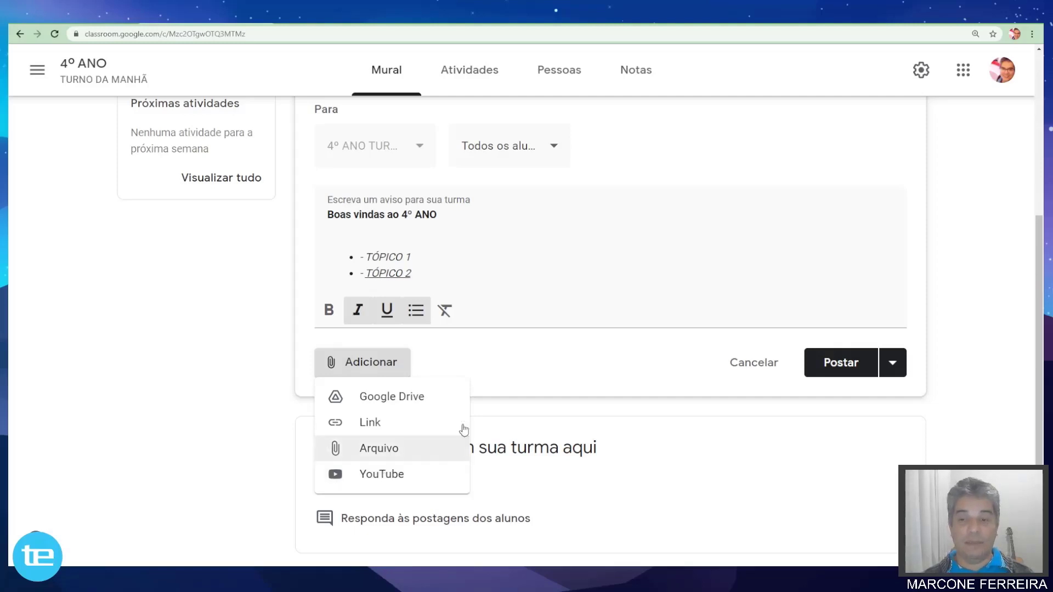
click(447, 354)
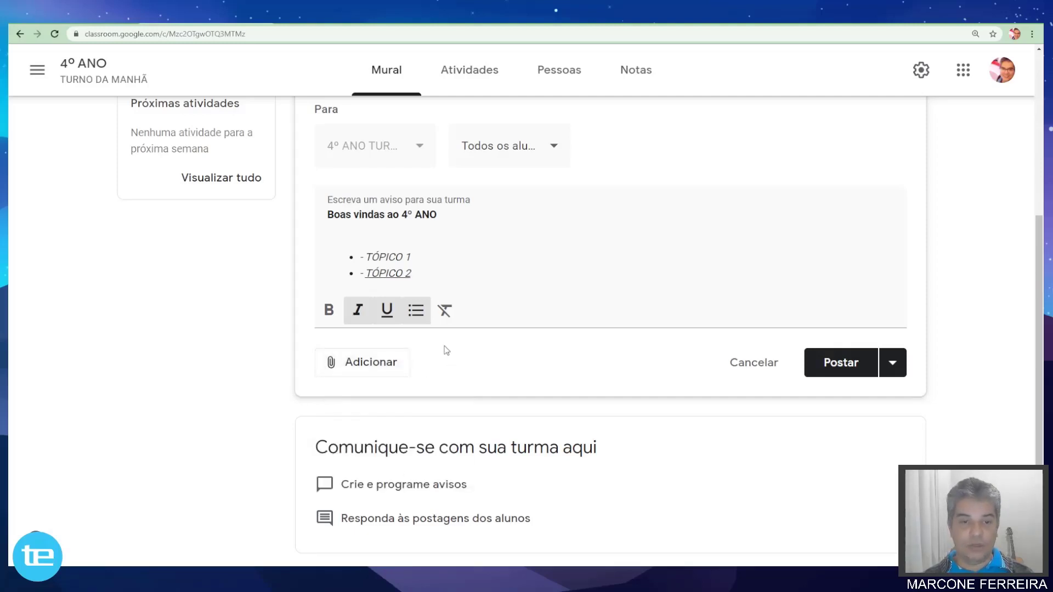
scroll(615, 329, up, 1)
scroll(653, 335, down, 1)
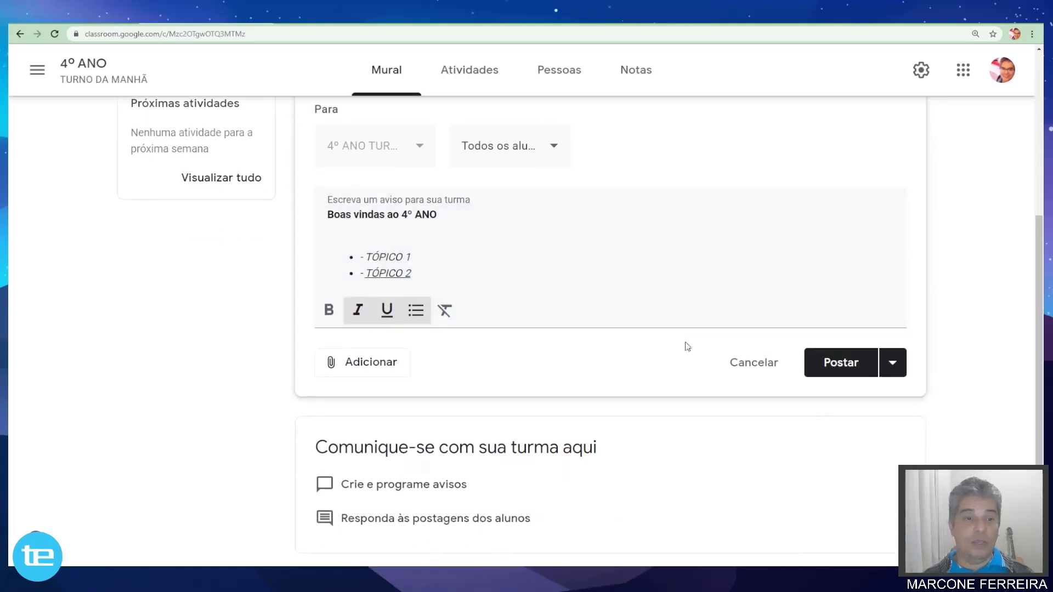
scroll(840, 370, up, 1)
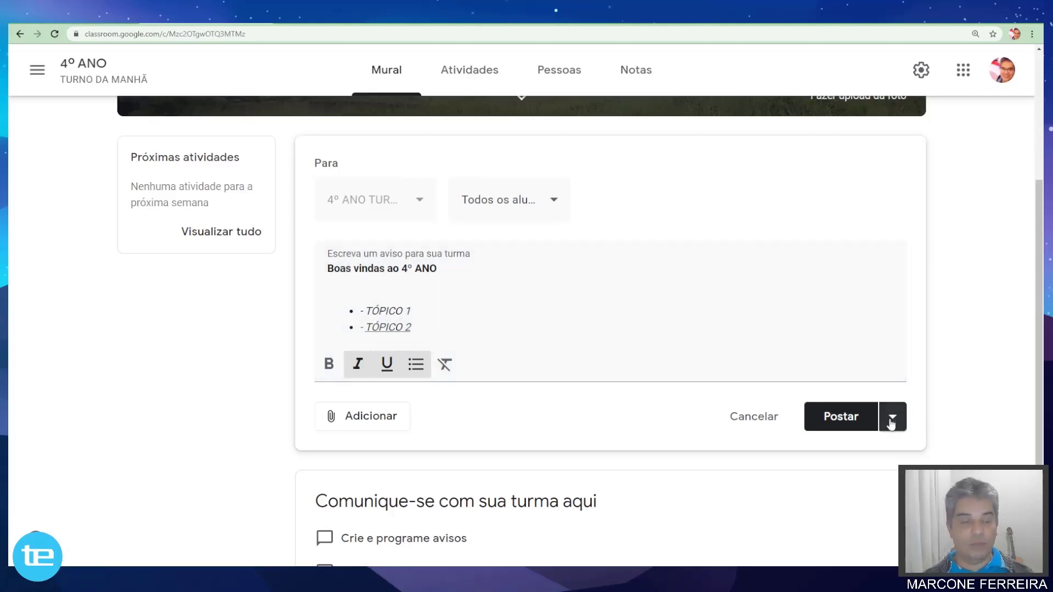
Try scheduling the announcement for 4 Aug 2021 at 08:00, then cancel and show the Postar options.
click(891, 423)
scroll(840, 374, down, 1)
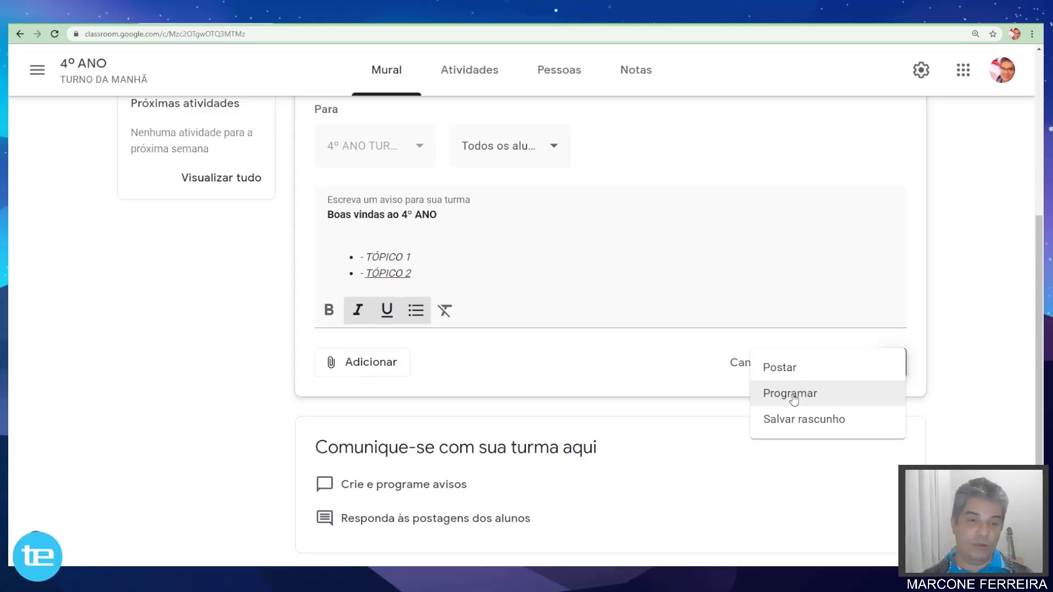
click(792, 393)
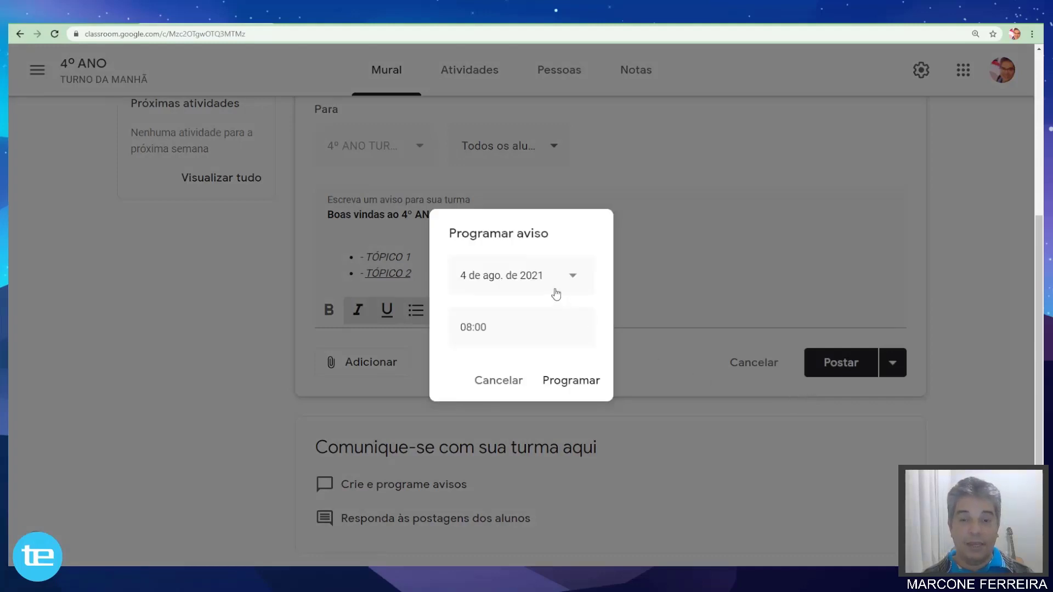
click(573, 278)
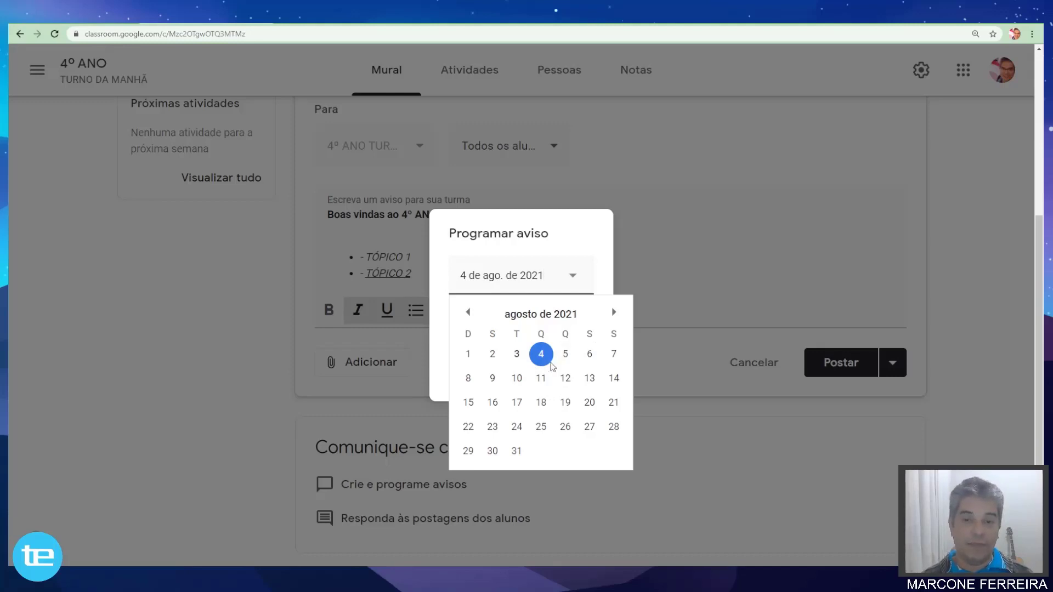
click(542, 356)
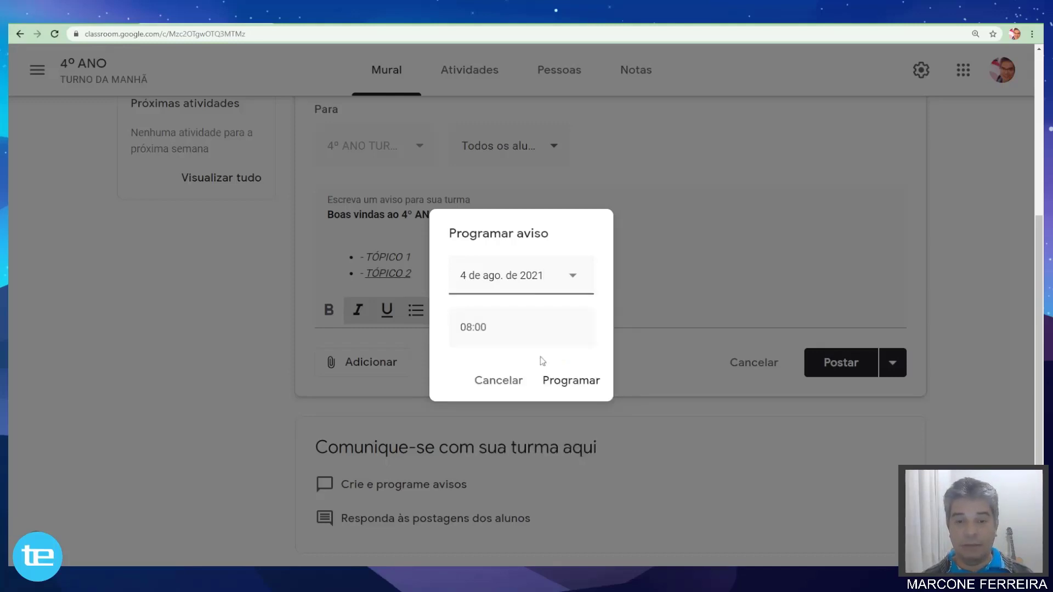
click(477, 328)
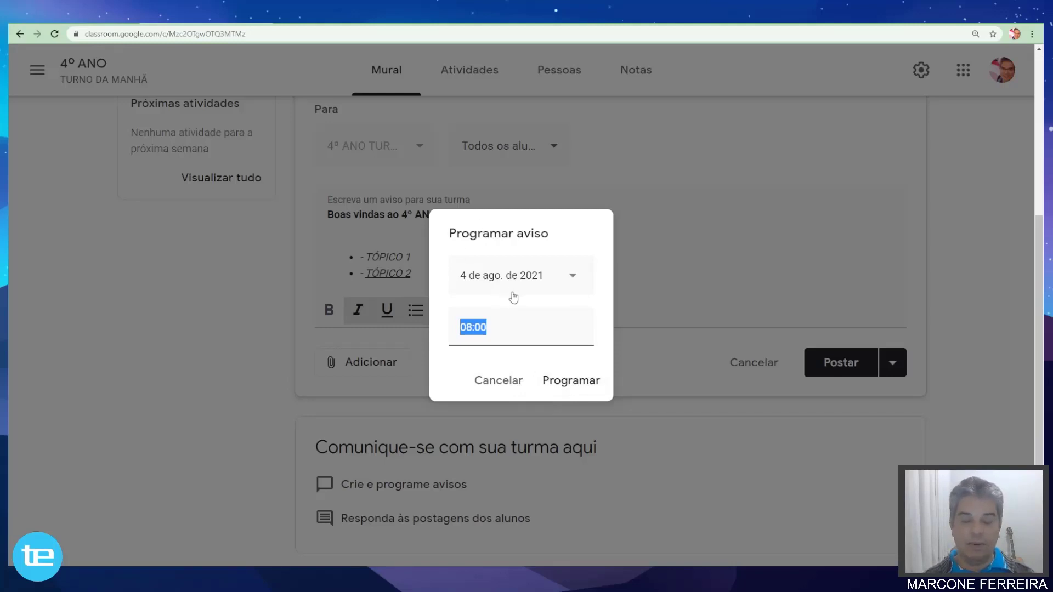
click(507, 383)
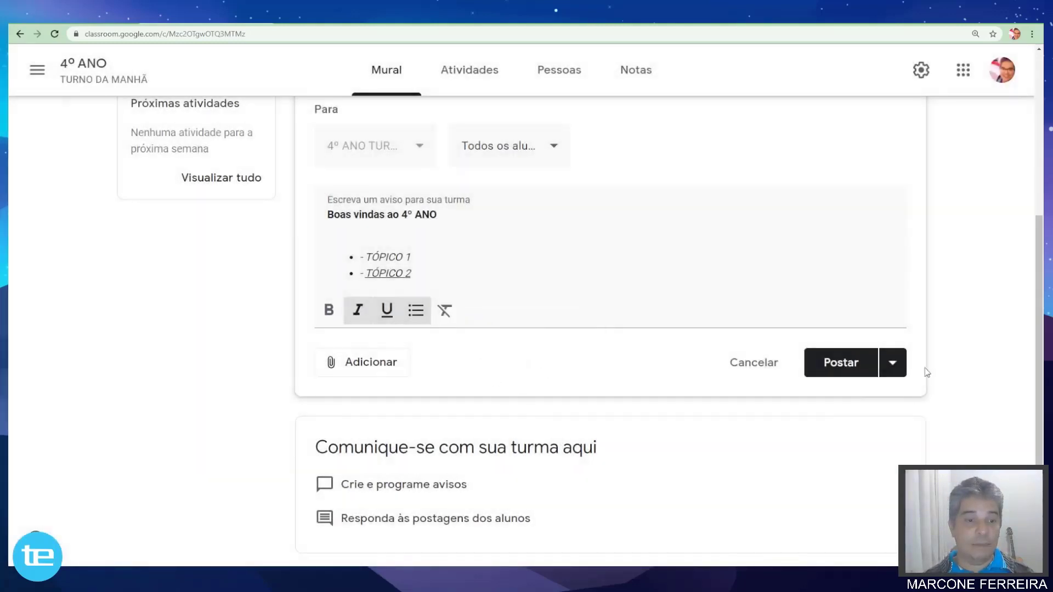
click(892, 363)
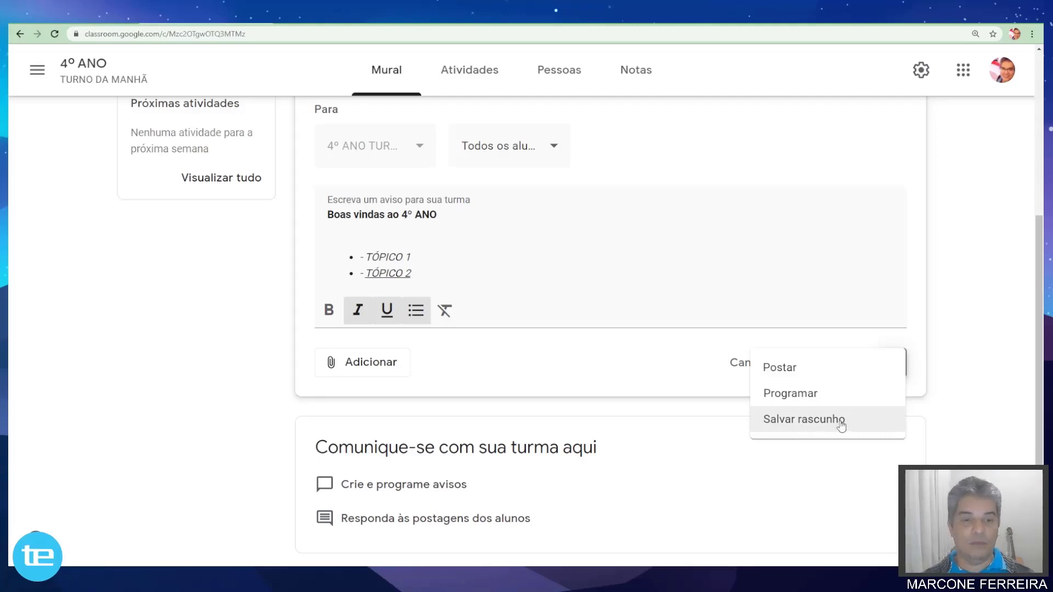
Post the 'Boas vindas ao 4º ANO' announcement immediately to the class stream.
click(778, 371)
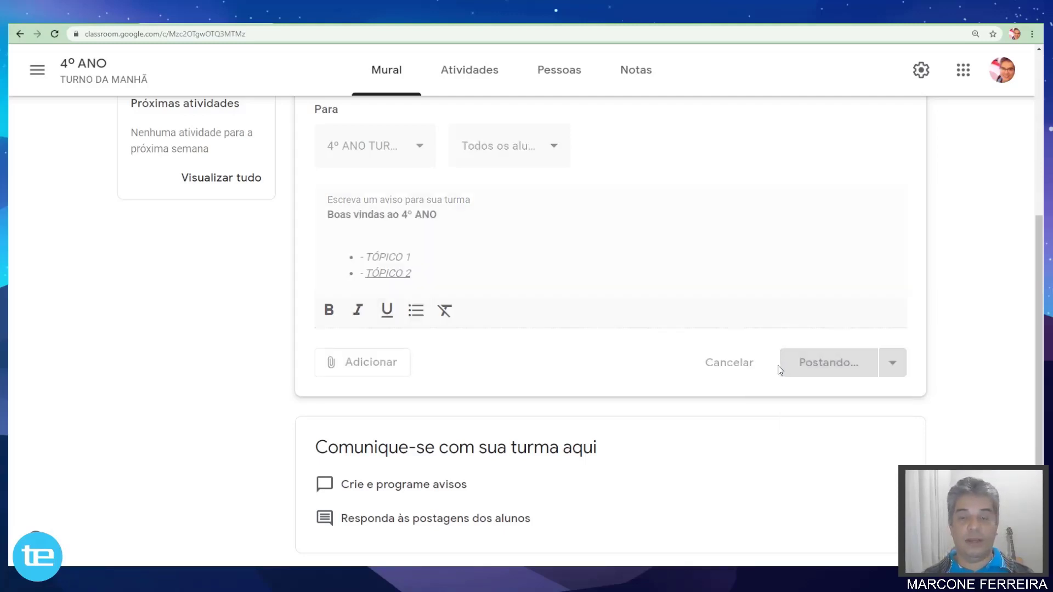
scroll(700, 342, down, 2)
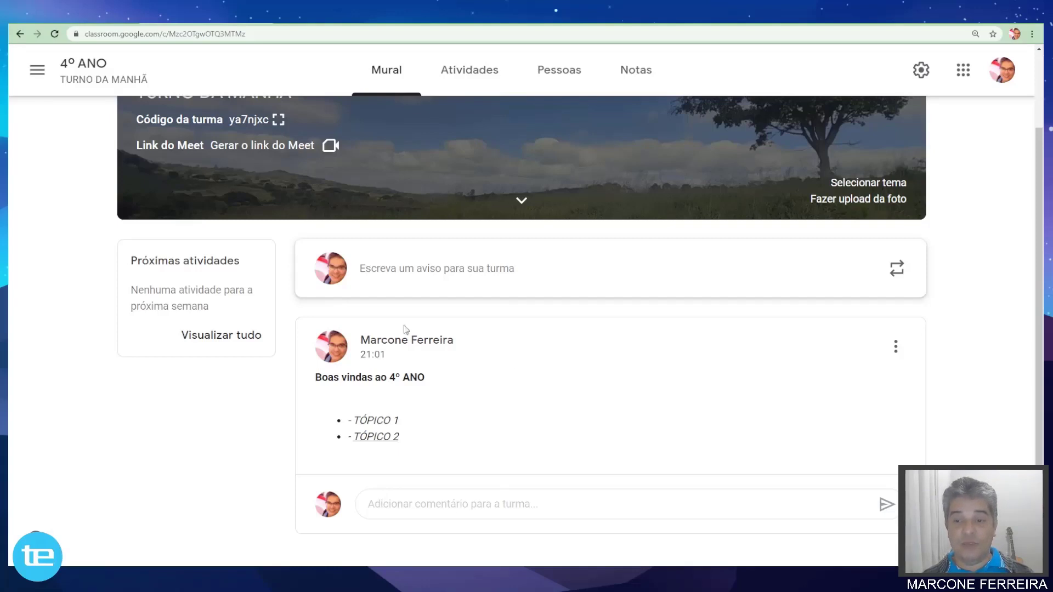
Comment 'Oi.' on the welcome announcement, bringing it to 1 class comment.
click(386, 505)
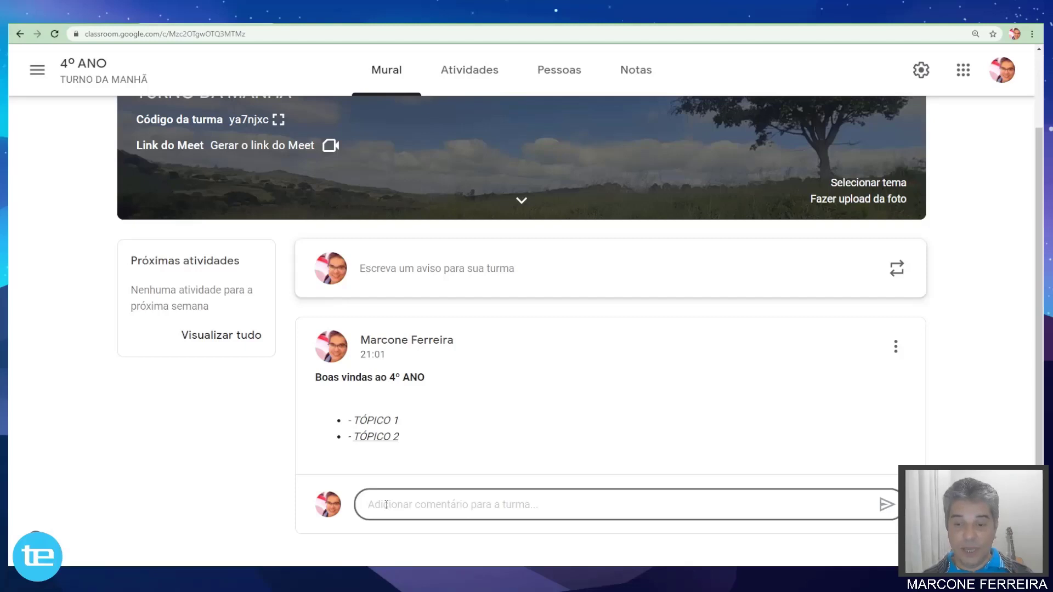
text(at)
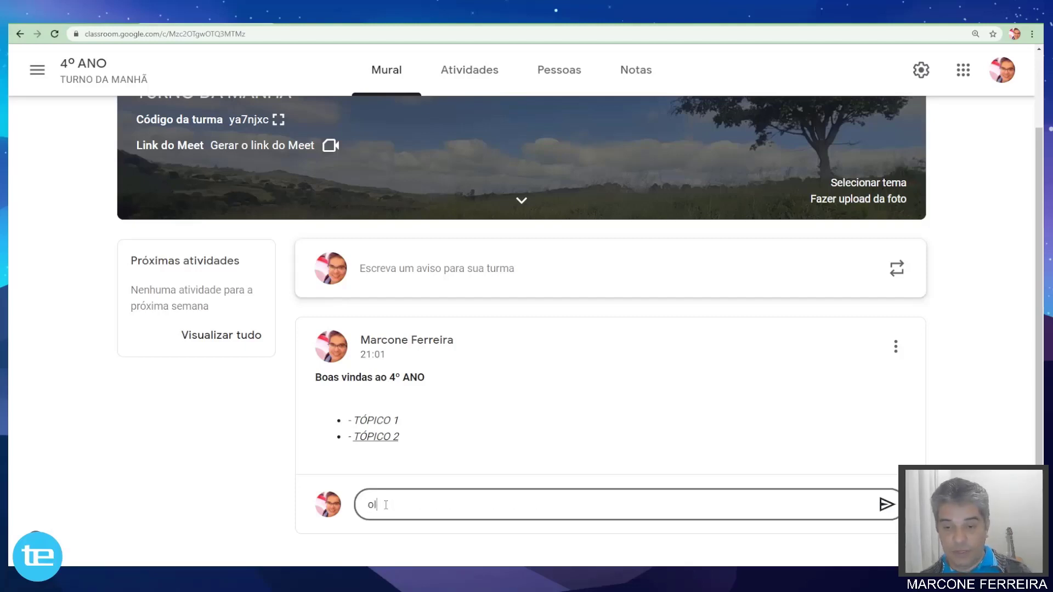
key(BackSpace)
key(BackSpace)
text(Oi.)
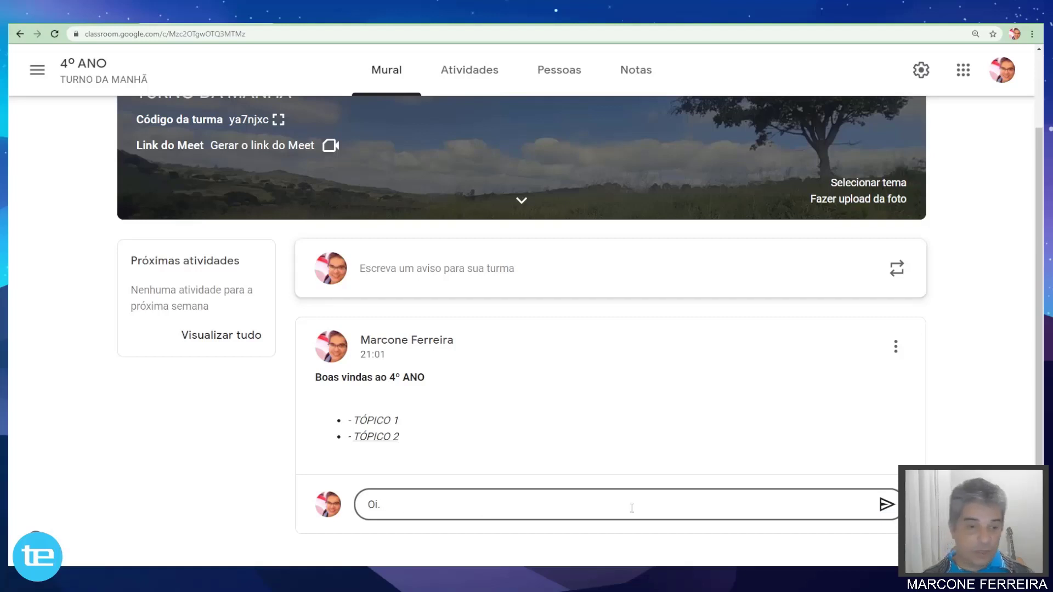
click(885, 505)
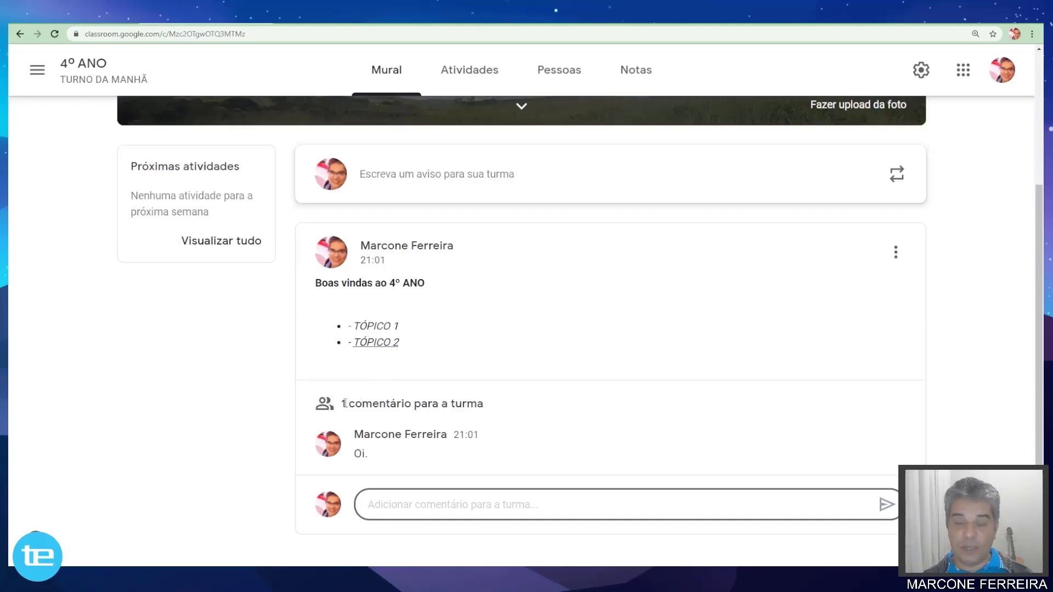
mouse_move(341, 404)
mouse_down()
mouse_move(484, 405)
mouse_move(341, 404)
mouse_up()
click(493, 406)
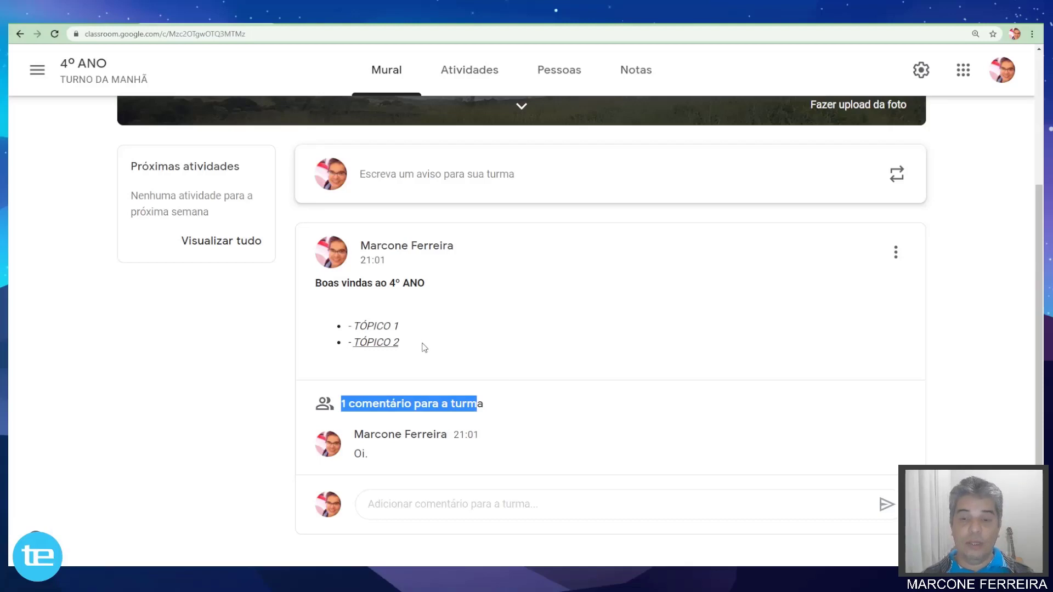
click(510, 374)
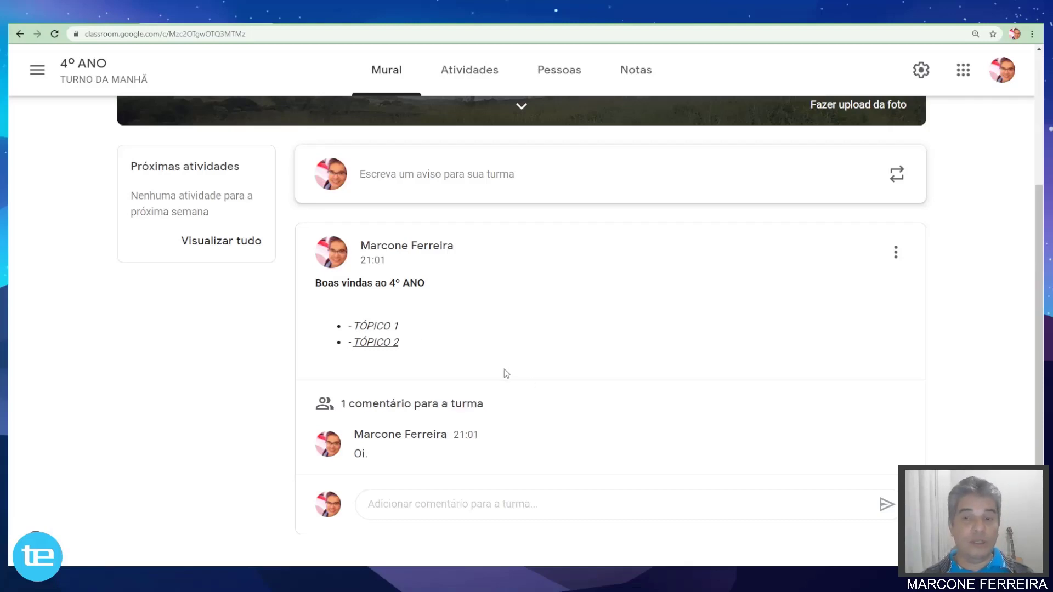
scroll(505, 376, up, 3)
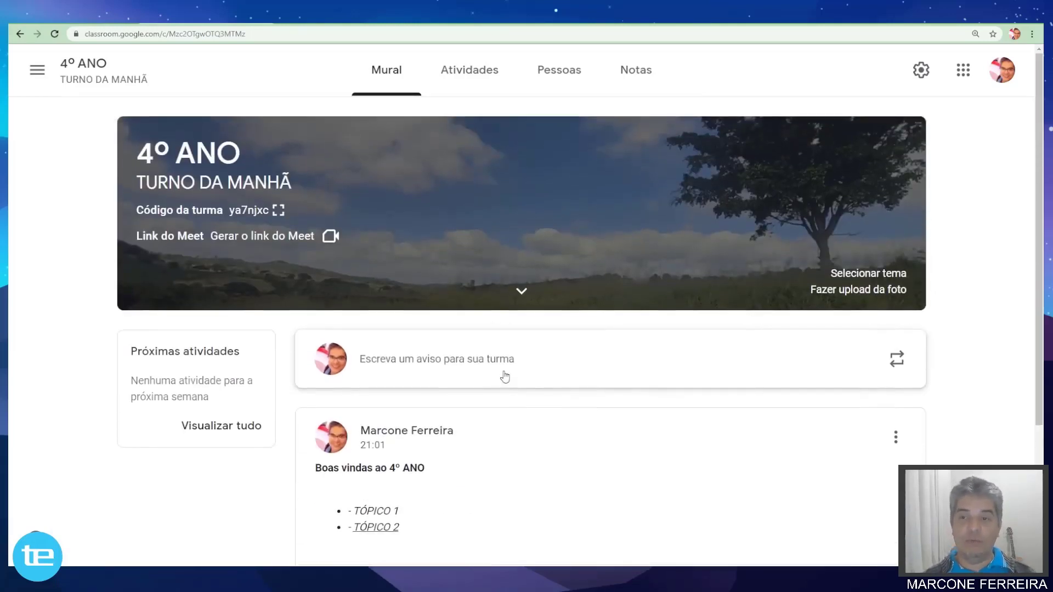
scroll(505, 375, down, 3)
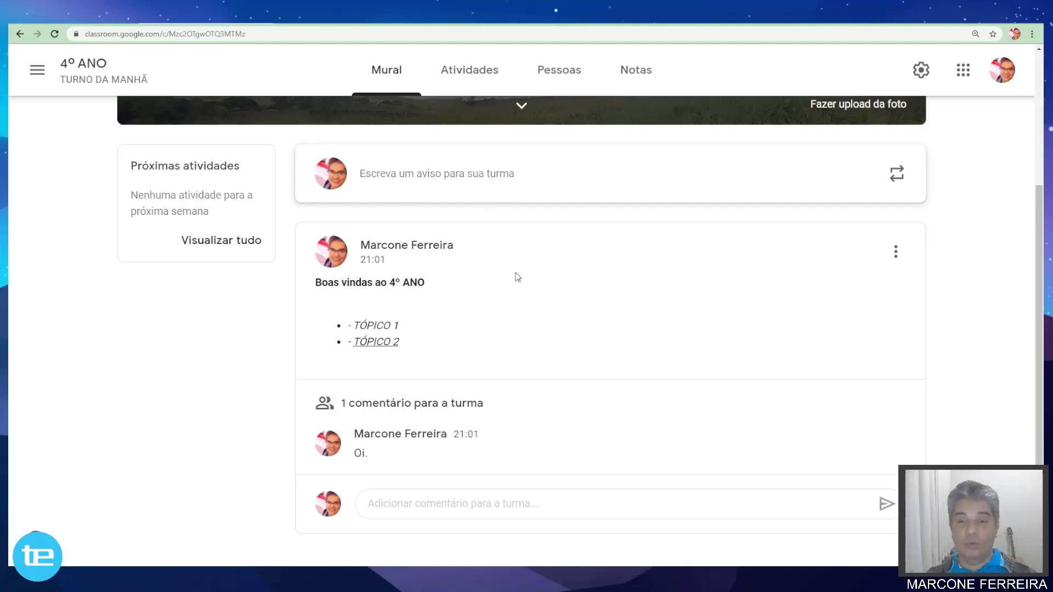
scroll(497, 296, up, 1)
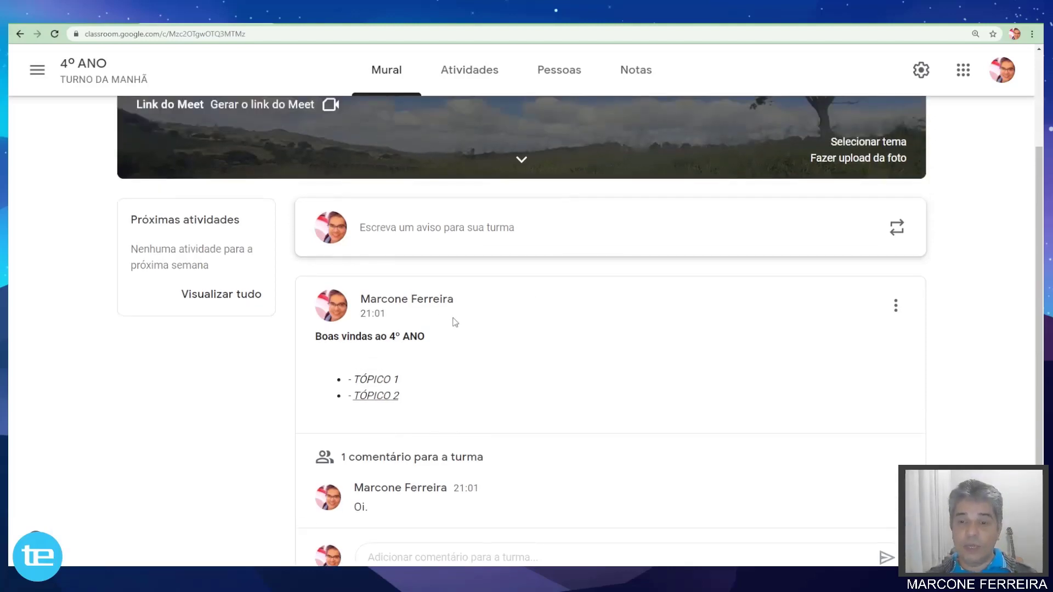
scroll(493, 310, down, 1)
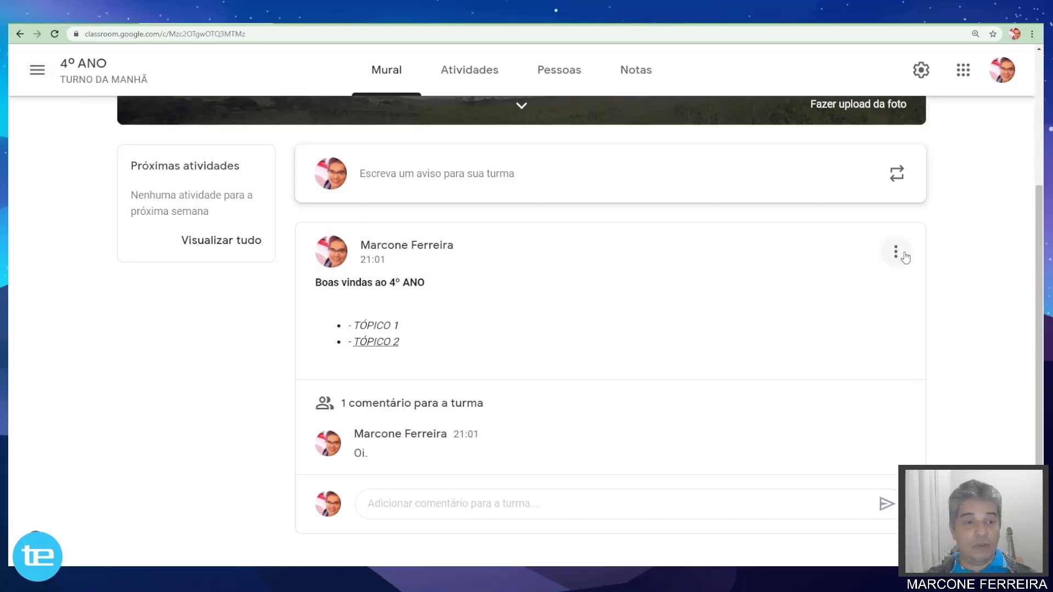
Re-save the welcome announcement unchanged via Editar so it shows edited at 21:03.
click(896, 253)
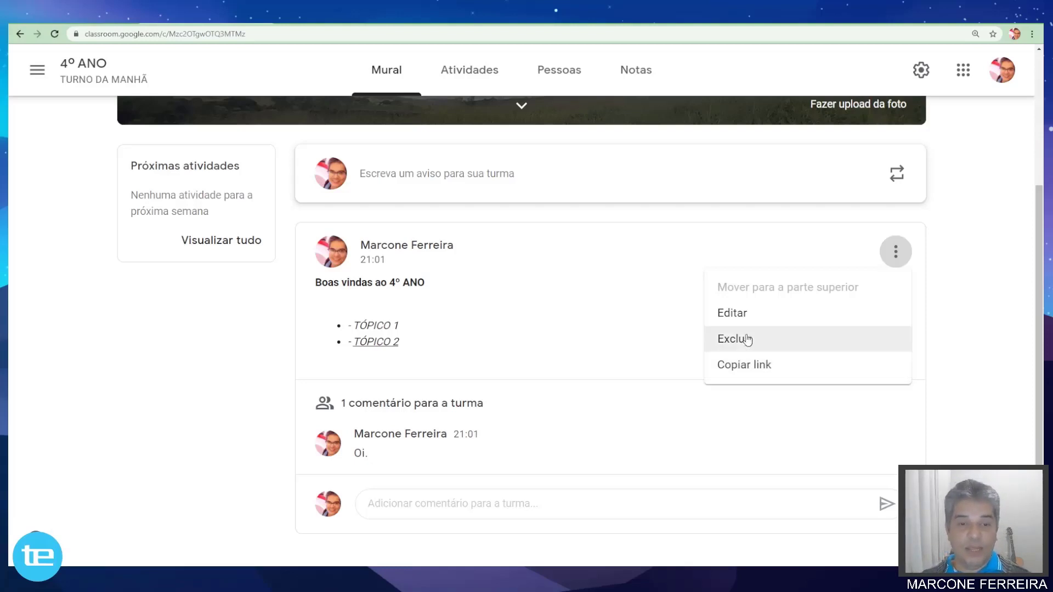
click(736, 314)
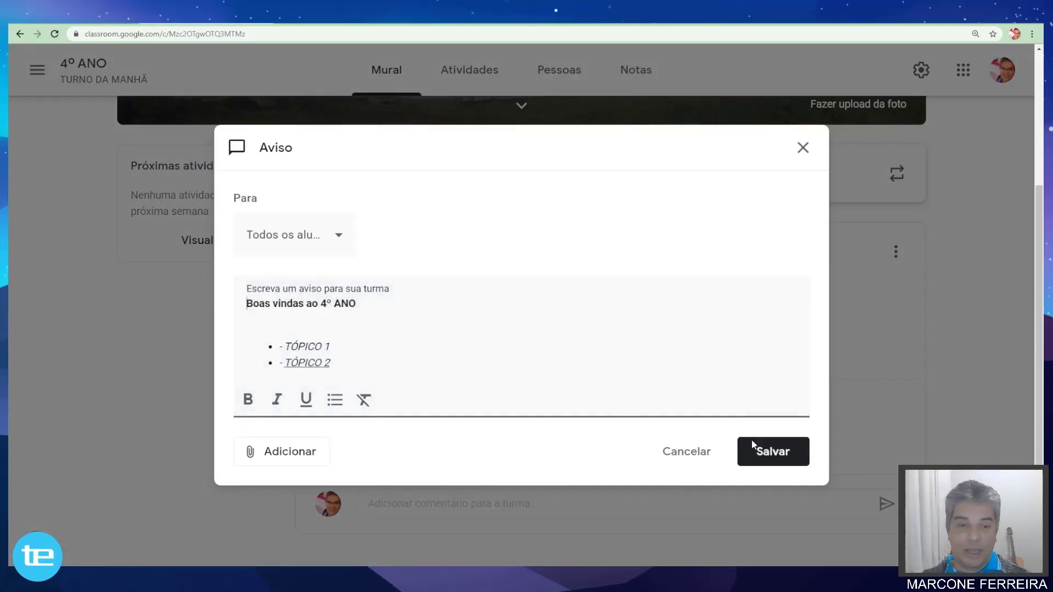
click(774, 453)
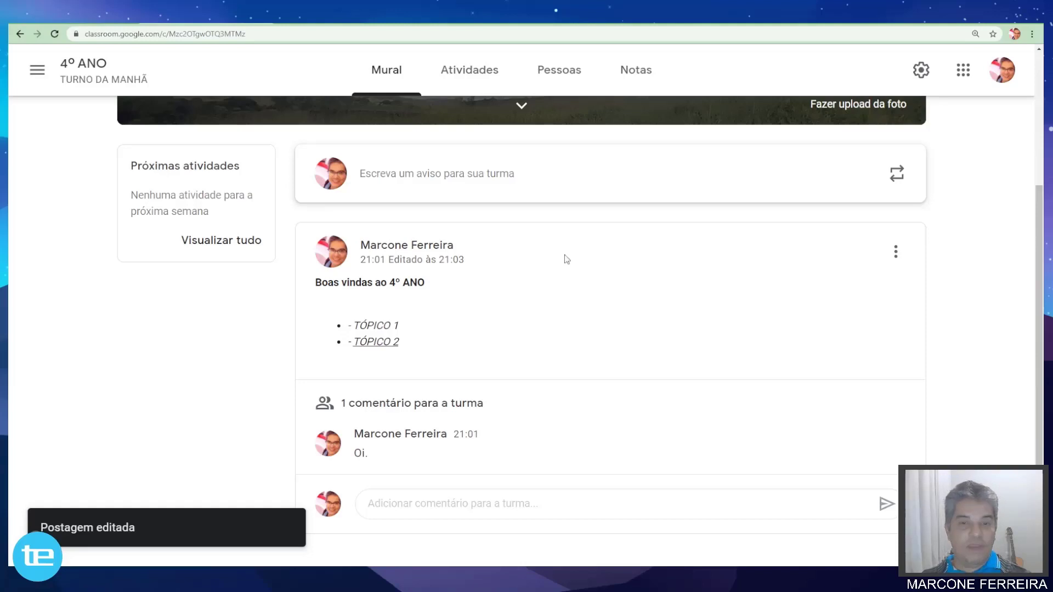
Delete the welcome announcement and its comment via Excluir, confirming the deletion.
click(898, 253)
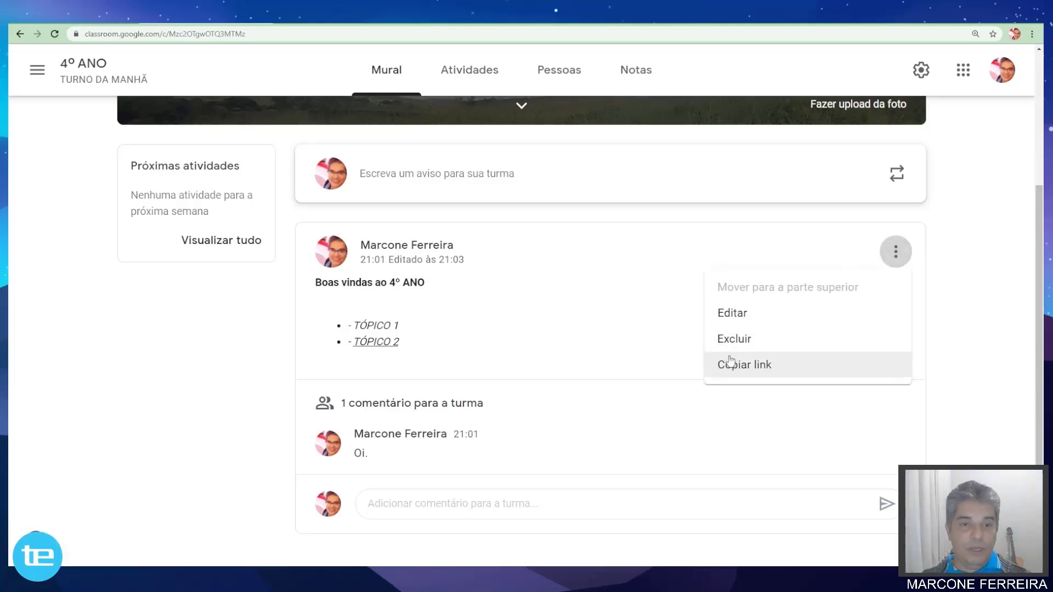
click(740, 339)
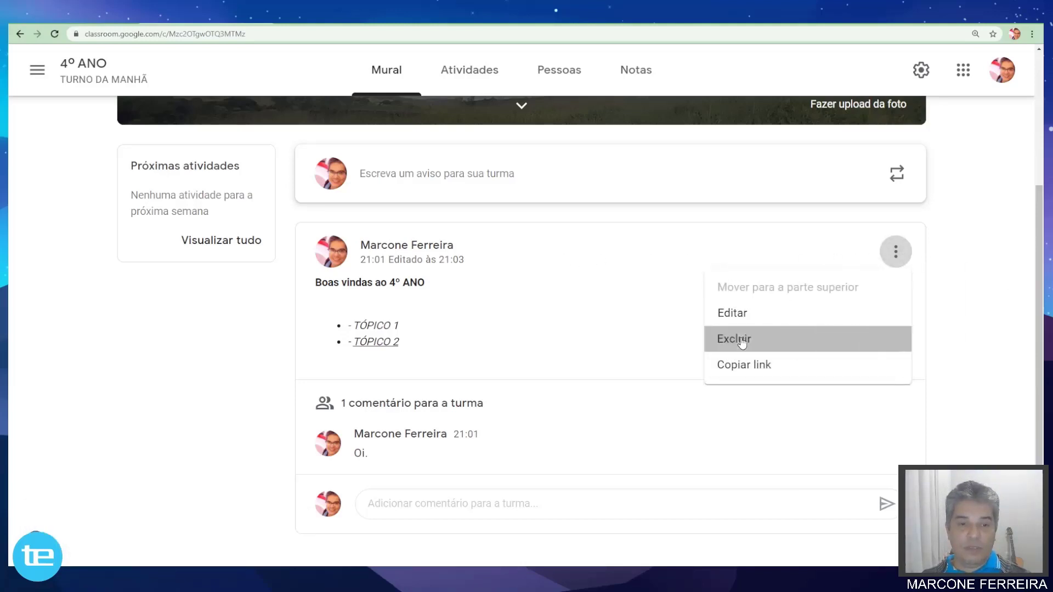
click(618, 351)
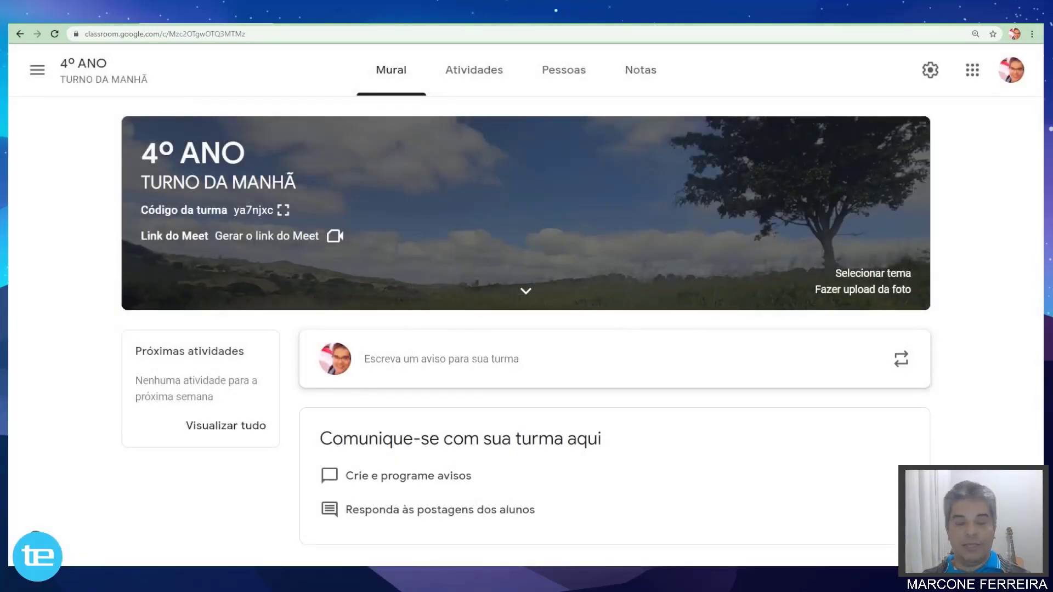
click(386, 363)
scroll(397, 364, down, 3)
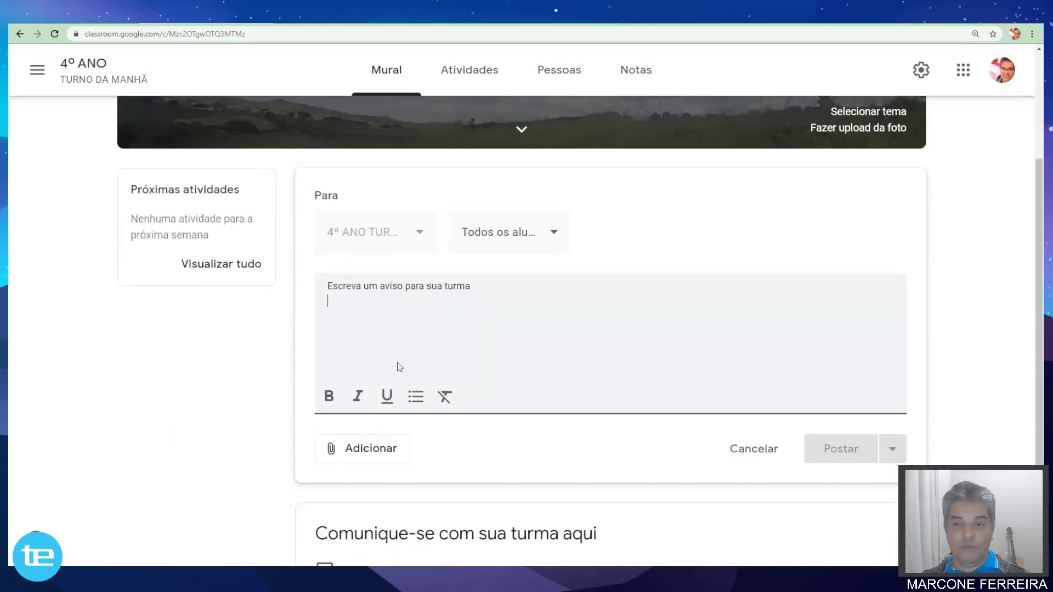
text(Olá)
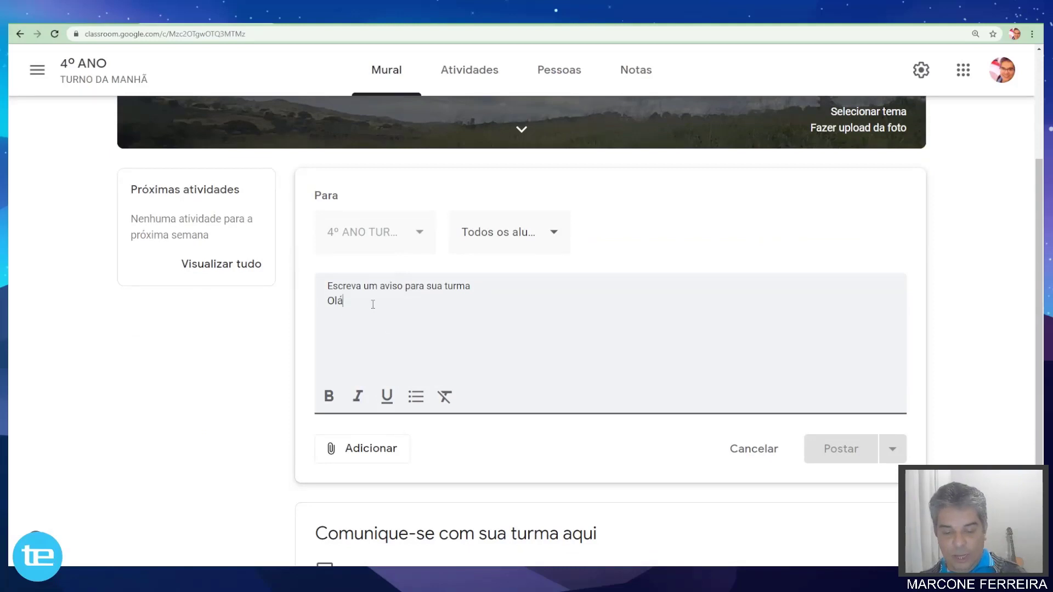
text(, pri)
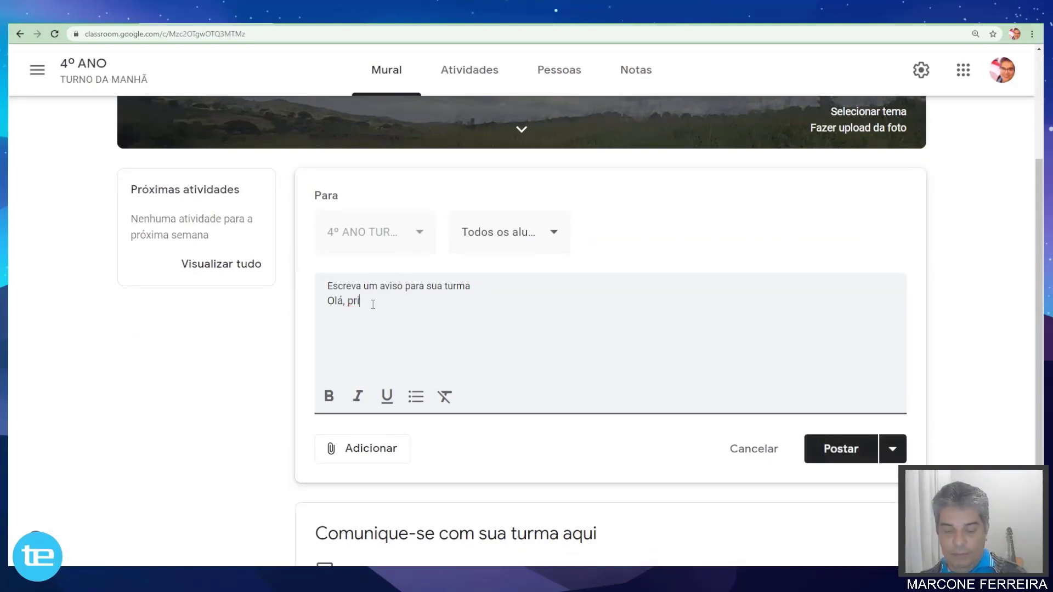
text(meira postagem)
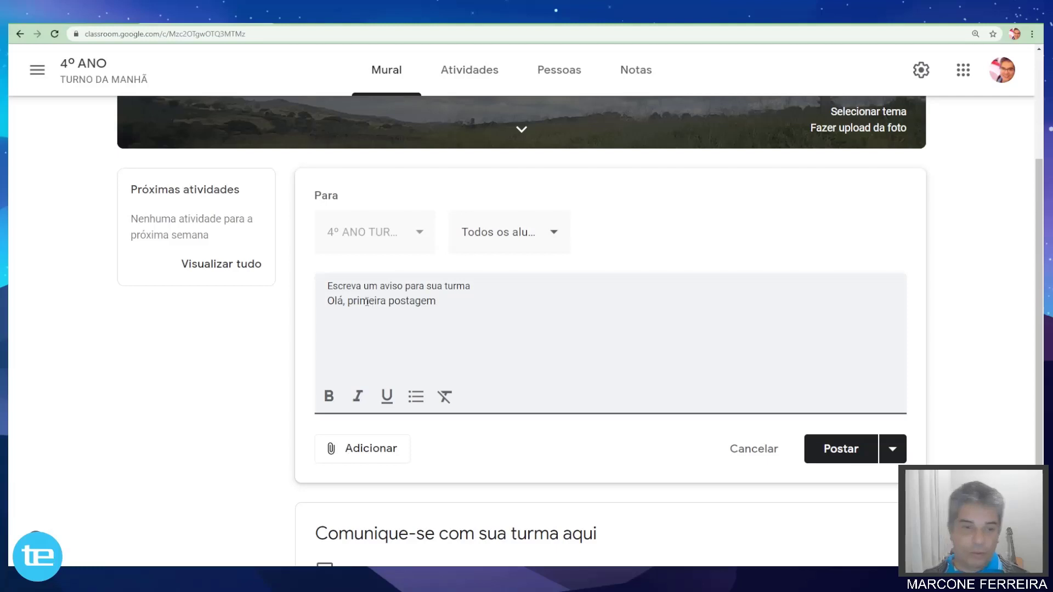
click(840, 447)
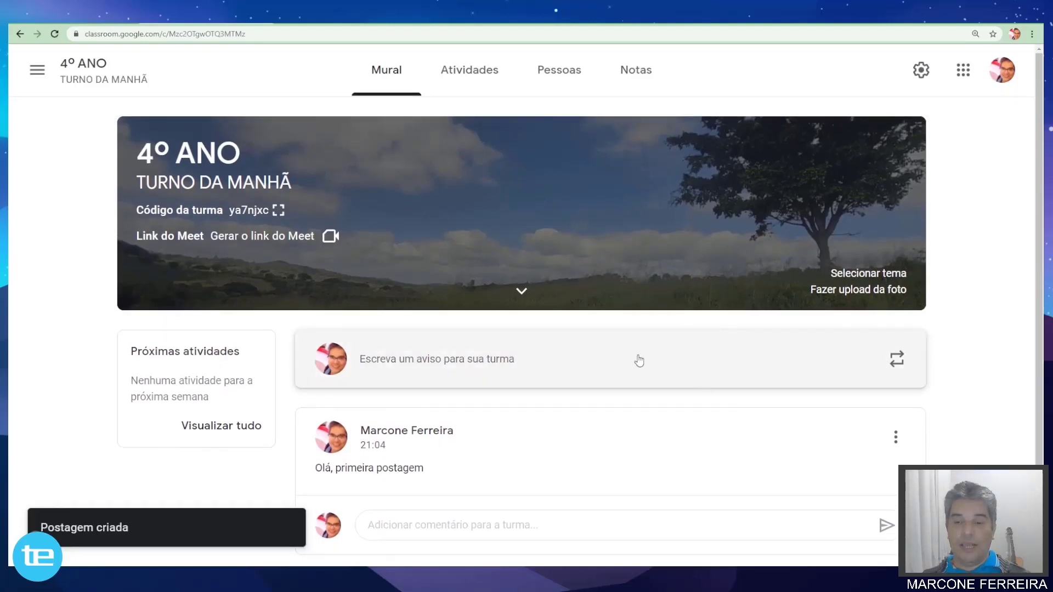
scroll(639, 360, down, 1)
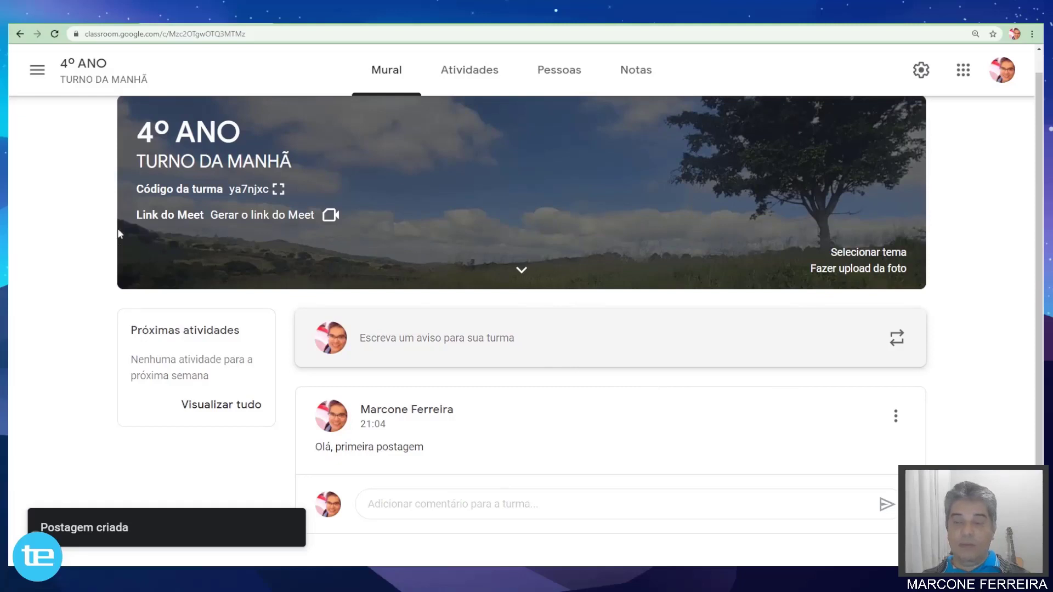
scroll(513, 287, up, 1)
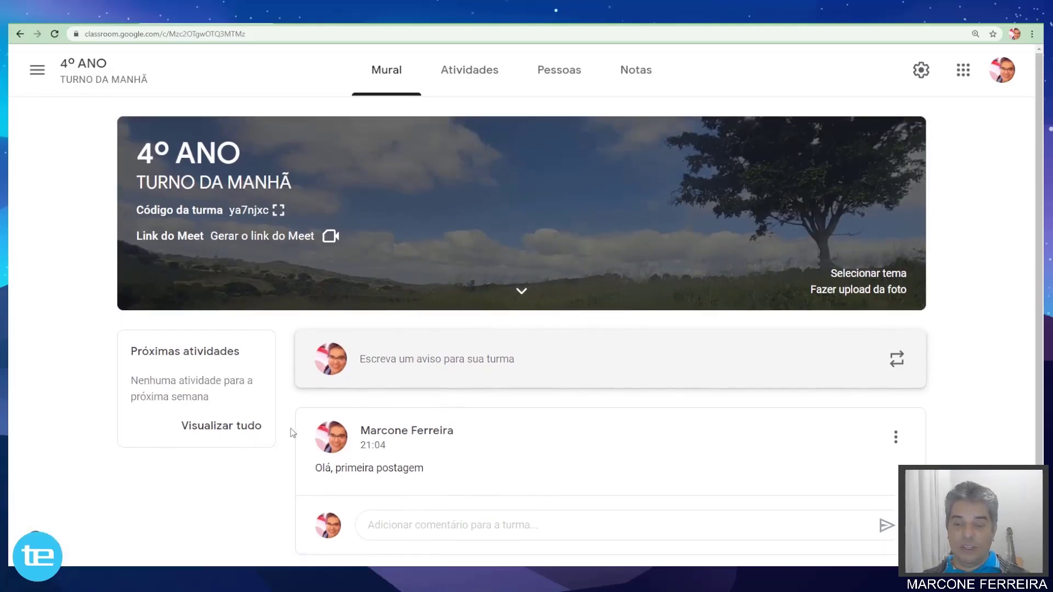
scroll(491, 364, down, 1)
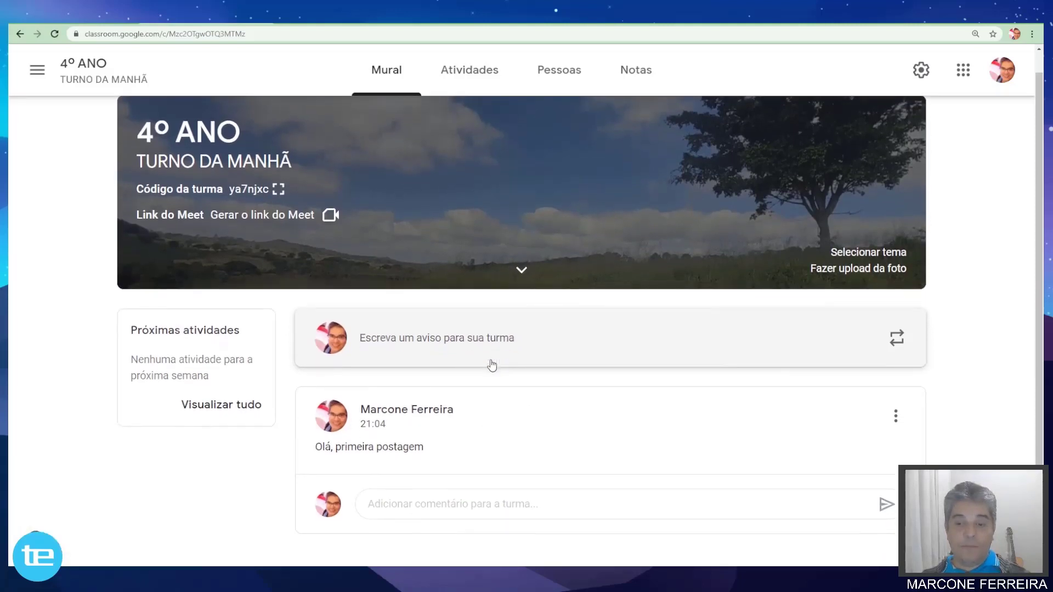
Go through Atividades to the Pessoas page showing the teacher and empty Alunos section.
click(475, 77)
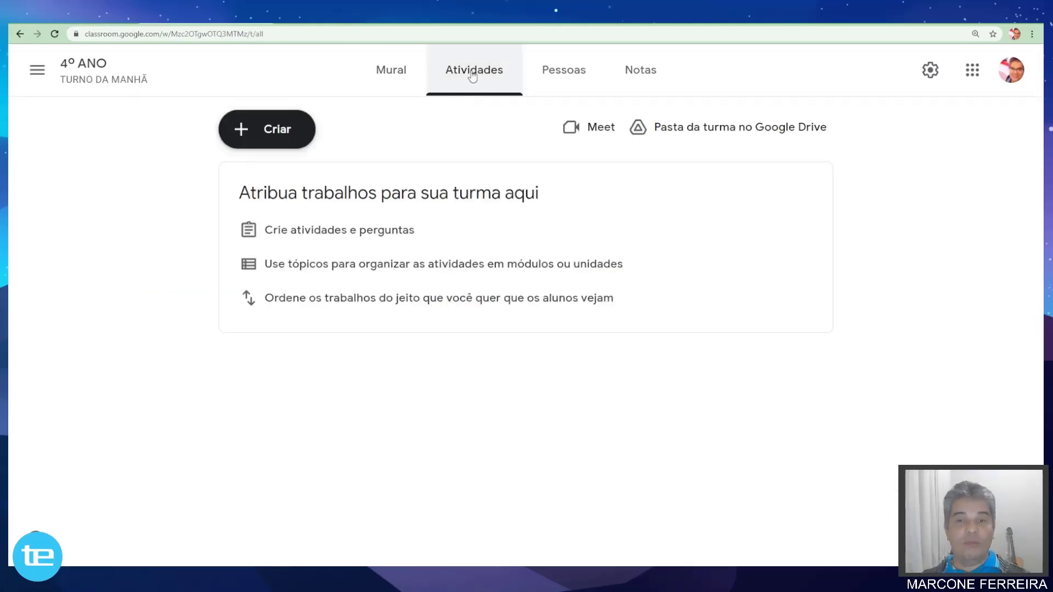
click(573, 75)
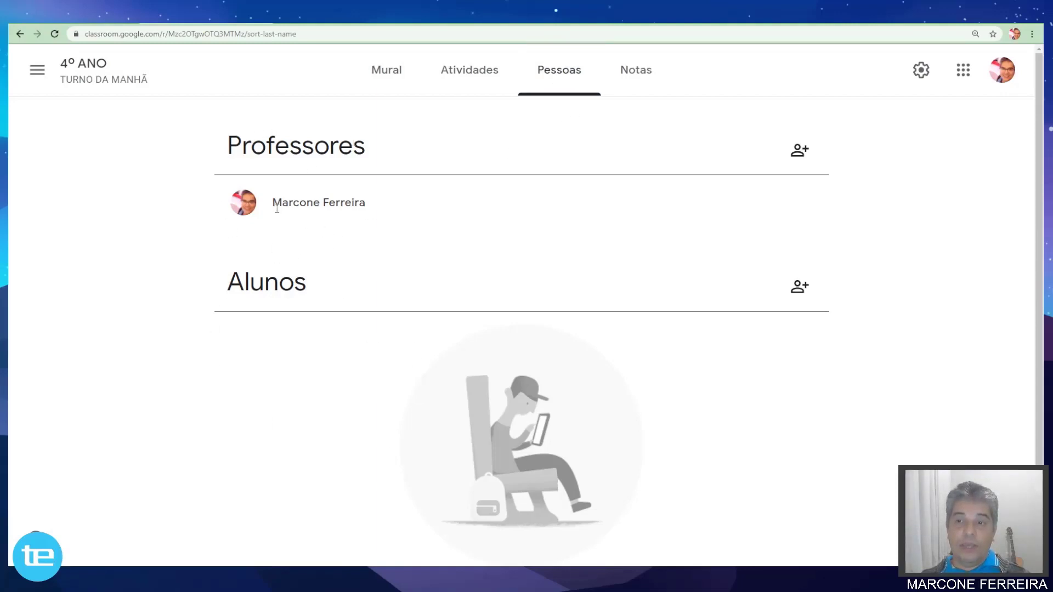
drag(373, 209, 363, 201)
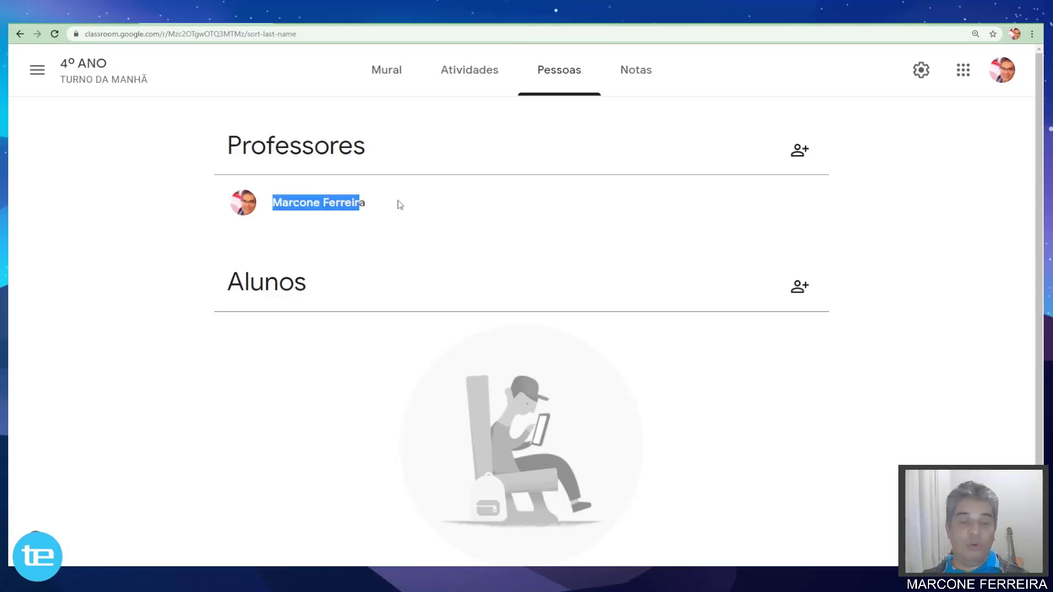
click(357, 204)
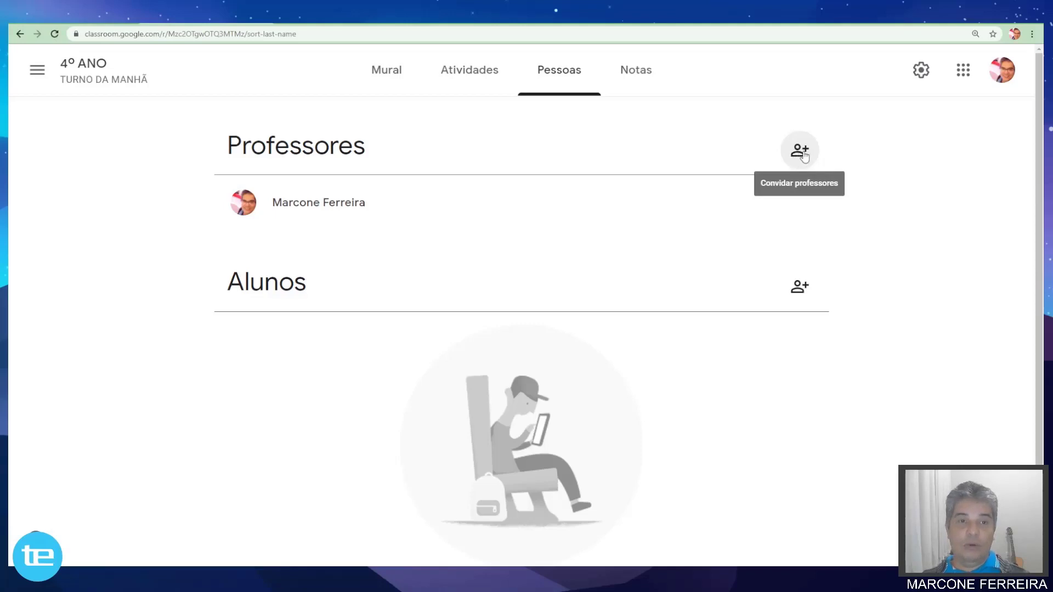
Invite a colleague, found by name, as co-teacher, leaving them marked '(convidado)'.
click(801, 151)
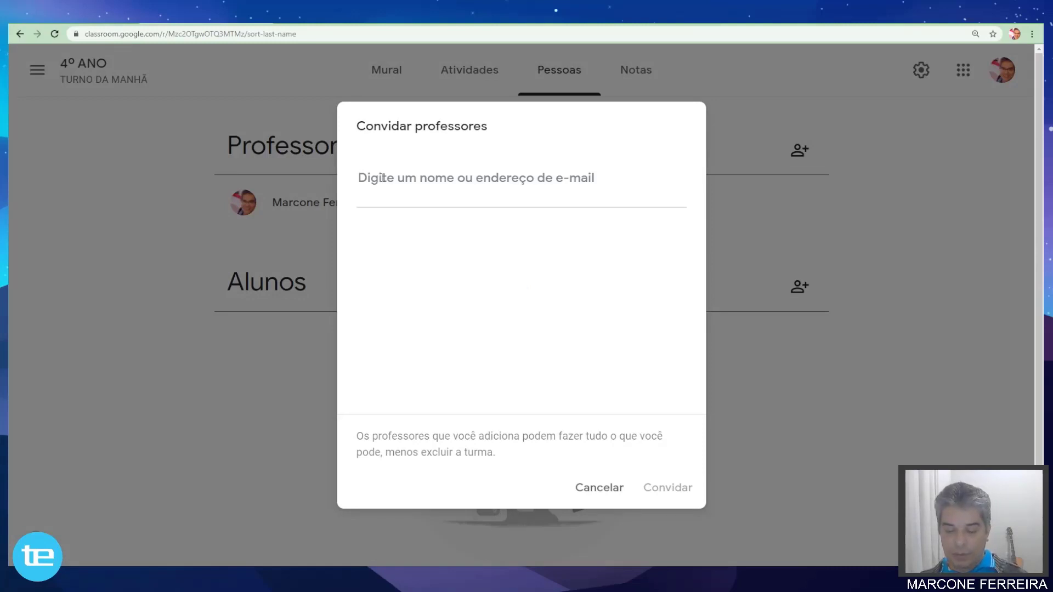
text(daniela)
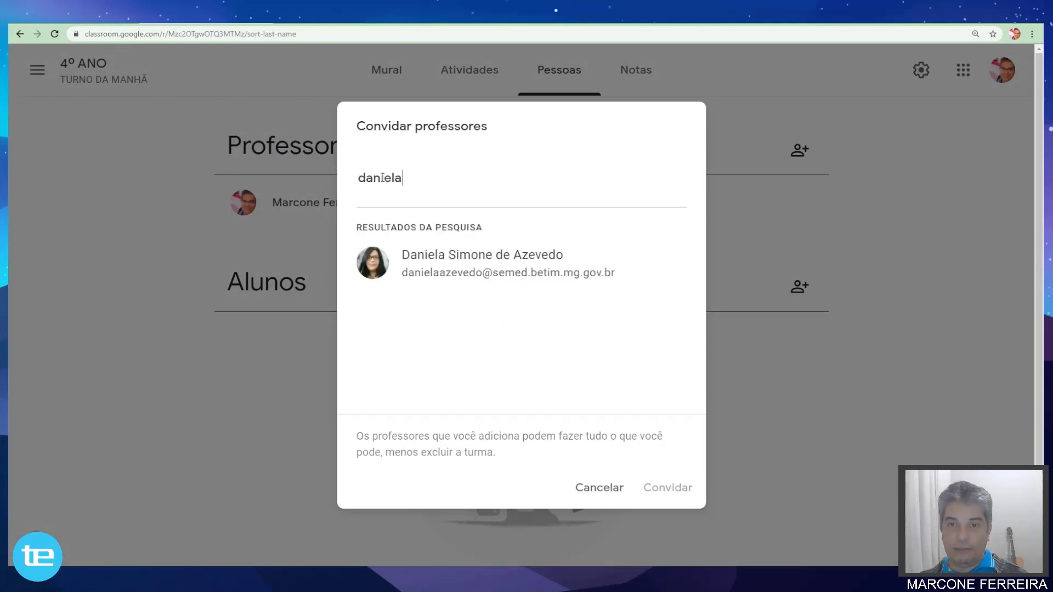
click(457, 270)
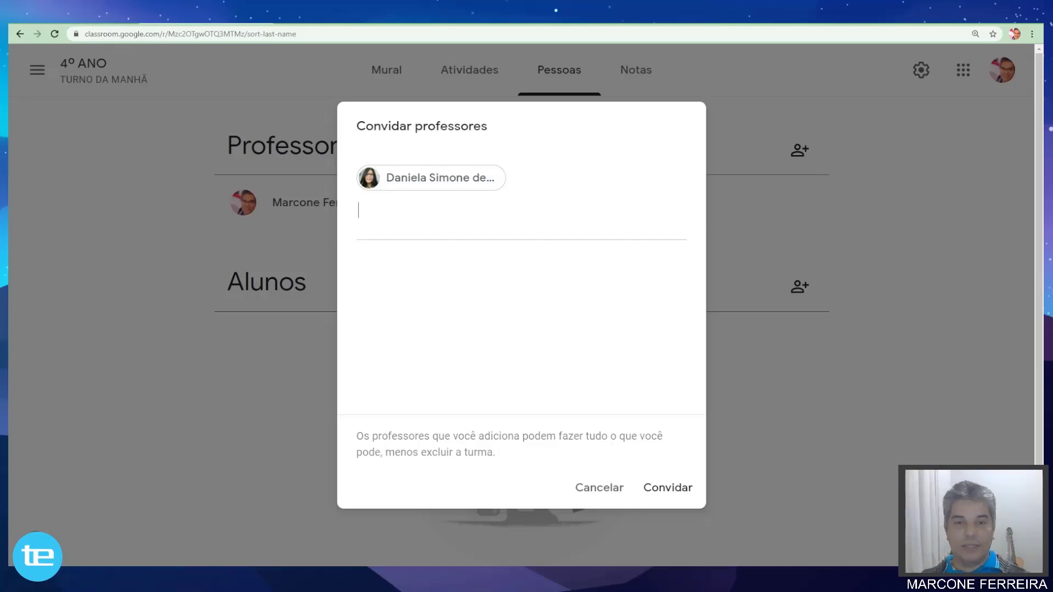
click(666, 489)
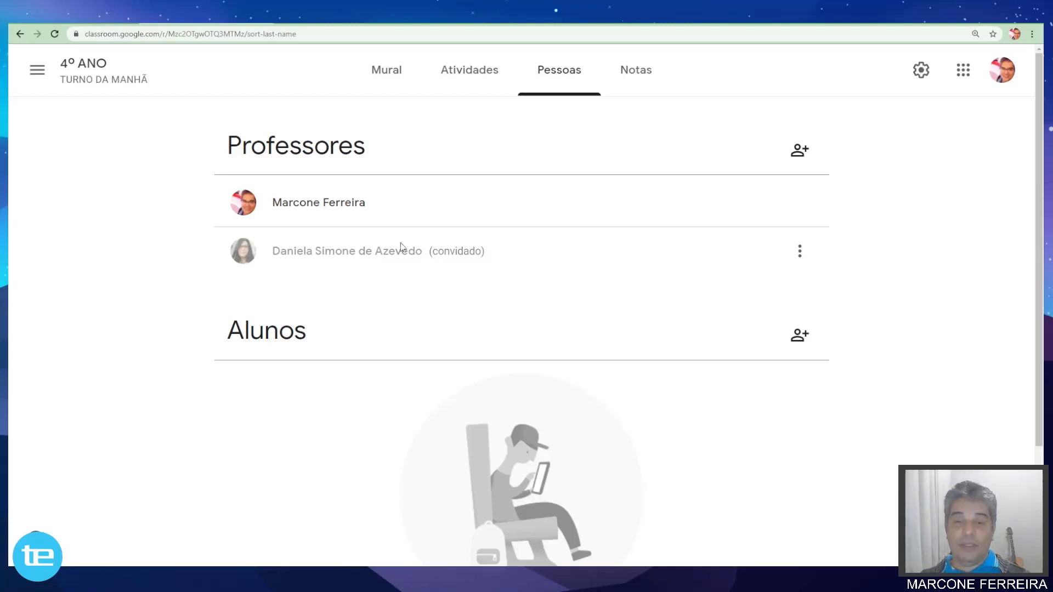
click(800, 251)
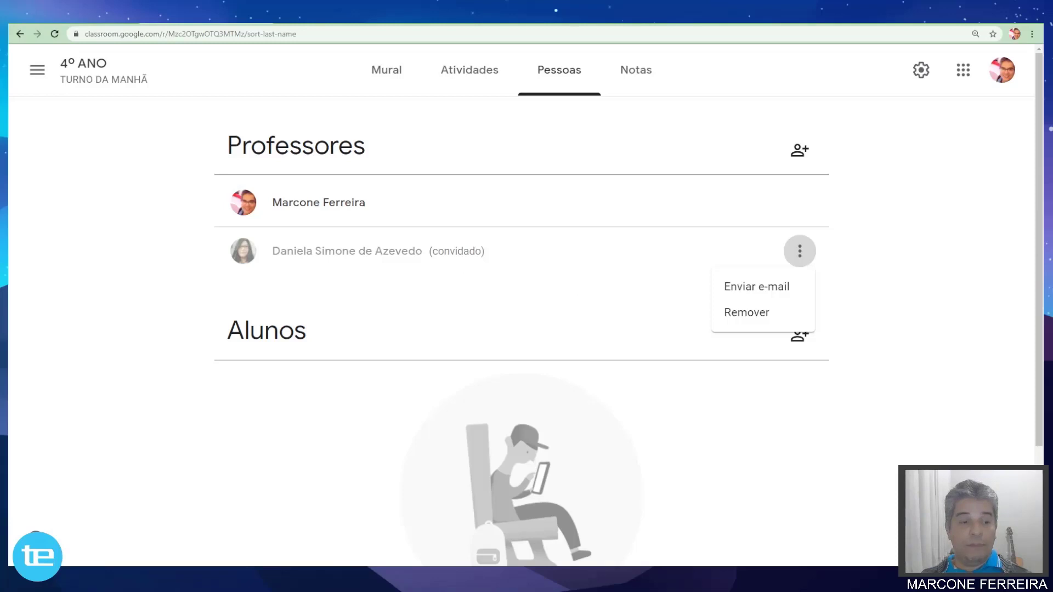
key(Escape)
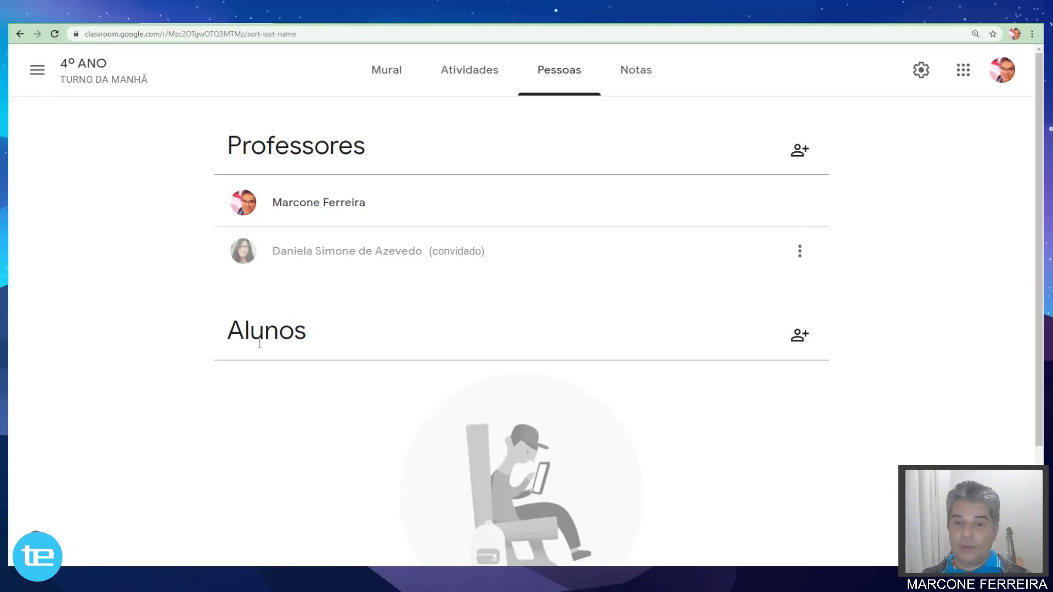
scroll(285, 329, down, 3)
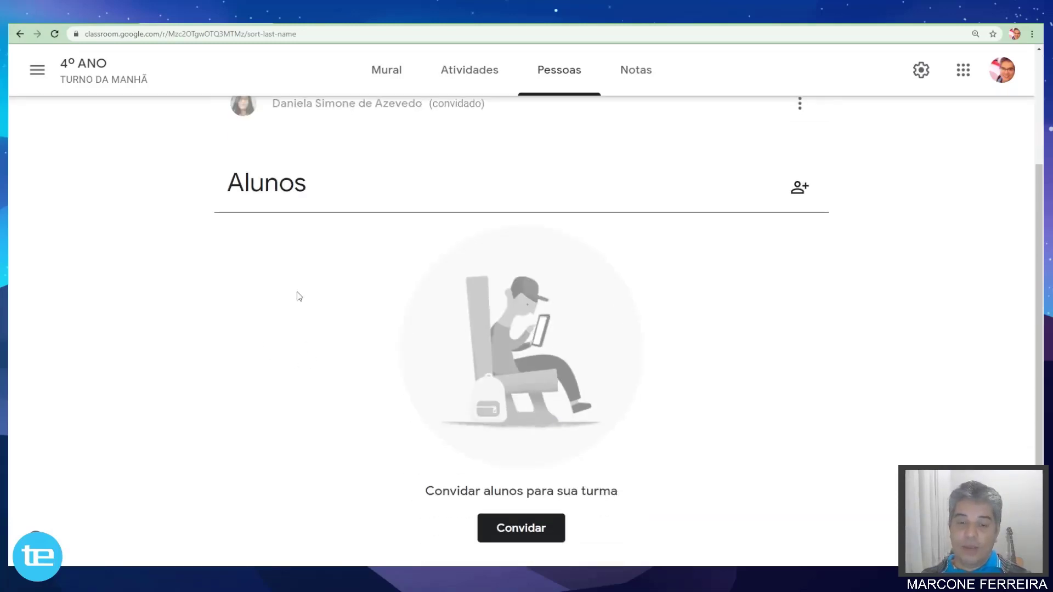
scroll(299, 296, up, 3)
scroll(299, 296, down, 3)
Copy the student Link do convite from Convidar alunos and close the dialog without inviting anyone.
click(800, 188)
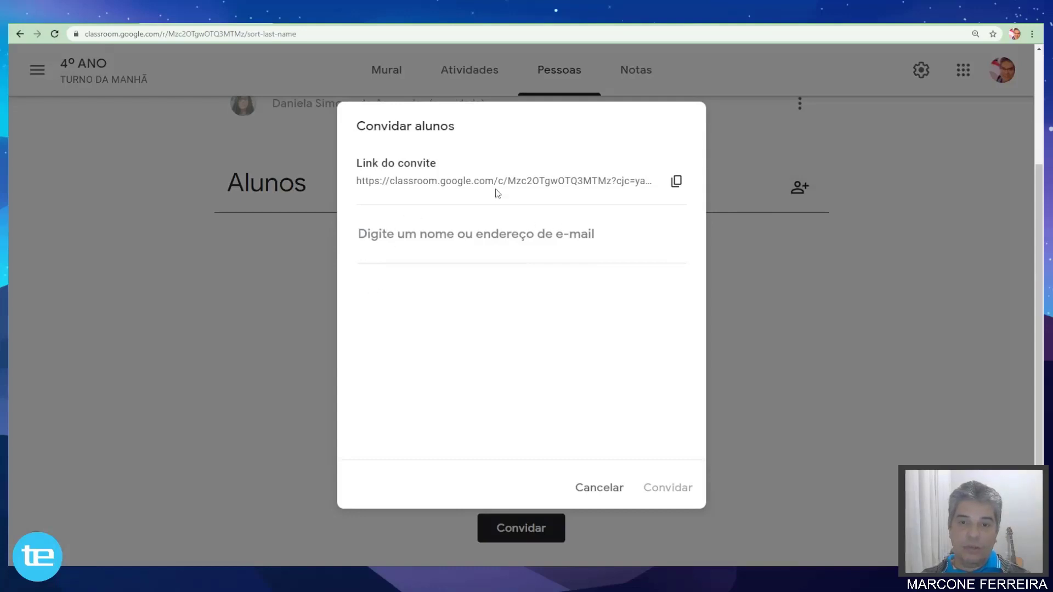
click(677, 184)
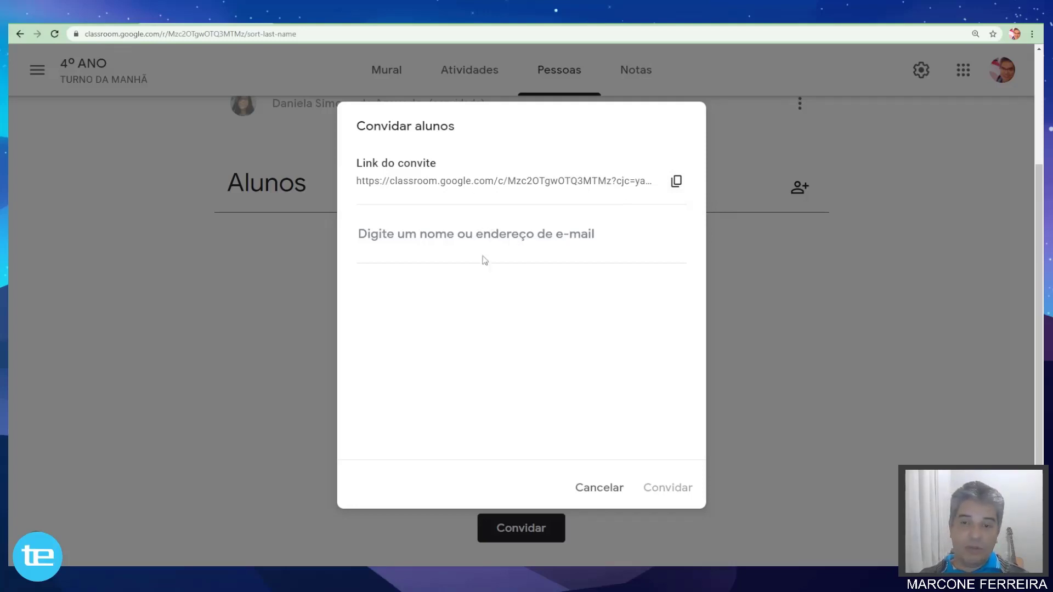
click(398, 235)
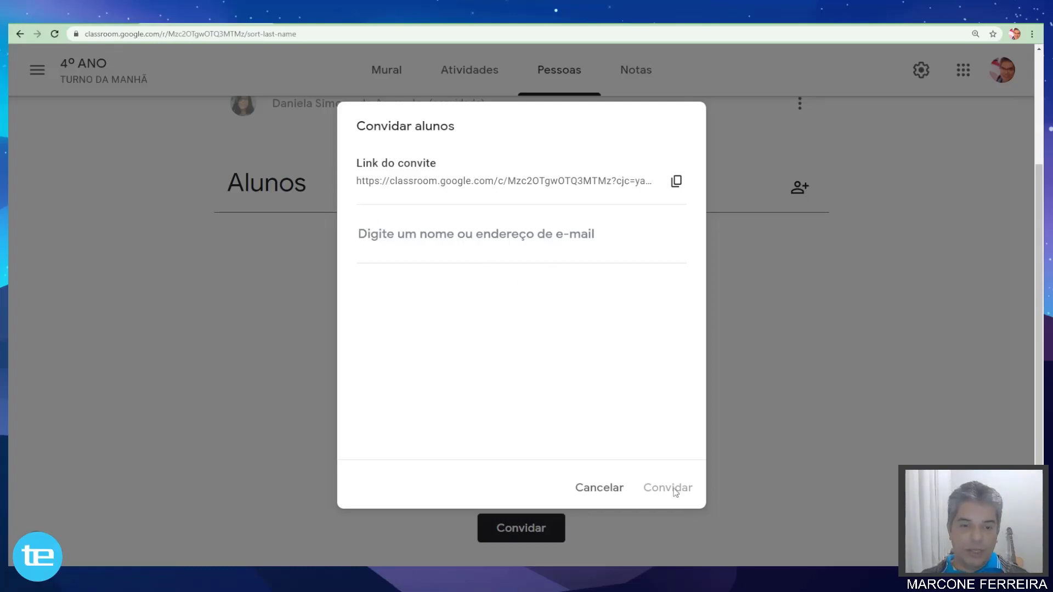
click(603, 488)
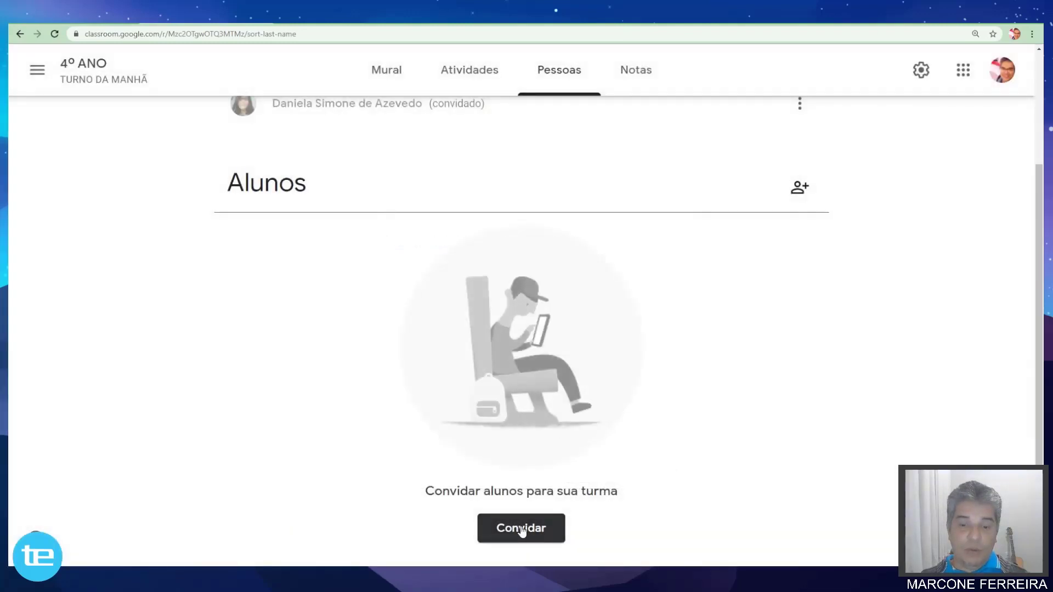
click(522, 529)
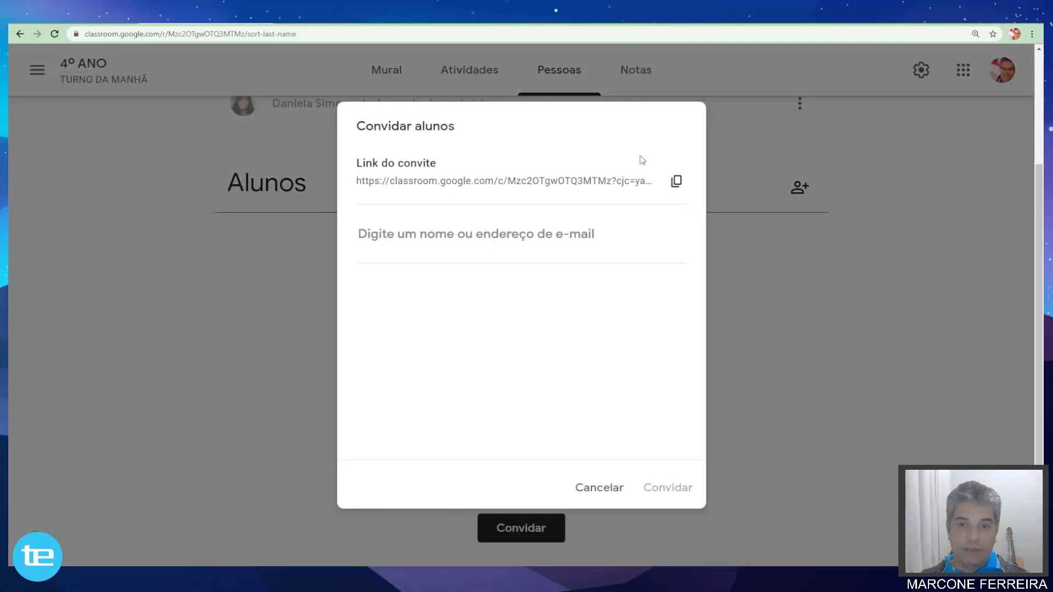
click(615, 484)
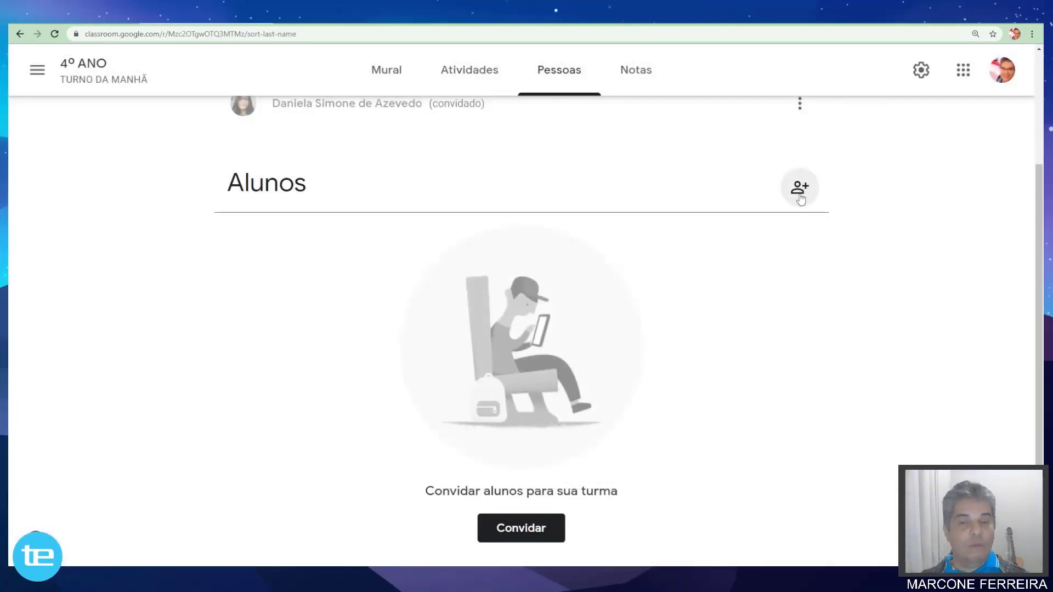
Switch to the Notas tab, which reports no students in the class yet.
scroll(800, 198, up, 3)
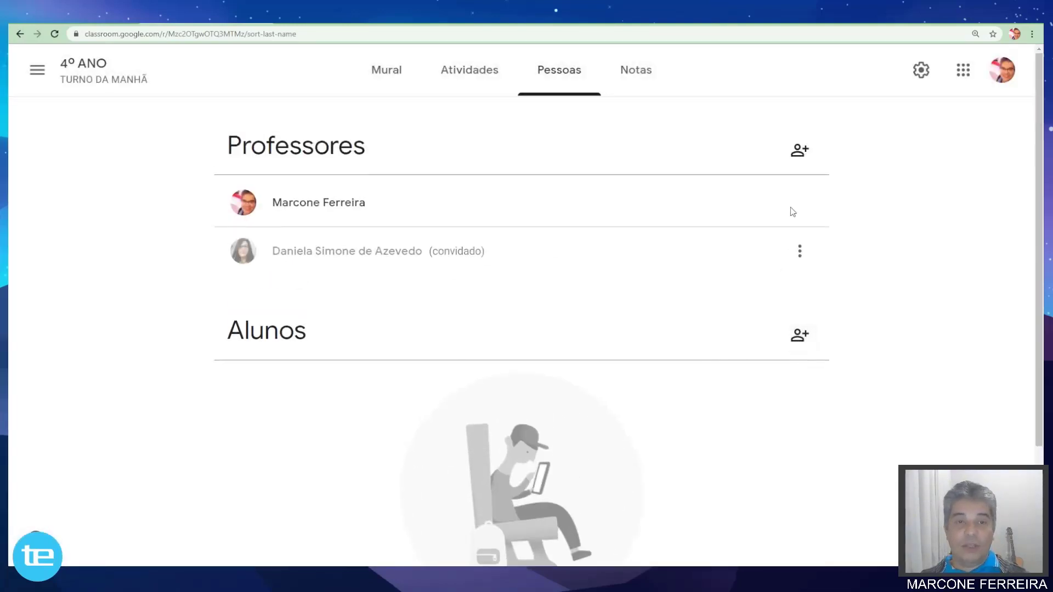
scroll(792, 212, down, 3)
scroll(764, 259, up, 3)
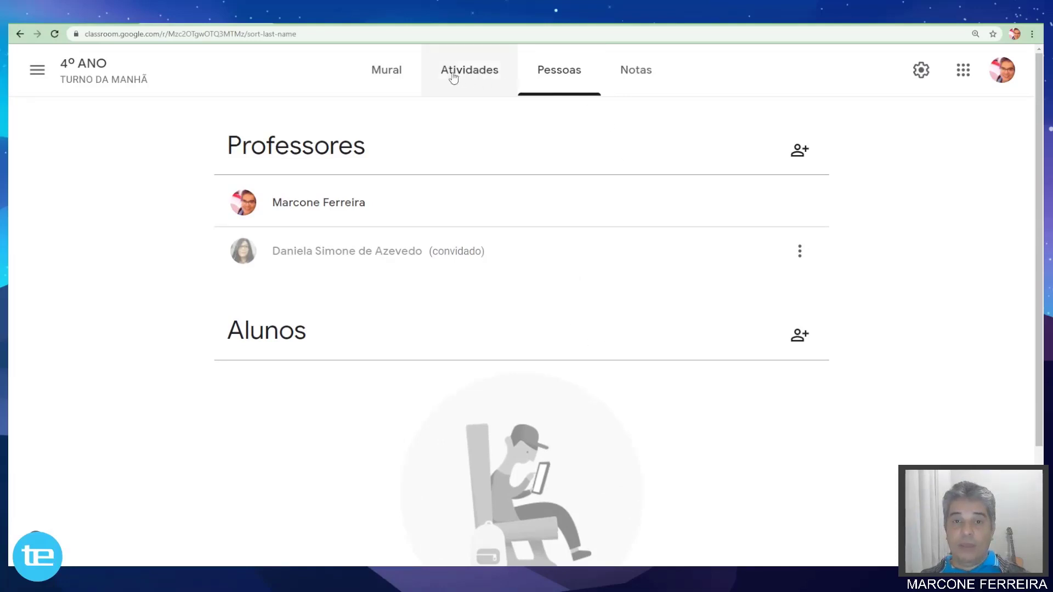
click(637, 74)
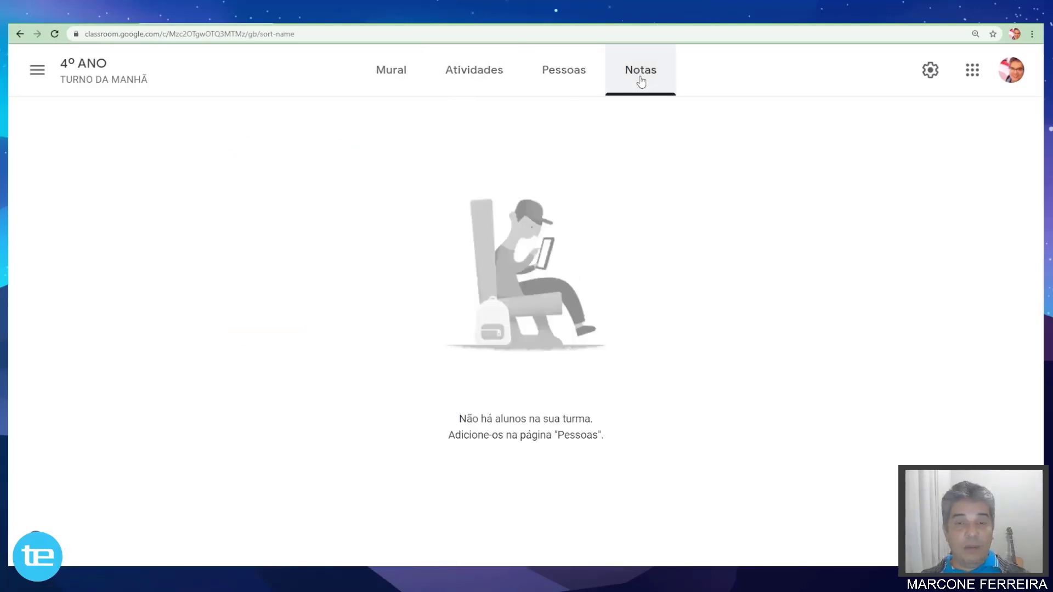
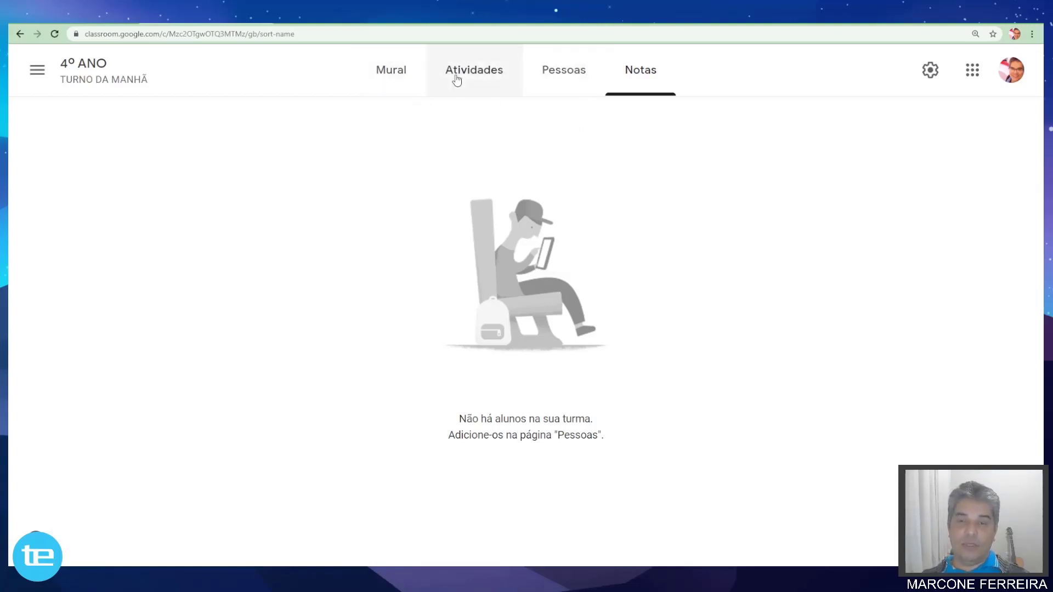
Open the 4º ANO class's Atividades page, which has no assignments yet.
click(473, 78)
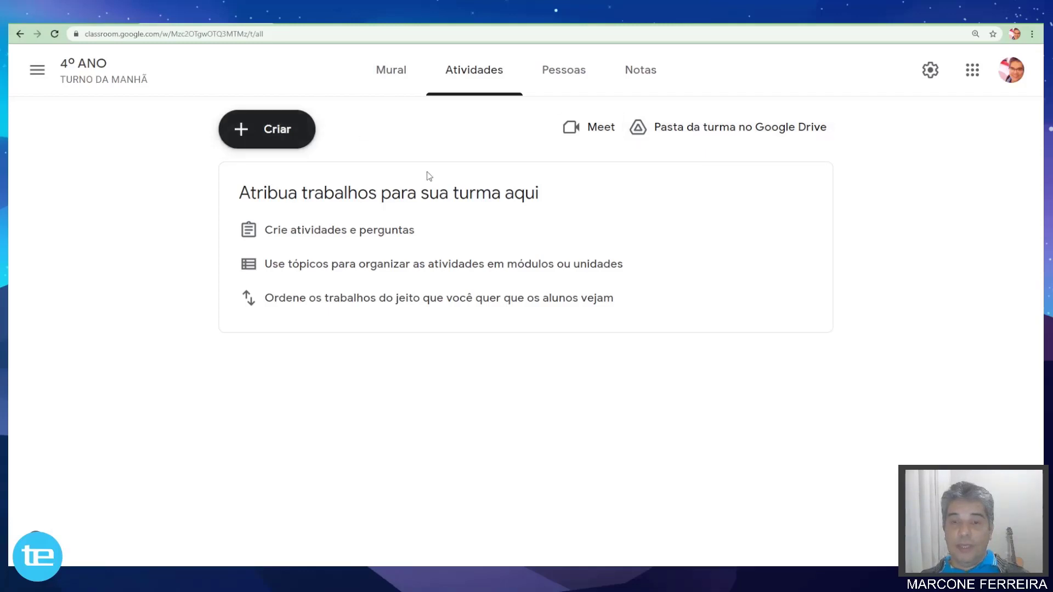
Look over the Criar menu options, dismiss them, and return to the Mural stream.
click(242, 134)
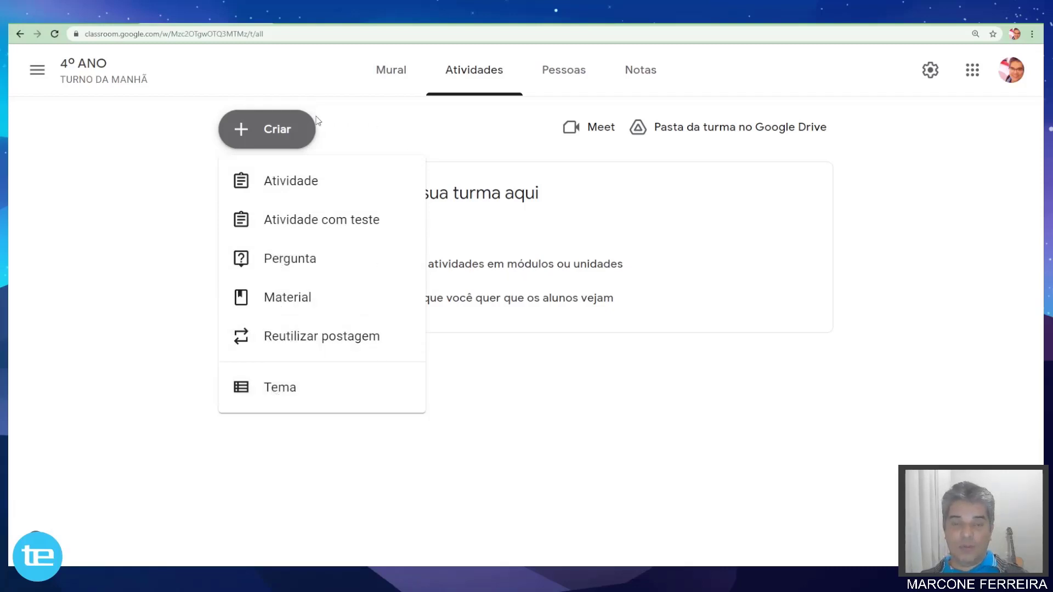
click(334, 120)
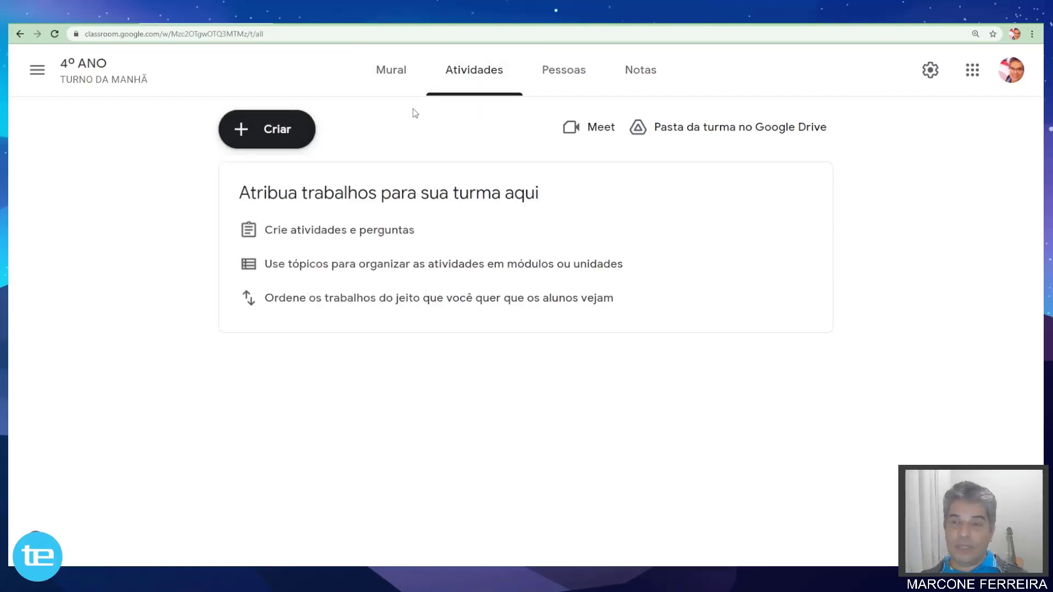
click(390, 74)
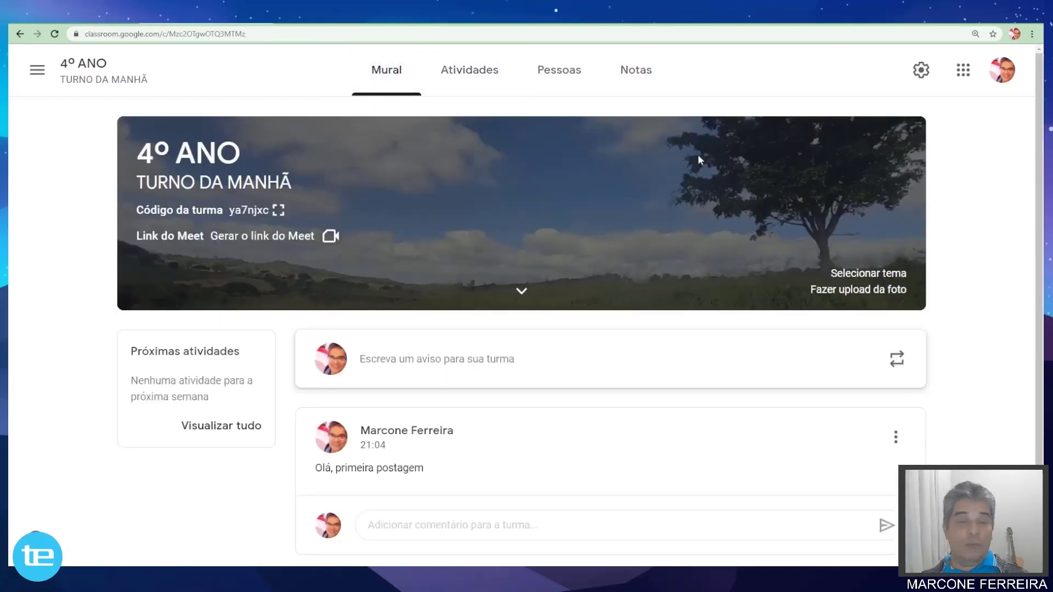
Open the 4º ANO class settings showing section TURNO DA MANHÃ, room 4º ANO A, subject GERAL.
scroll(629, 318, down, 1)
scroll(630, 318, up, 1)
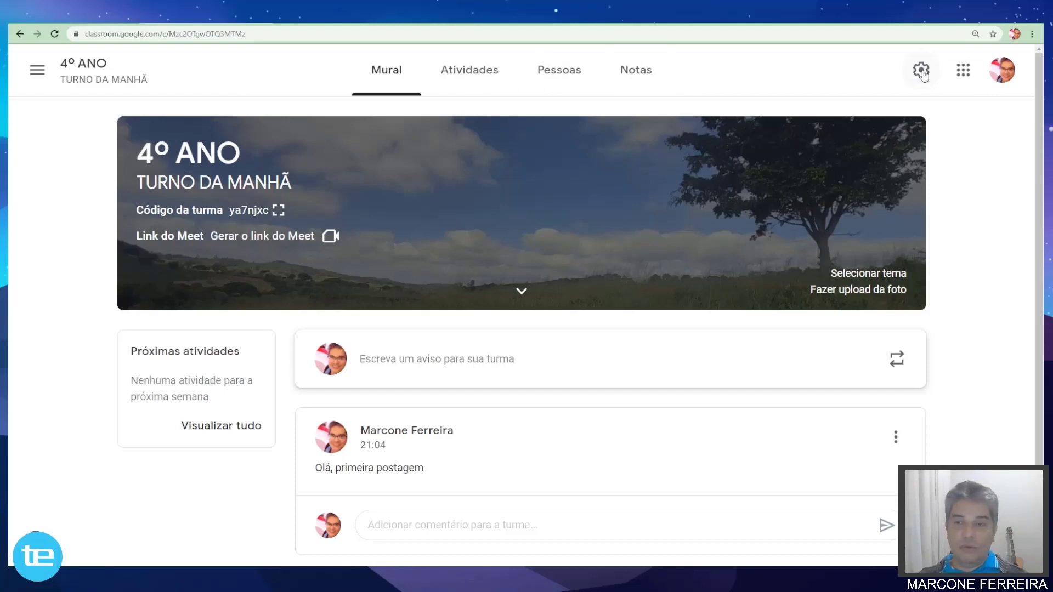
click(31, 71)
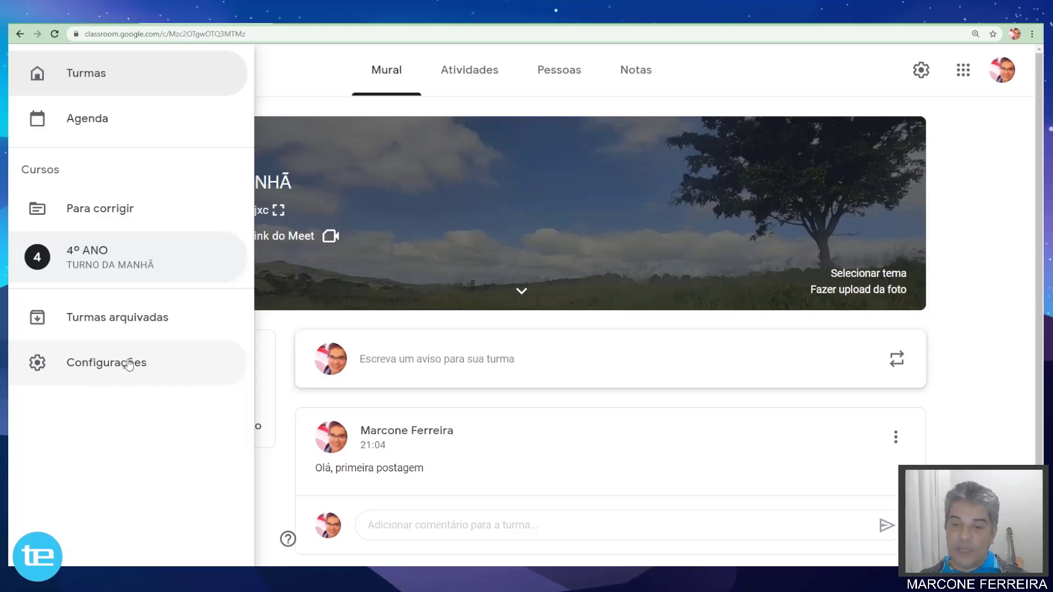
click(768, 63)
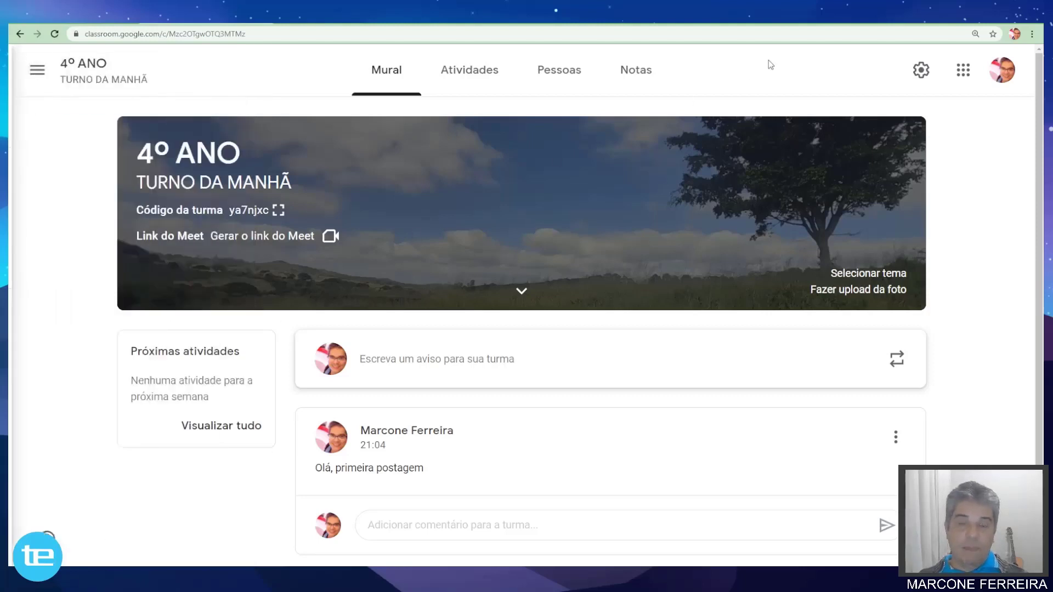
click(921, 71)
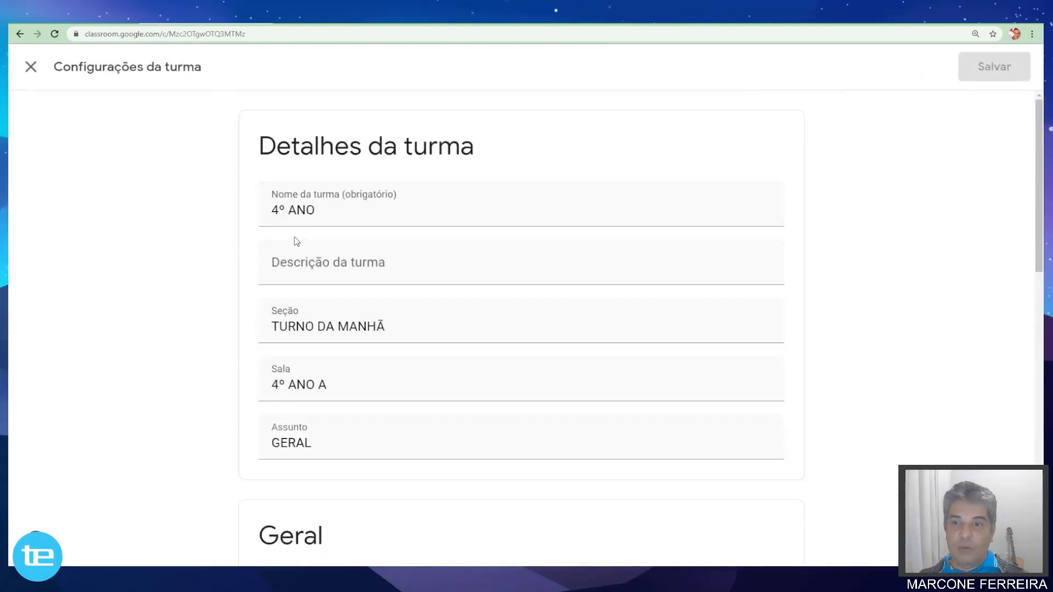
Enter 'Esta é a turma do 4º ANO' in the Descrição da turma field.
scroll(296, 240, down, 3)
scroll(296, 240, up, 3)
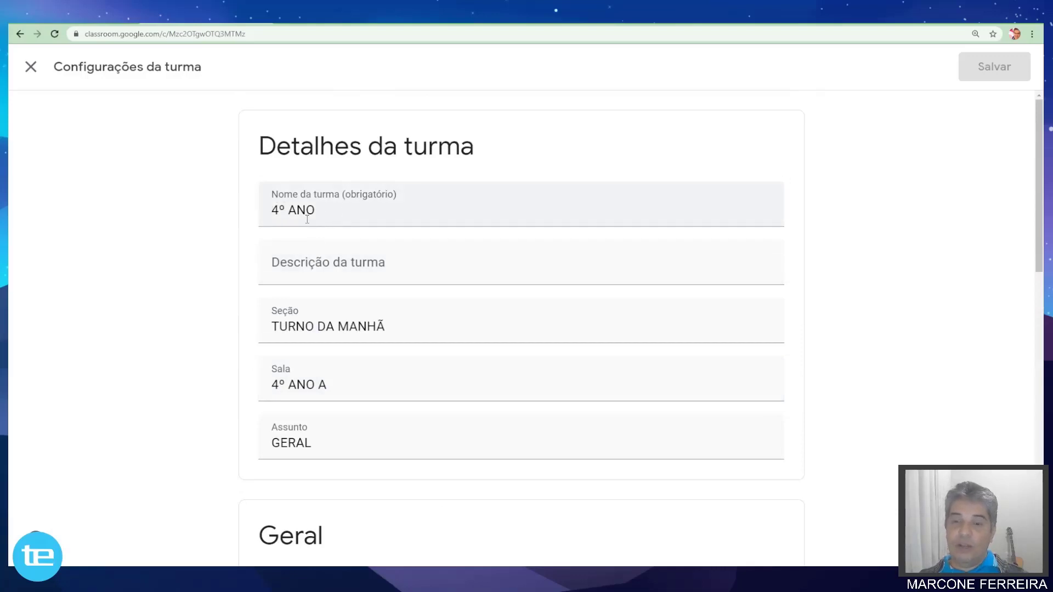
scroll(313, 310, down, 2)
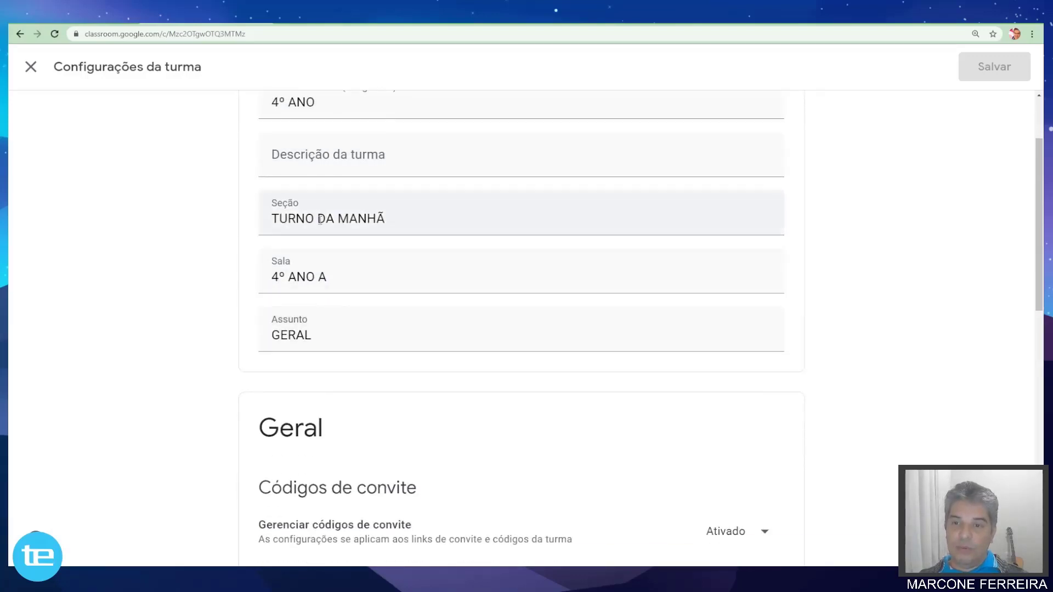
click(324, 170)
scroll(329, 170, up, 2)
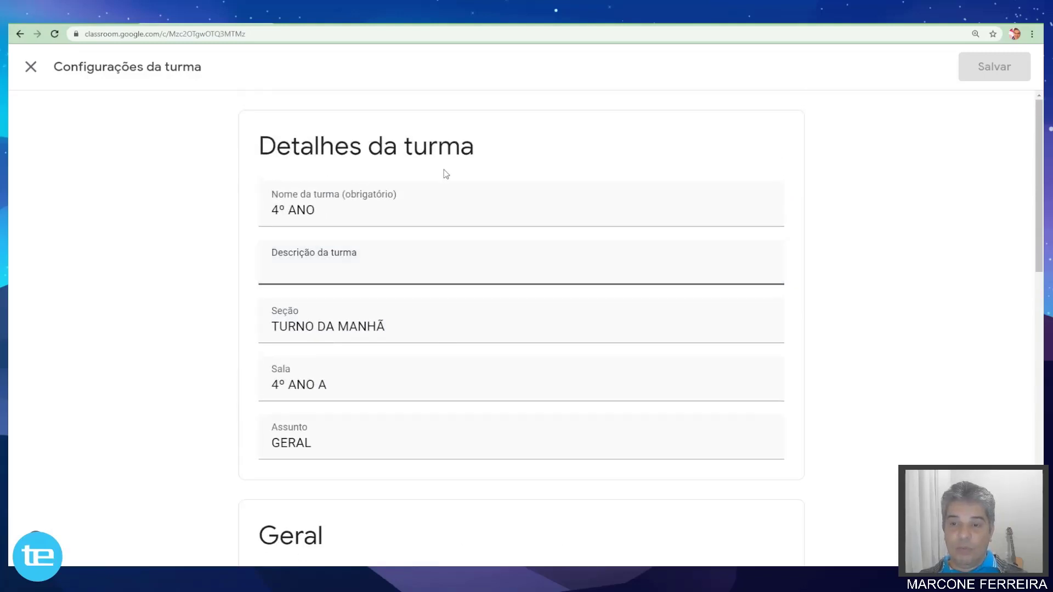
text(Es)
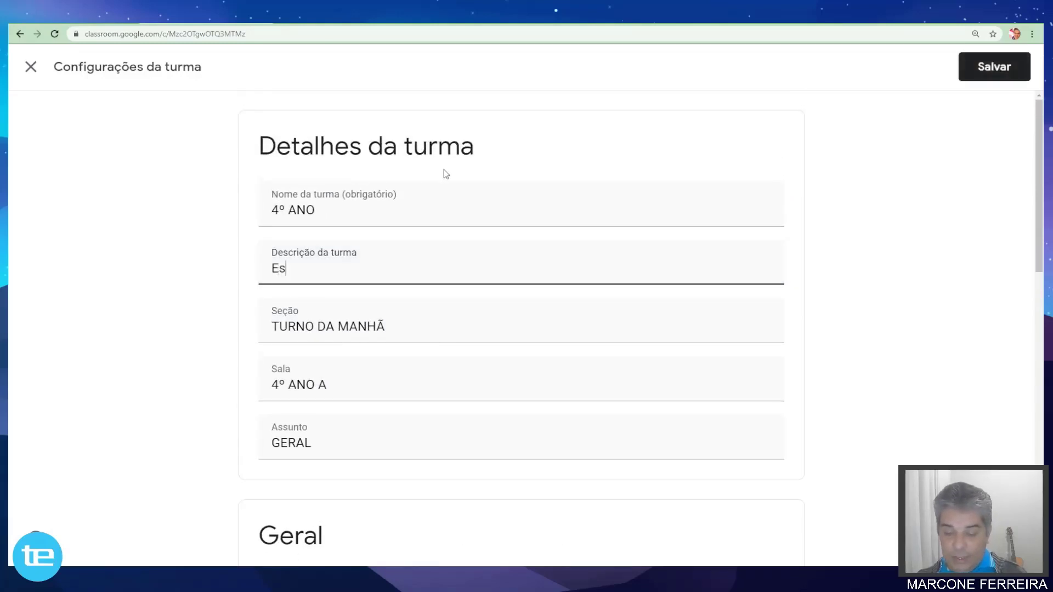
text(ta é a )
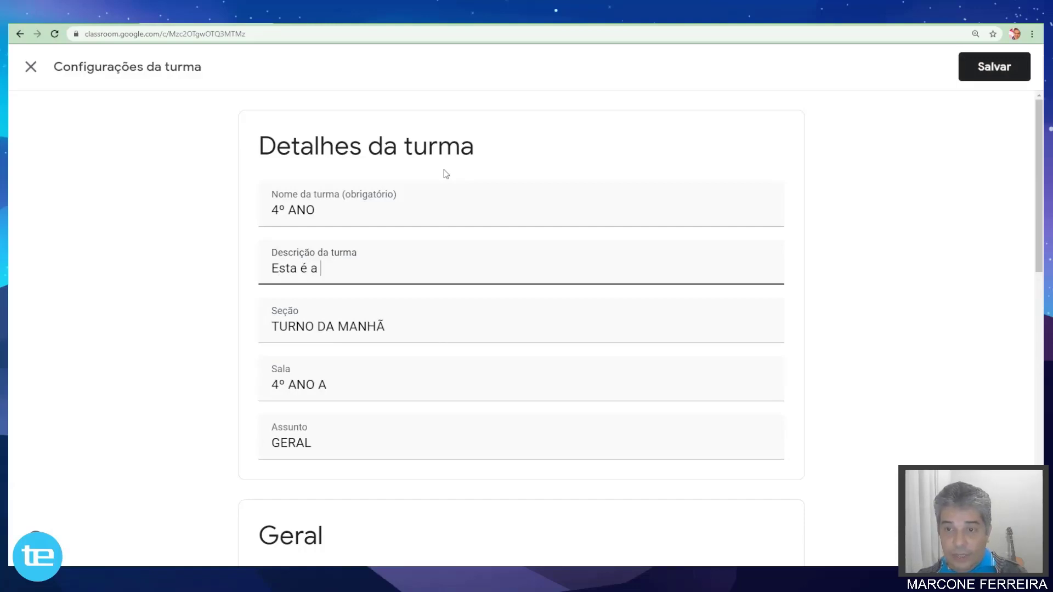
text(turma do )
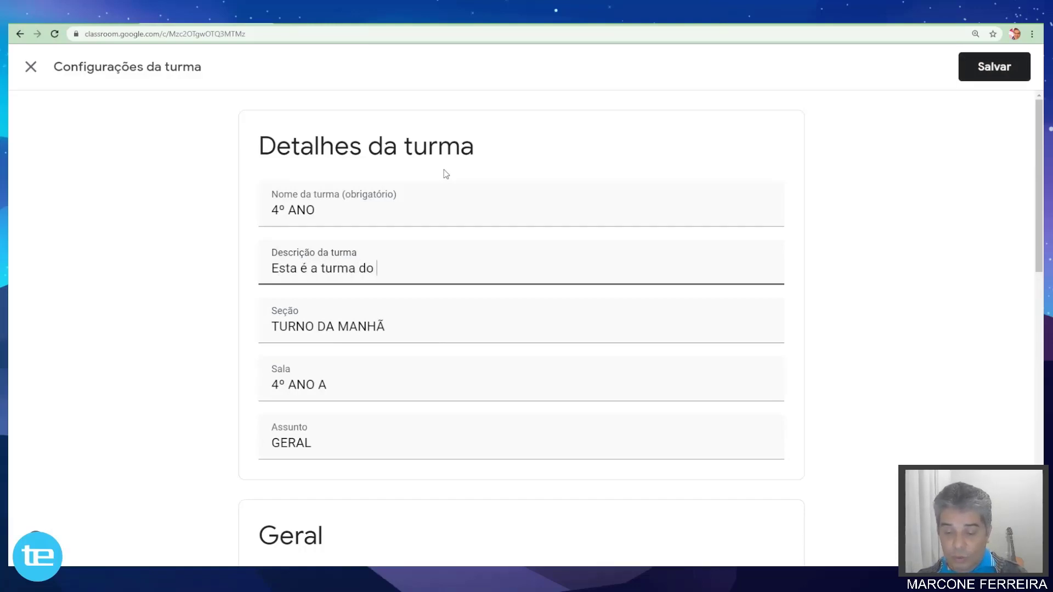
text(4º )
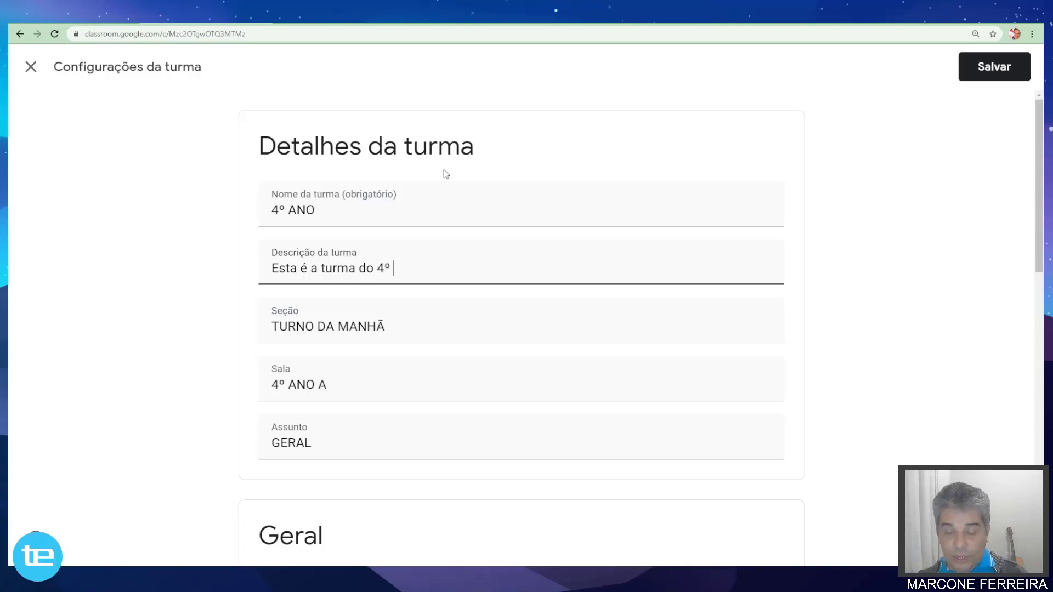
text(ANO)
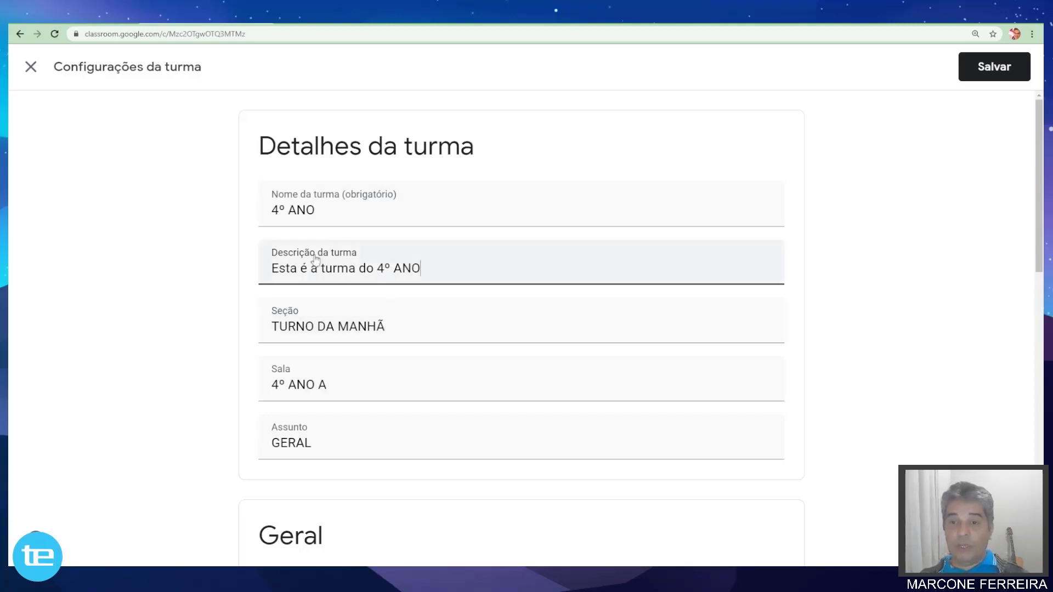
scroll(351, 250, down, 4)
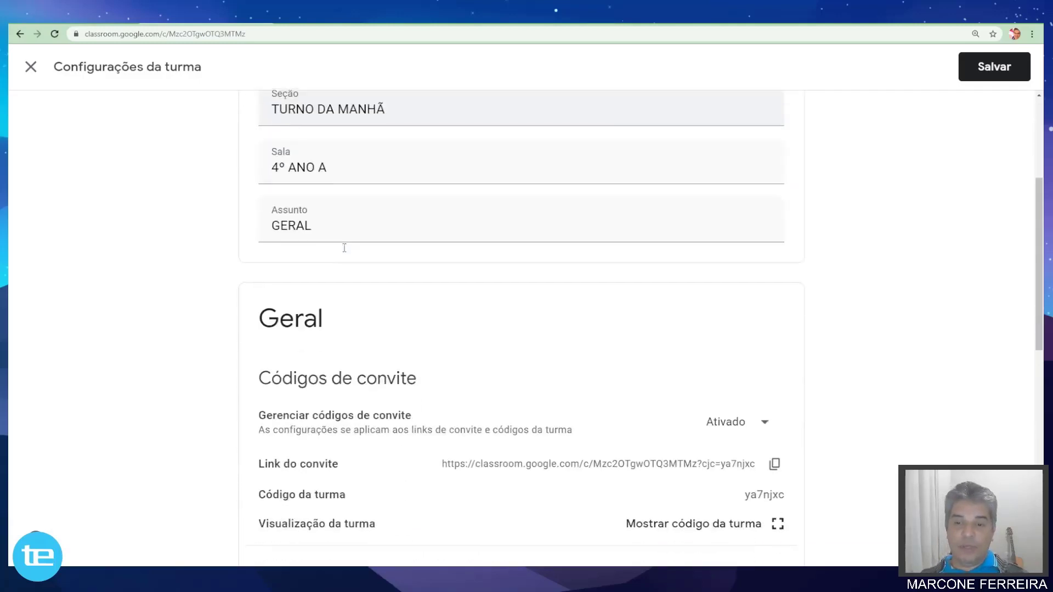
scroll(345, 248, down, 4)
scroll(408, 252, up, 1)
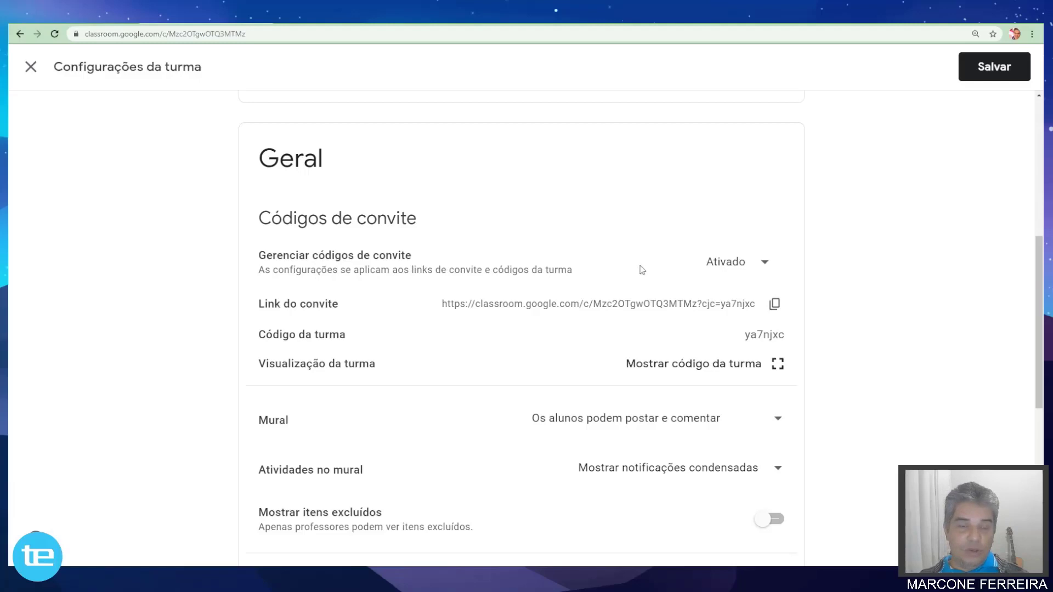
click(764, 264)
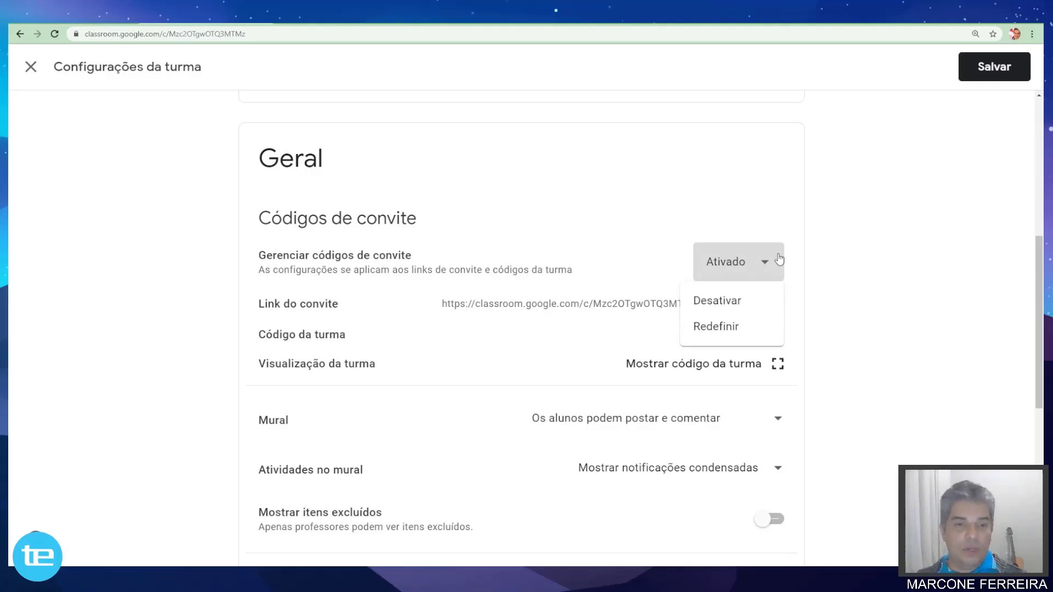
click(808, 216)
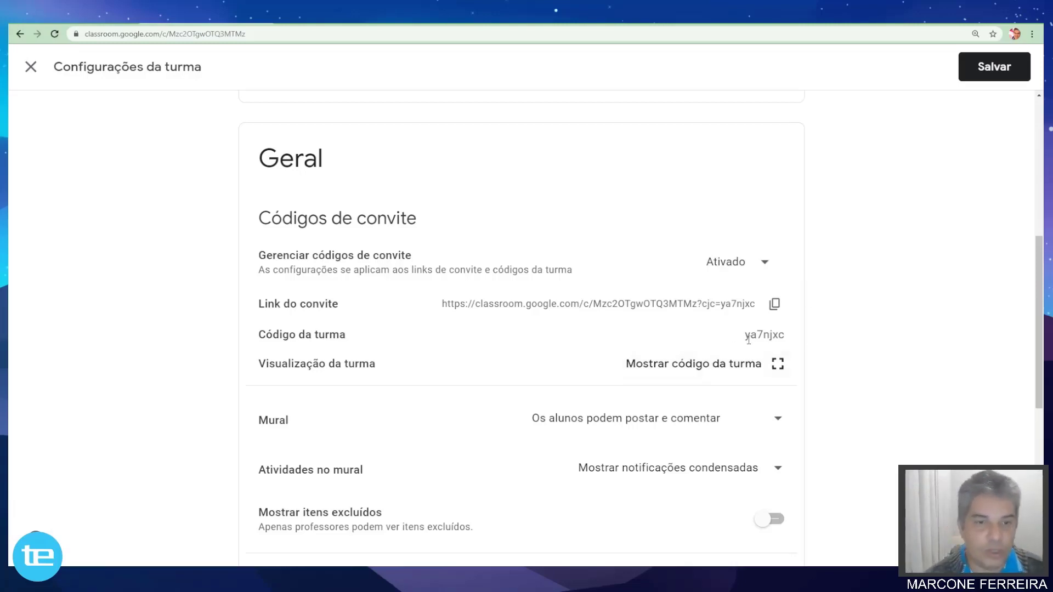
click(767, 266)
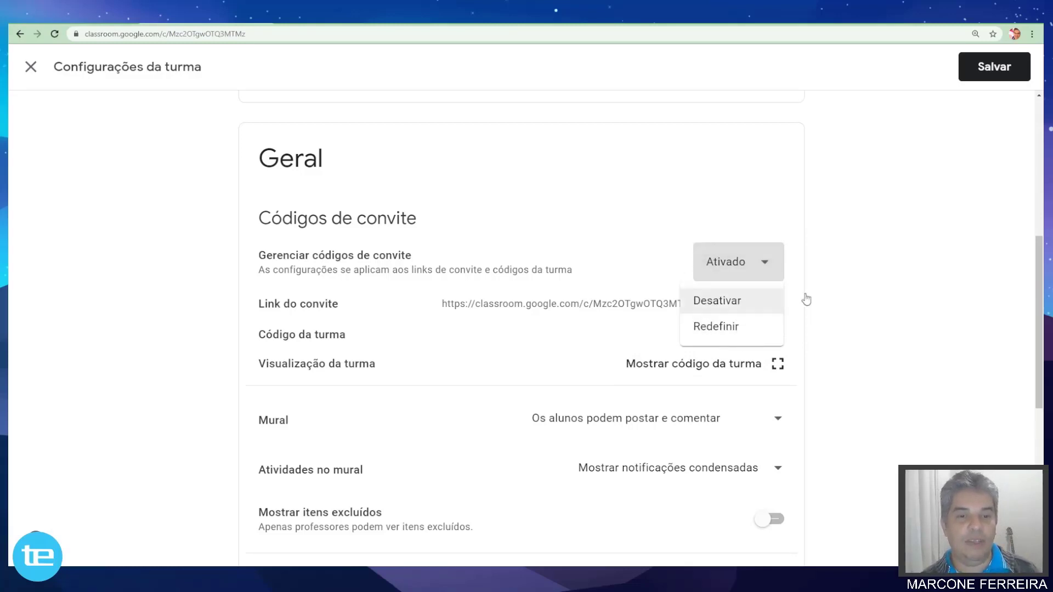
click(837, 248)
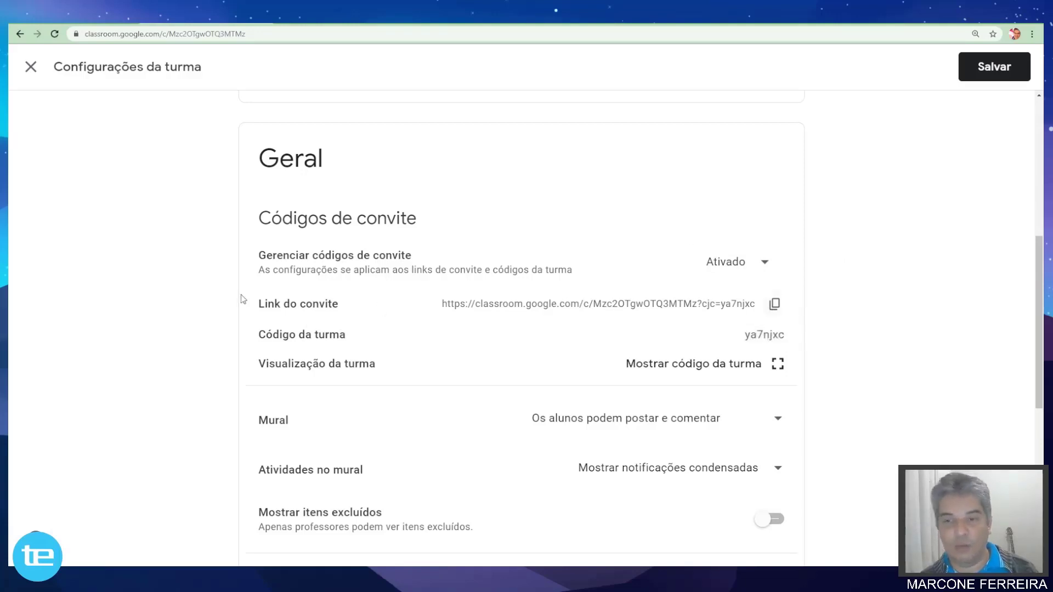
scroll(291, 306, down, 1)
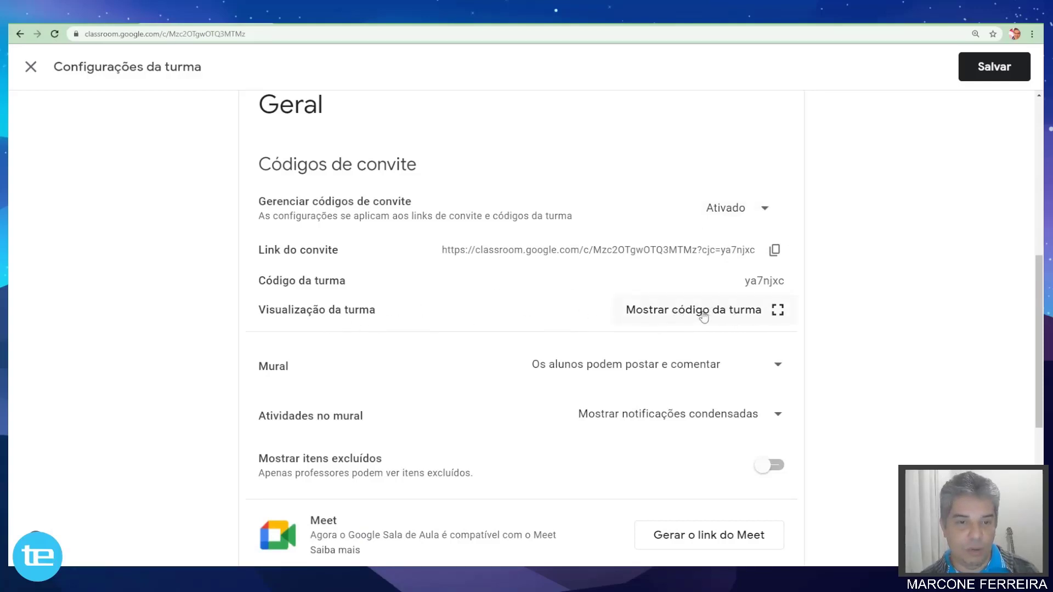
scroll(780, 317, down, 3)
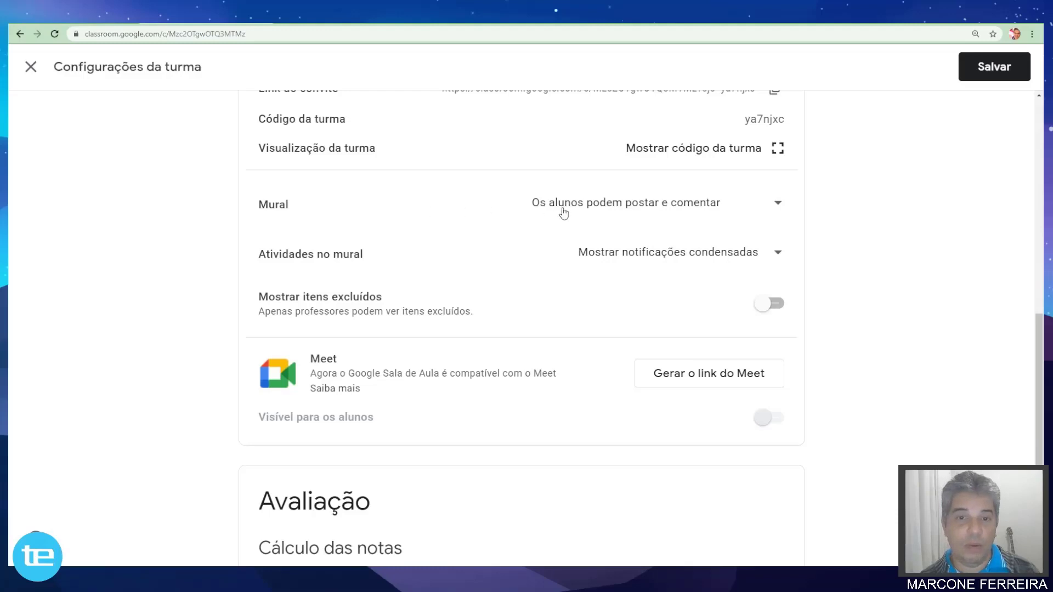
click(777, 207)
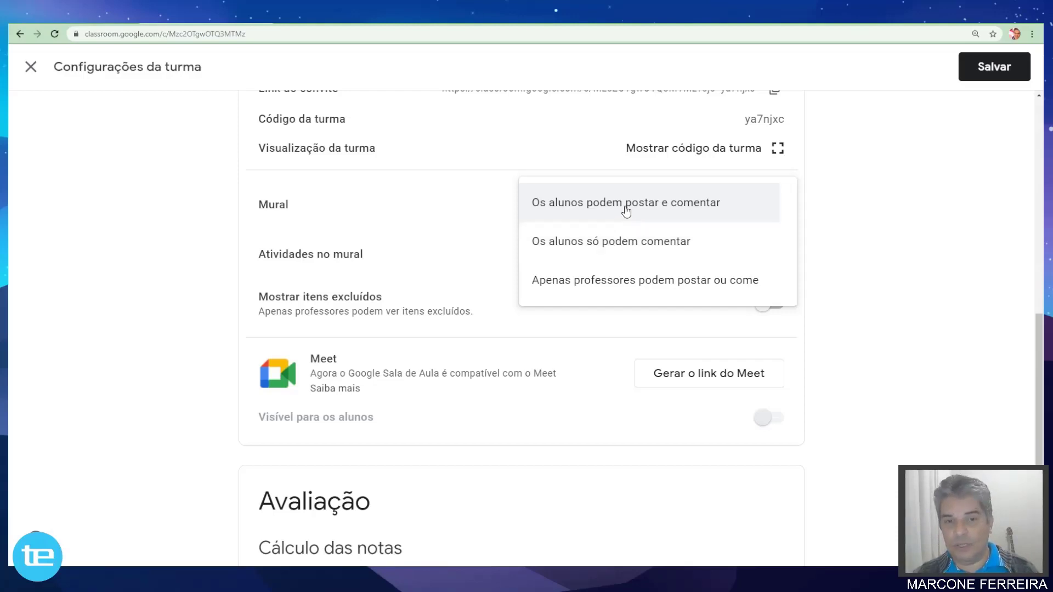
click(680, 206)
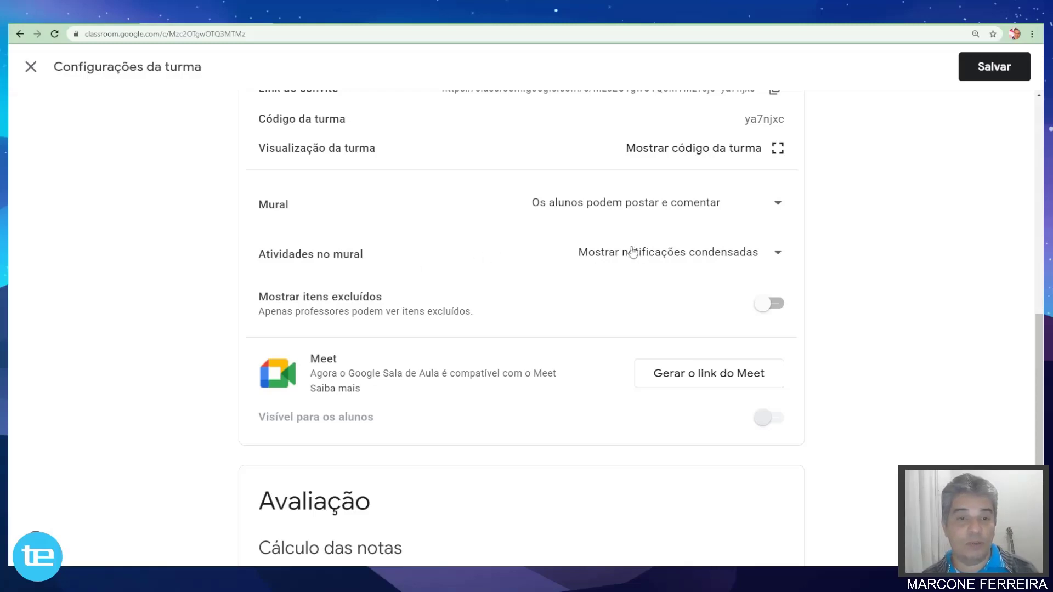
click(779, 254)
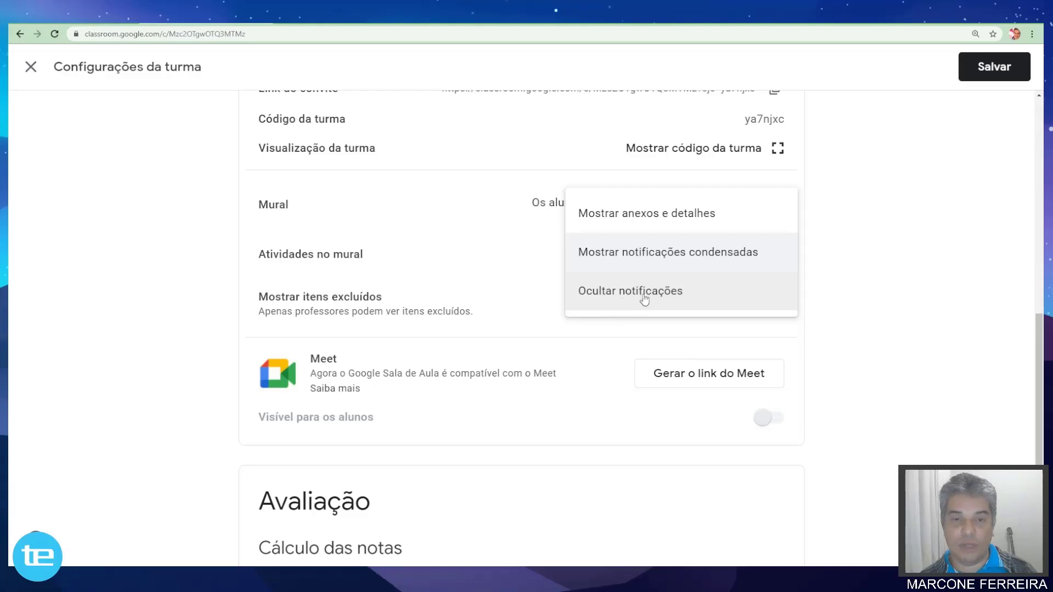
click(627, 257)
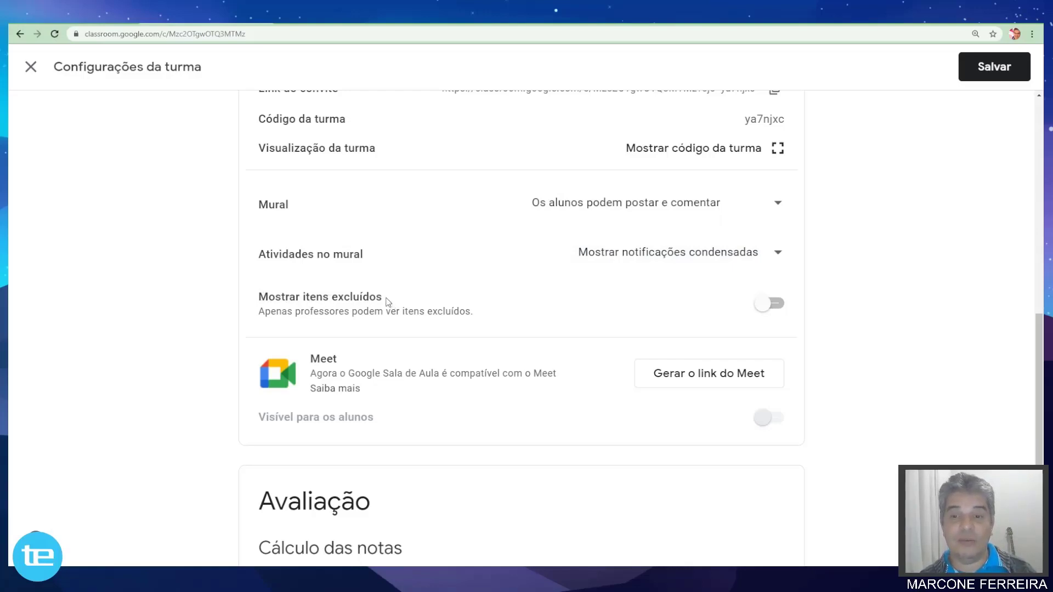
scroll(387, 301, down, 1)
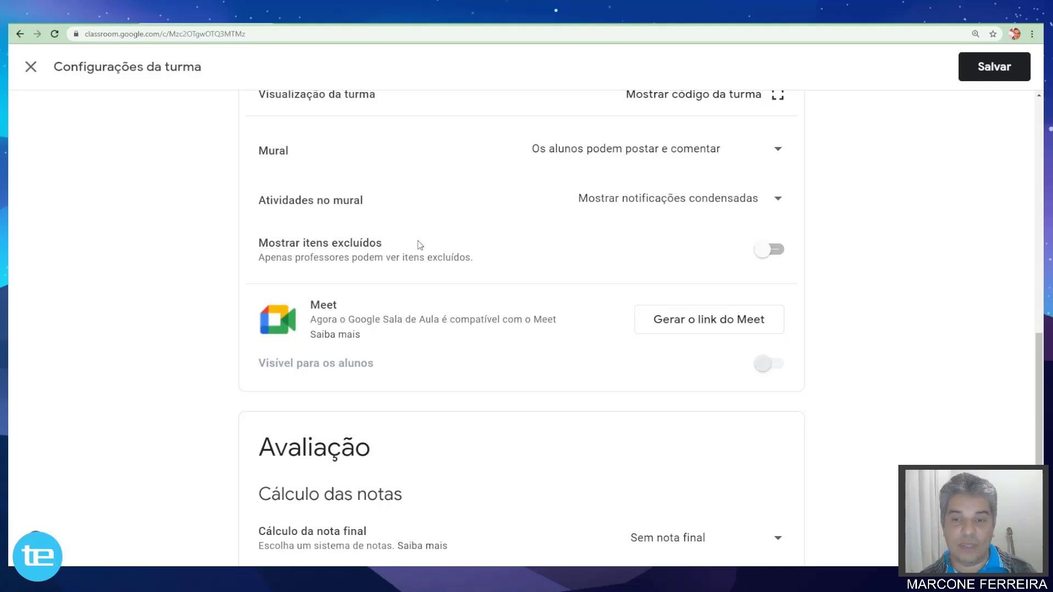
click(781, 257)
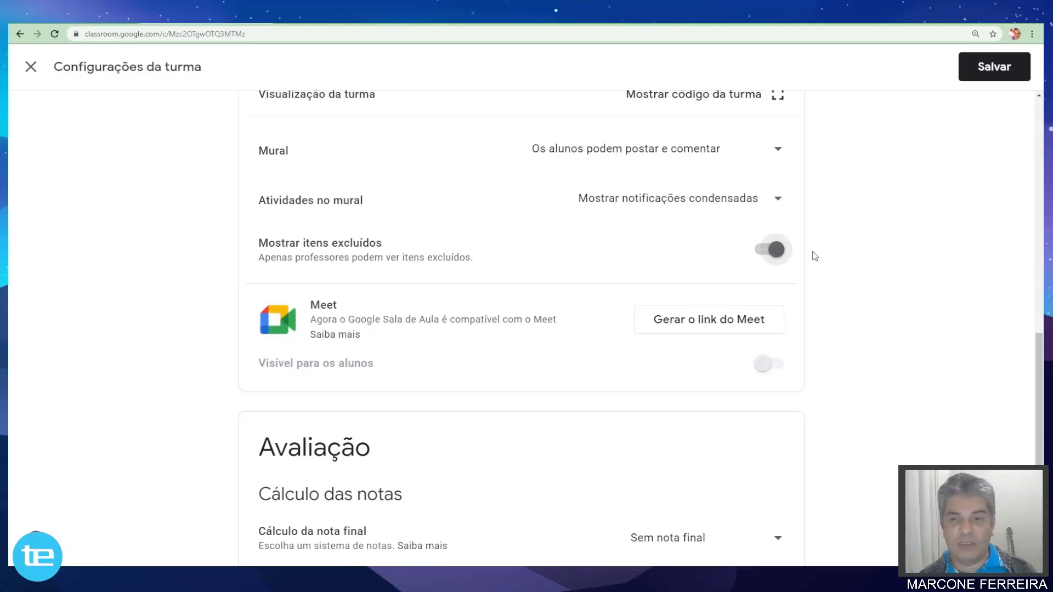
click(762, 253)
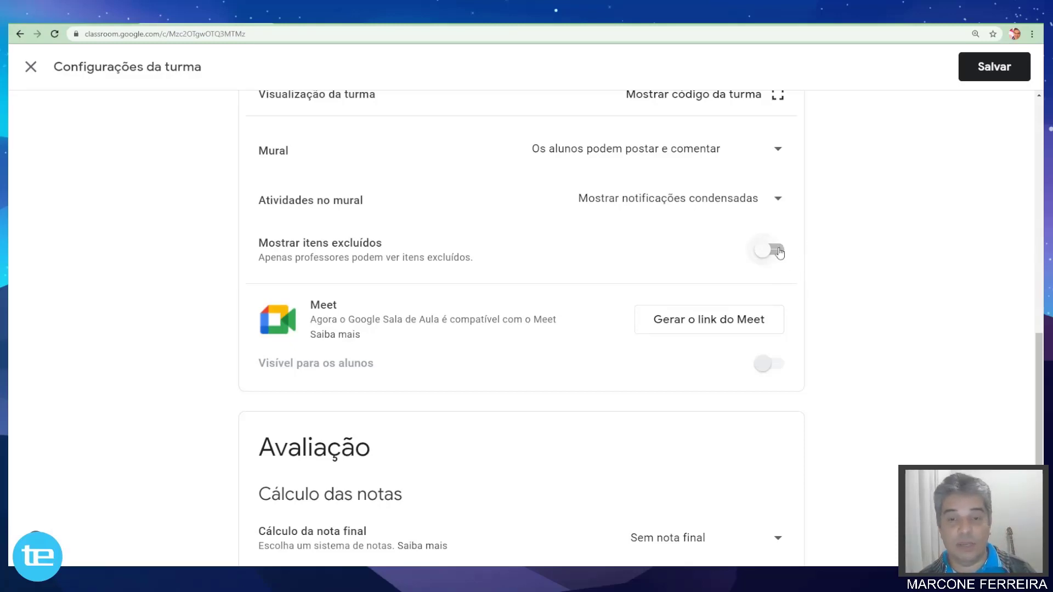
scroll(790, 252, down, 1)
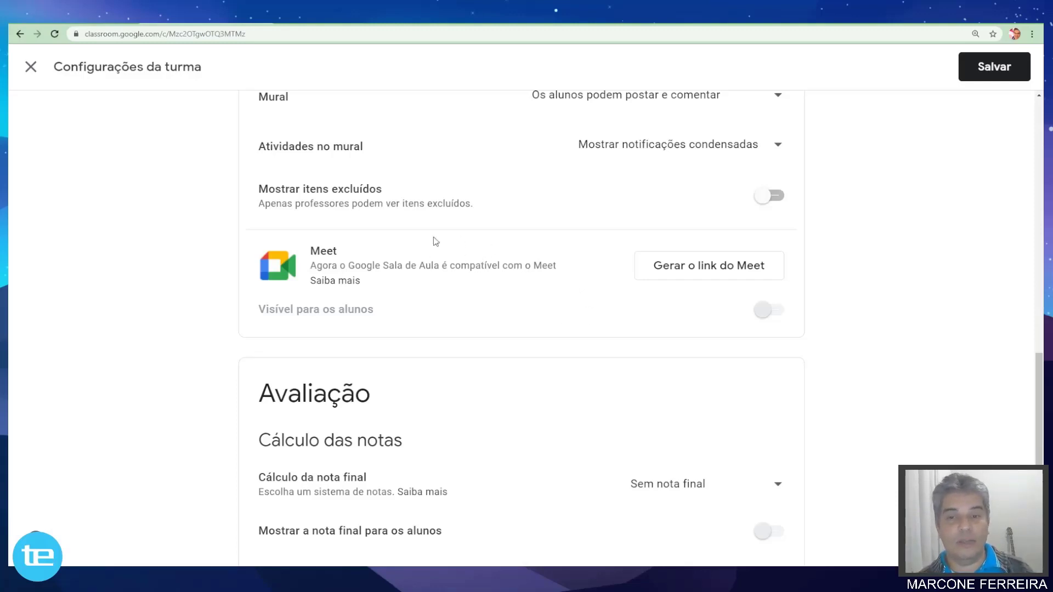
scroll(394, 275, down, 1)
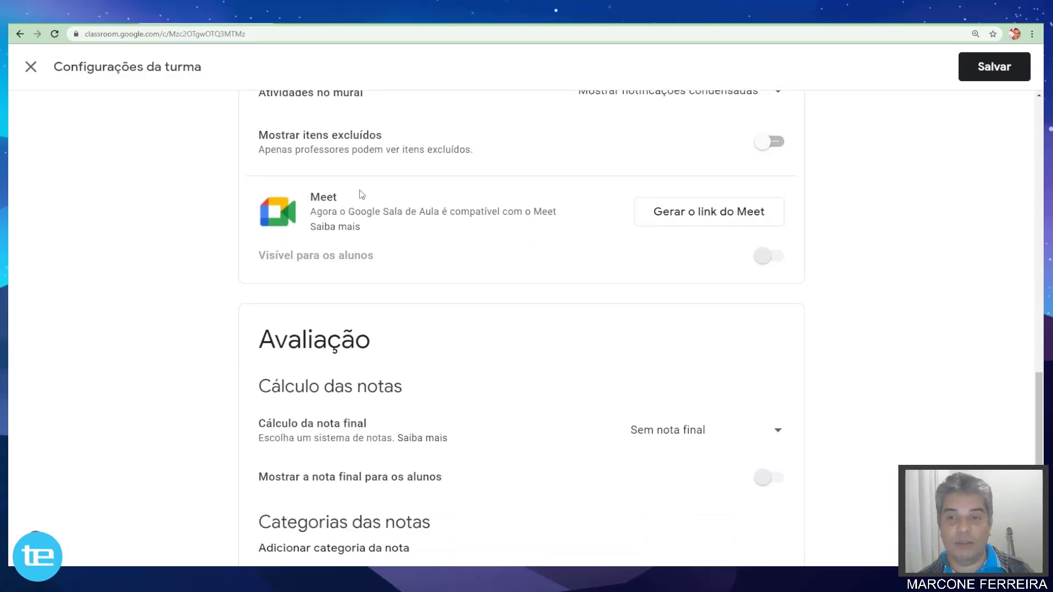
scroll(432, 236, up, 1)
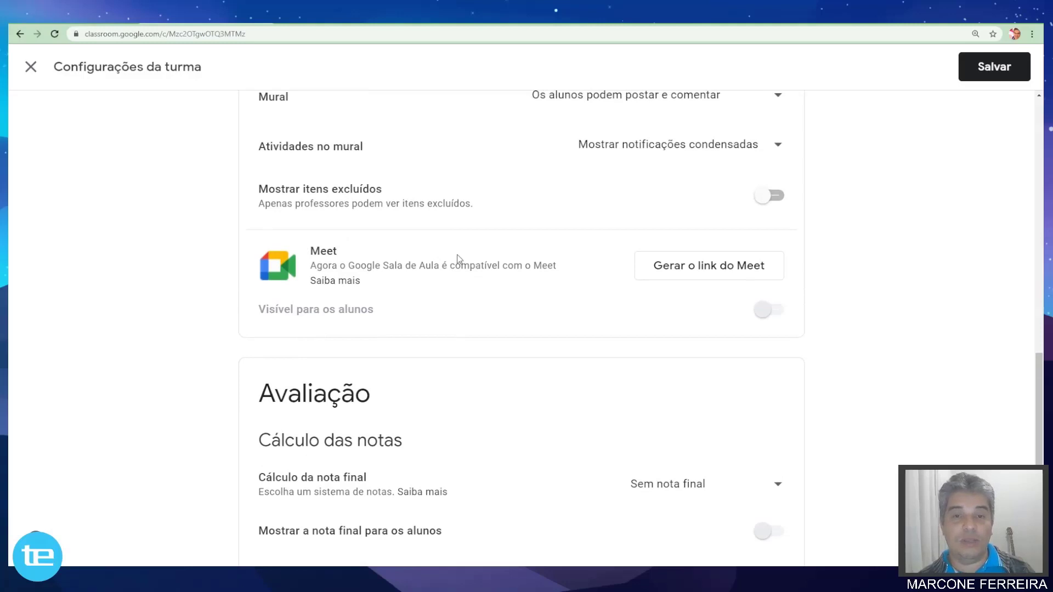
scroll(450, 269, down, 2)
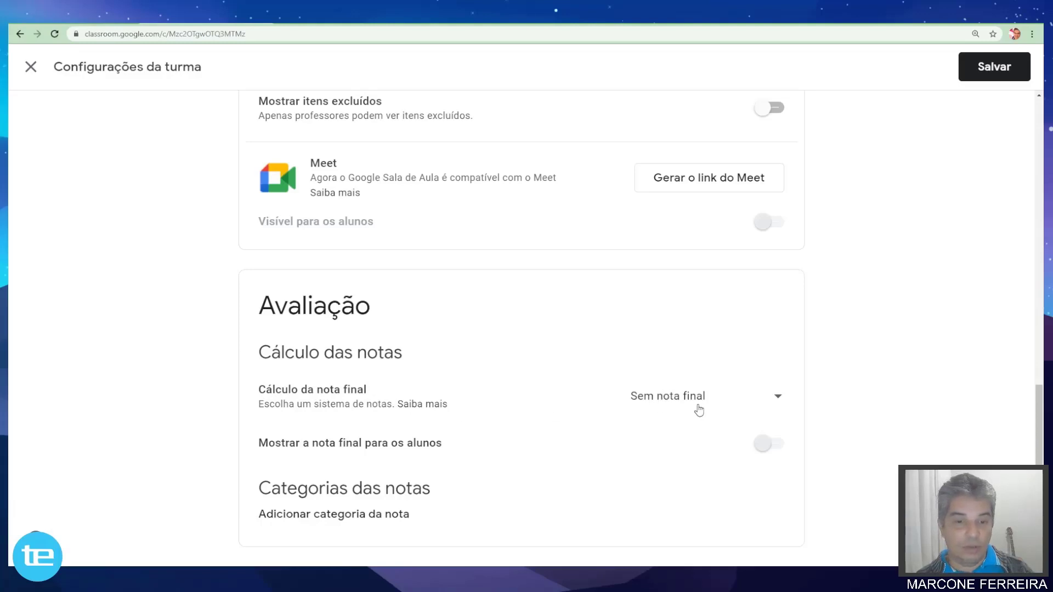
click(781, 401)
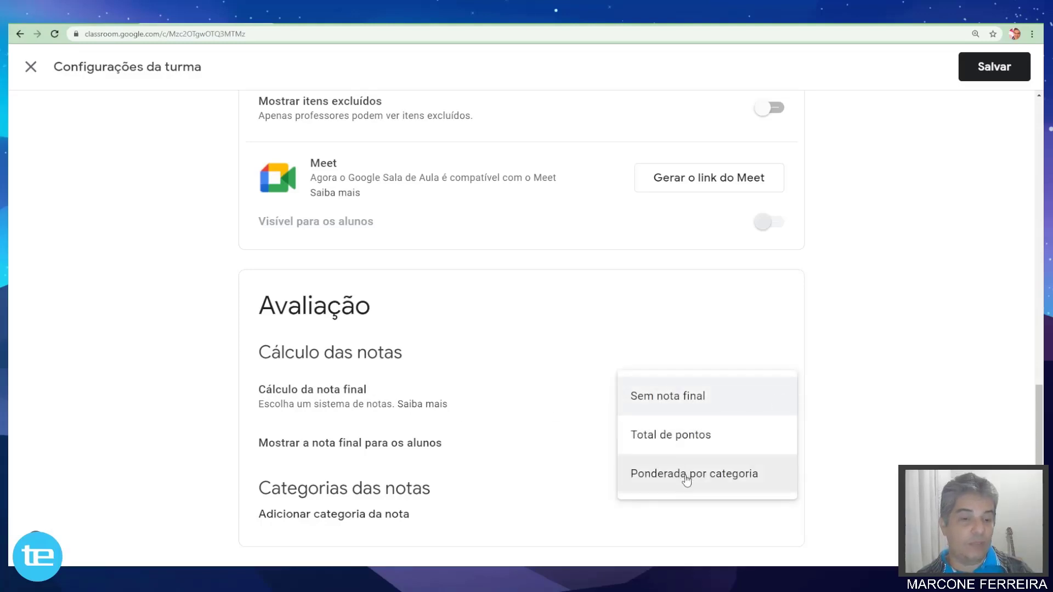
click(662, 399)
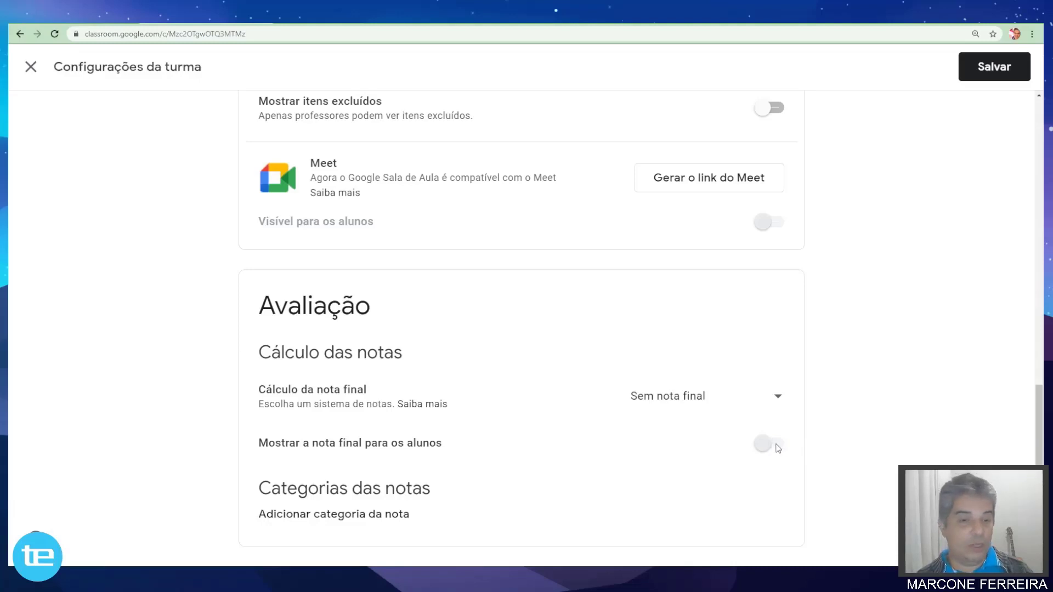
click(782, 400)
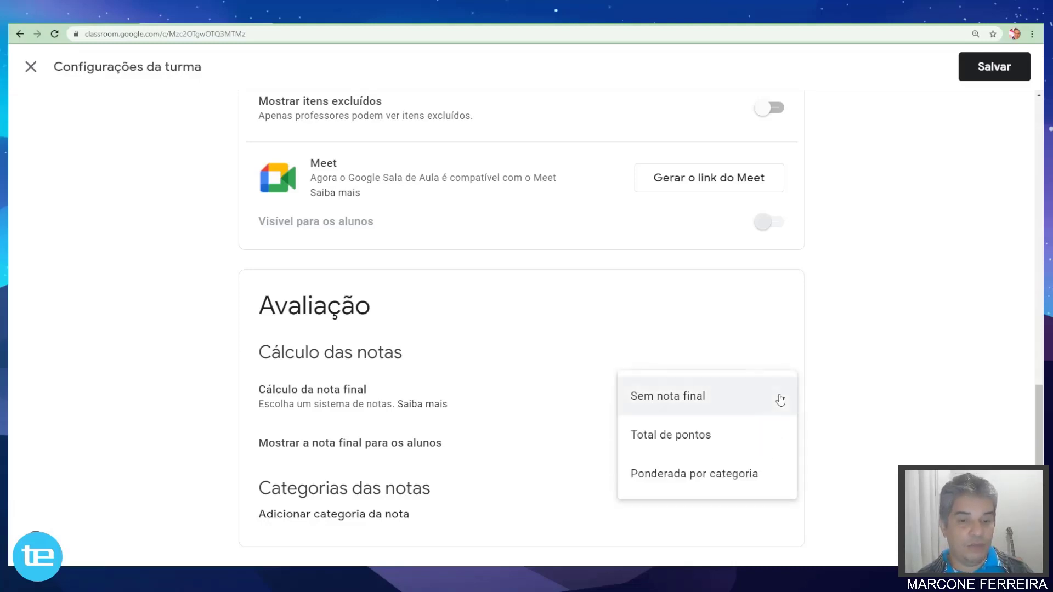
click(832, 398)
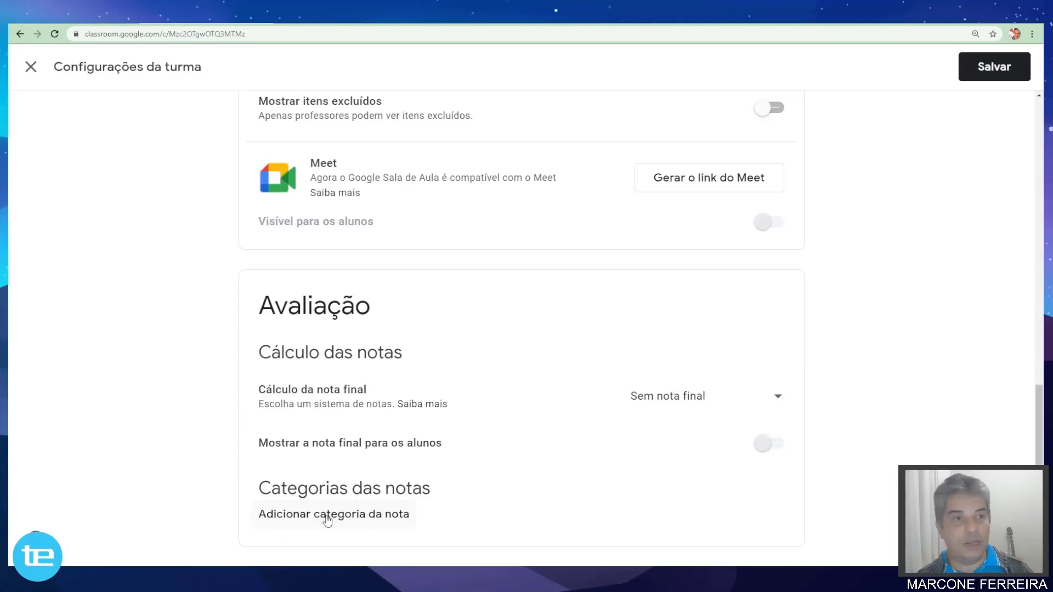
scroll(300, 433, up, 12)
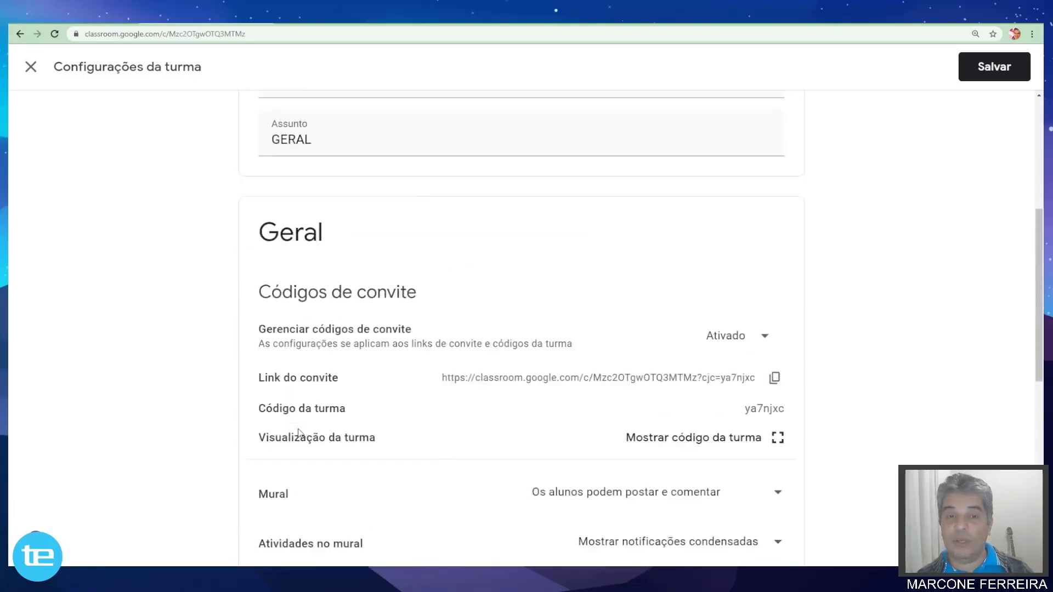
scroll(300, 433, up, 1)
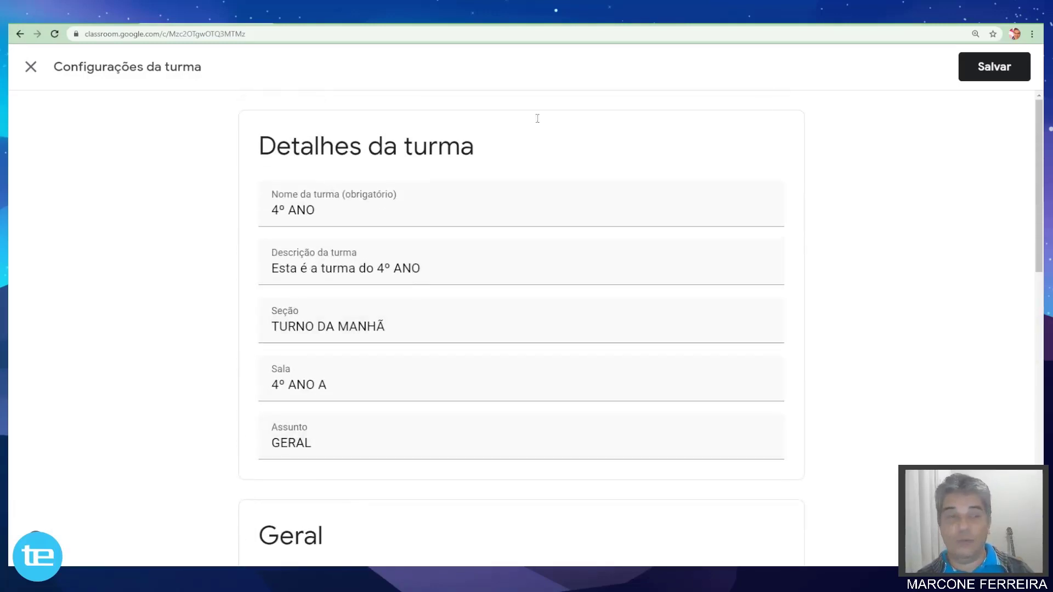
Save the class settings, glance at Atividades, and return to the Mural stream.
click(995, 71)
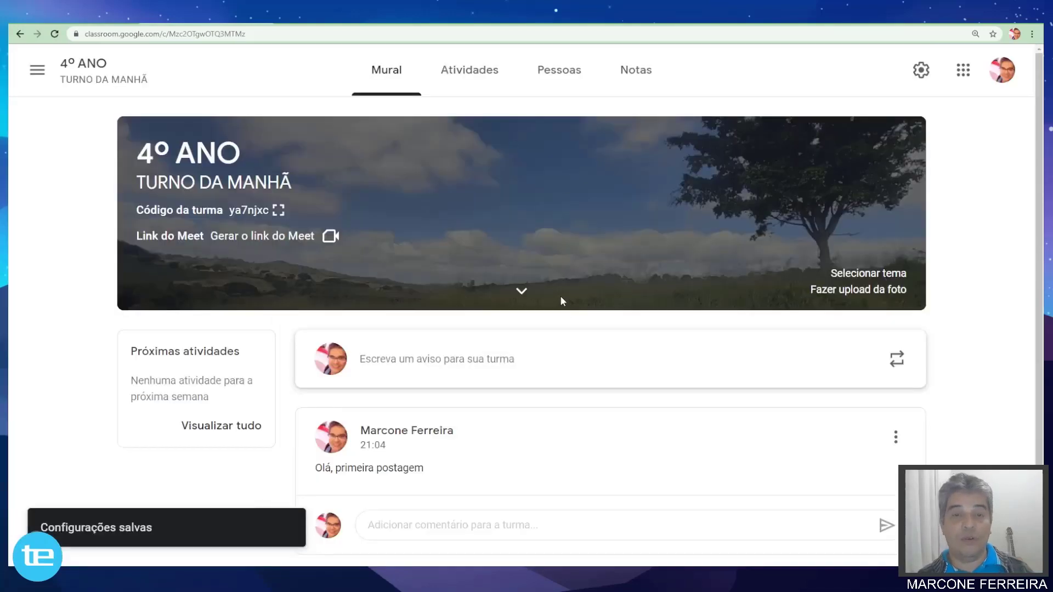
scroll(622, 234, down, 1)
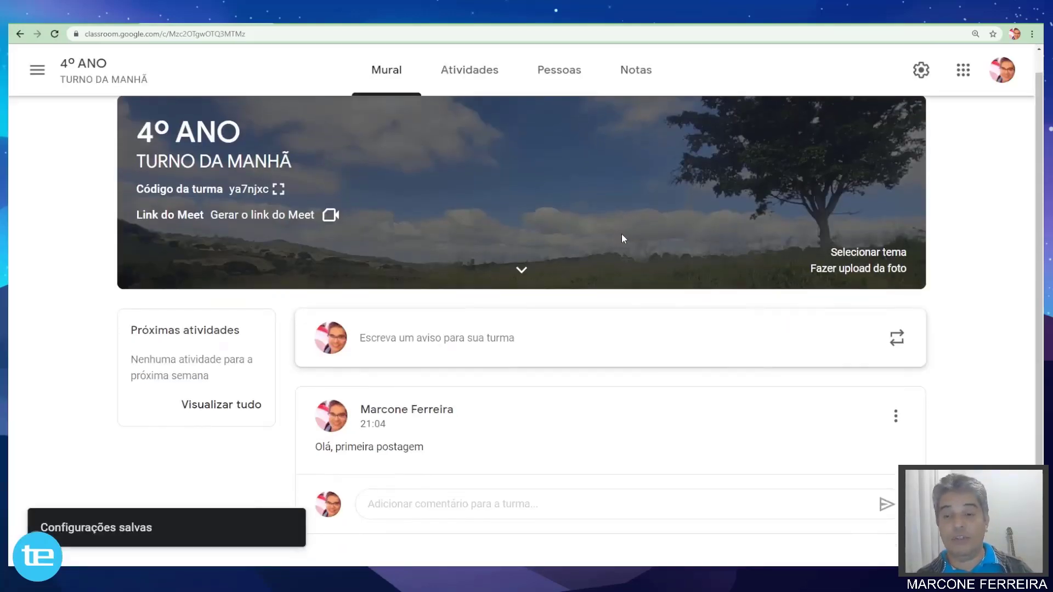
scroll(621, 234, up, 1)
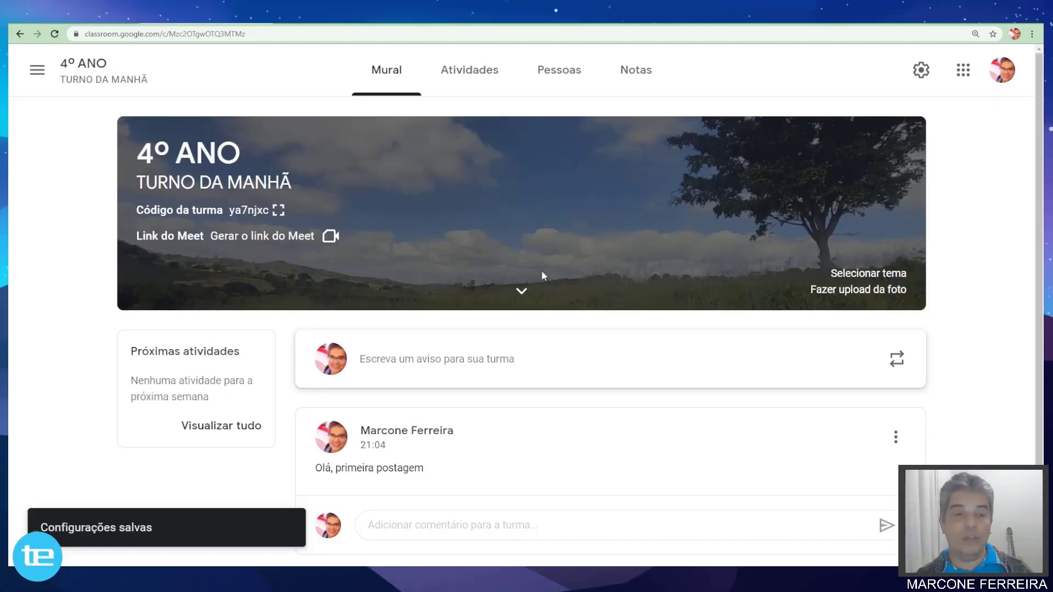
click(460, 83)
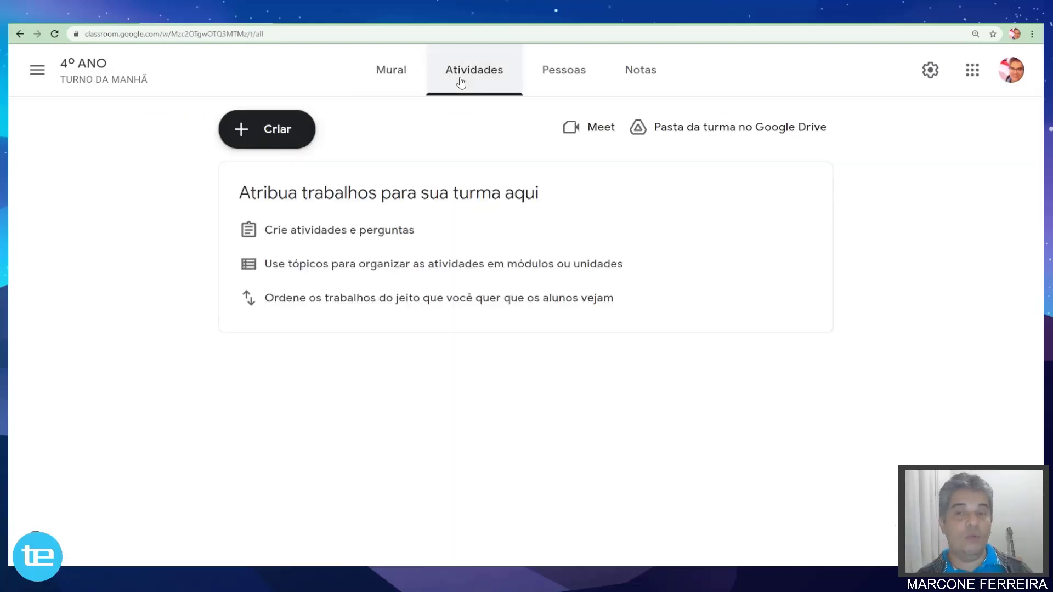
click(390, 80)
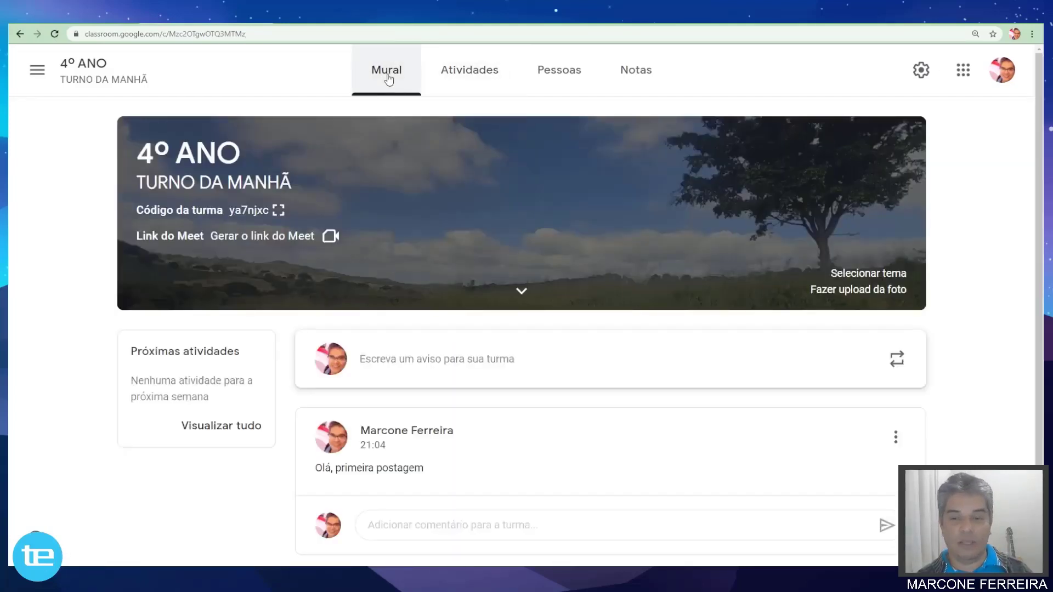